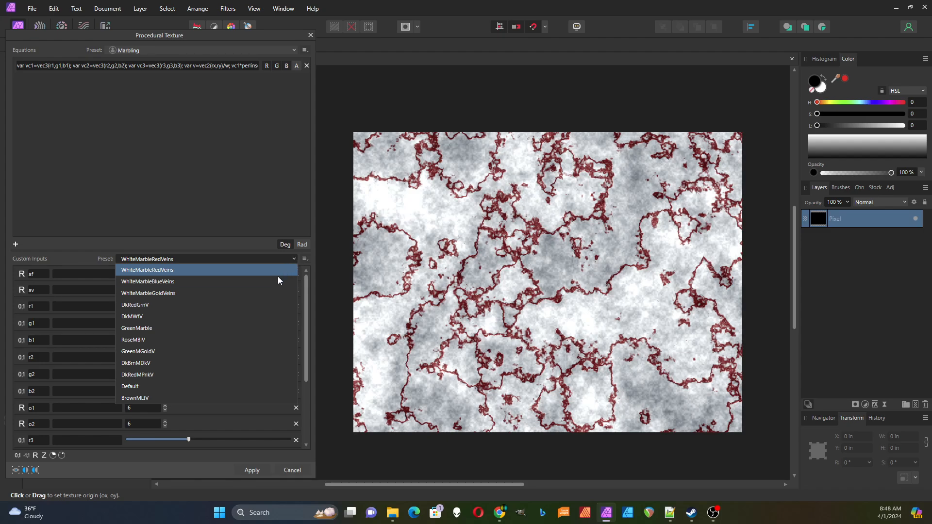
Step: Preview the marbling texture with the custom input presets WhiteMarbleBlueVeins, WhiteMarbleGoldVeins, DkRedGrnV and DkMWtV
{"action": "left_click", "coordinate": [277, 280]}
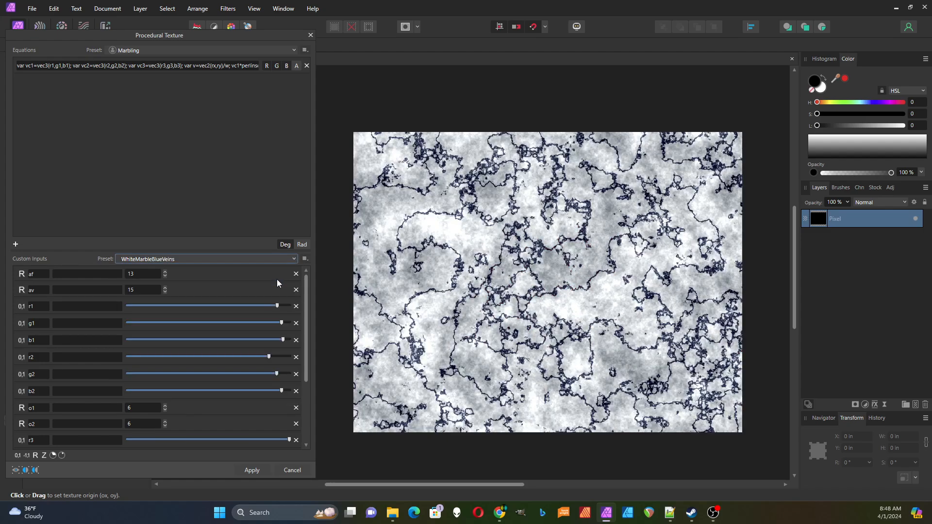
{"action": "left_click", "coordinate": [294, 259]}
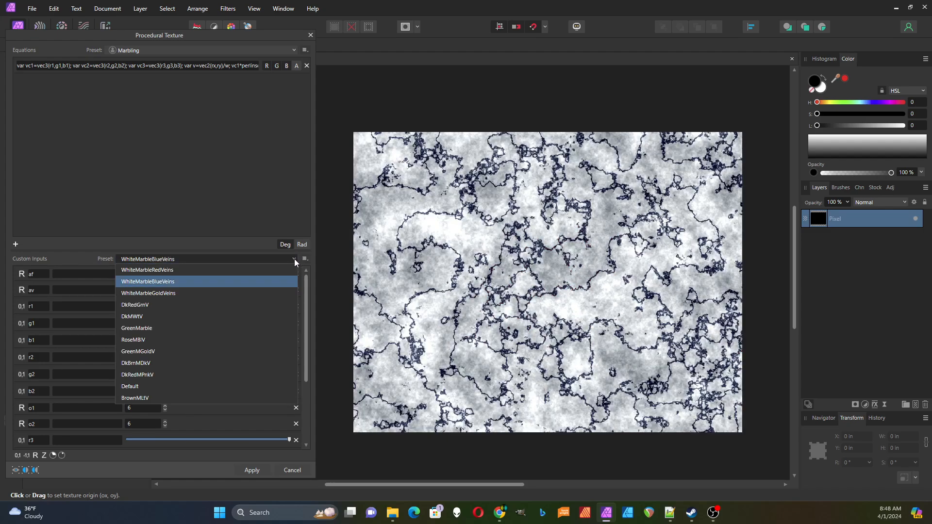
{"action": "left_click", "coordinate": [249, 294]}
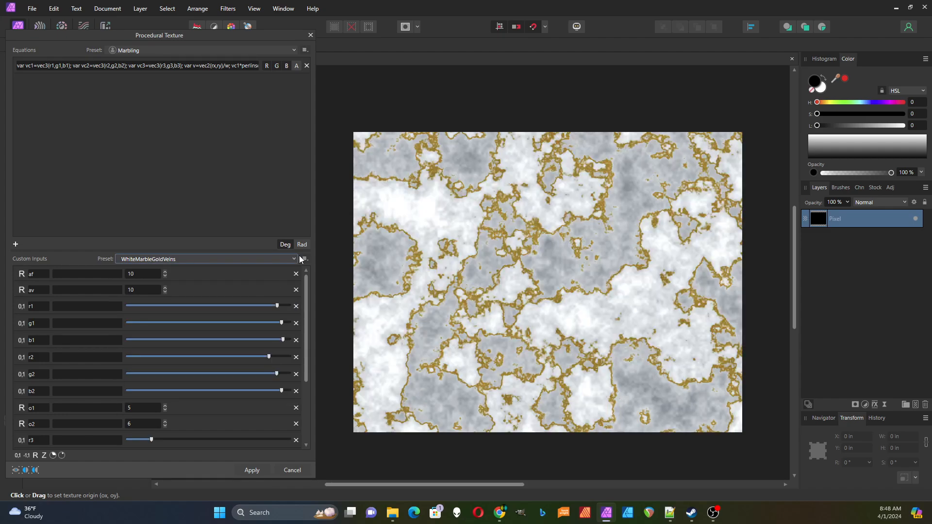
{"action": "left_click", "coordinate": [294, 259]}
{"action": "left_click", "coordinate": [212, 311]}
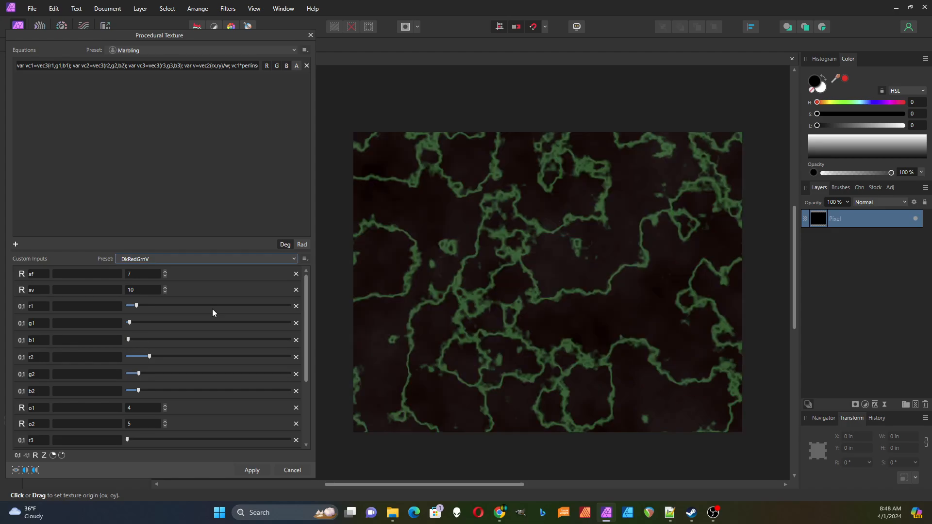
{"action": "left_click", "coordinate": [293, 260]}
{"action": "left_click", "coordinate": [262, 318]}
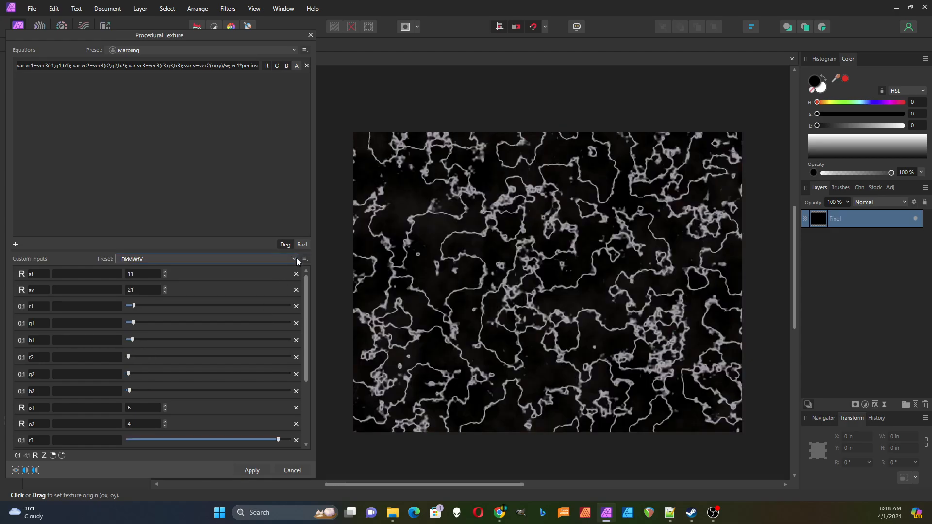
Step: Preview the marbling texture with the custom input presets GreenMarble, RoseMBlV, GreenMGoldV and DkBrnMDkV
{"action": "left_click", "coordinate": [293, 260]}
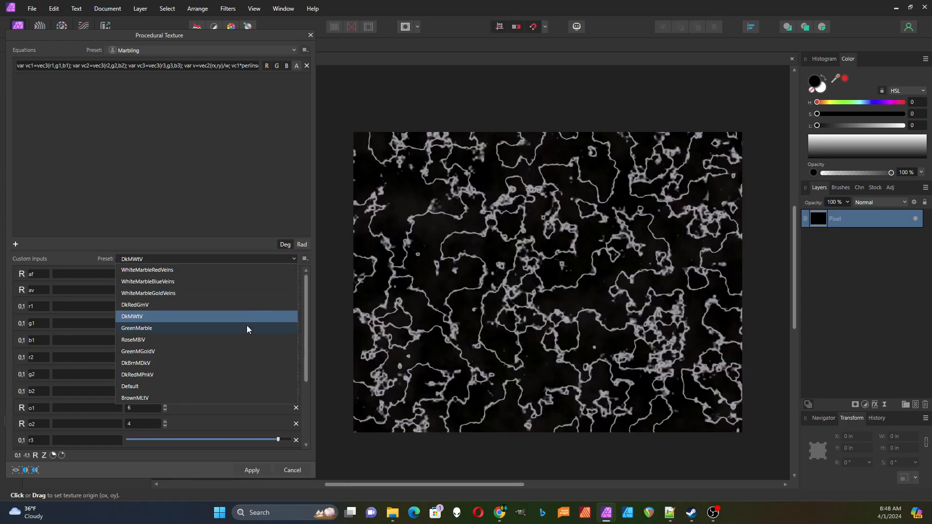
{"action": "left_click", "coordinate": [247, 328]}
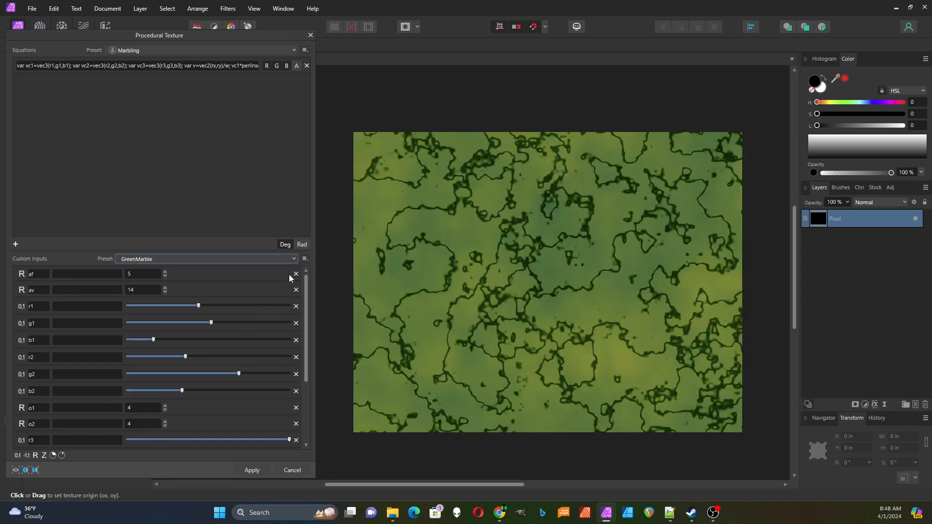
{"action": "left_click", "coordinate": [294, 260]}
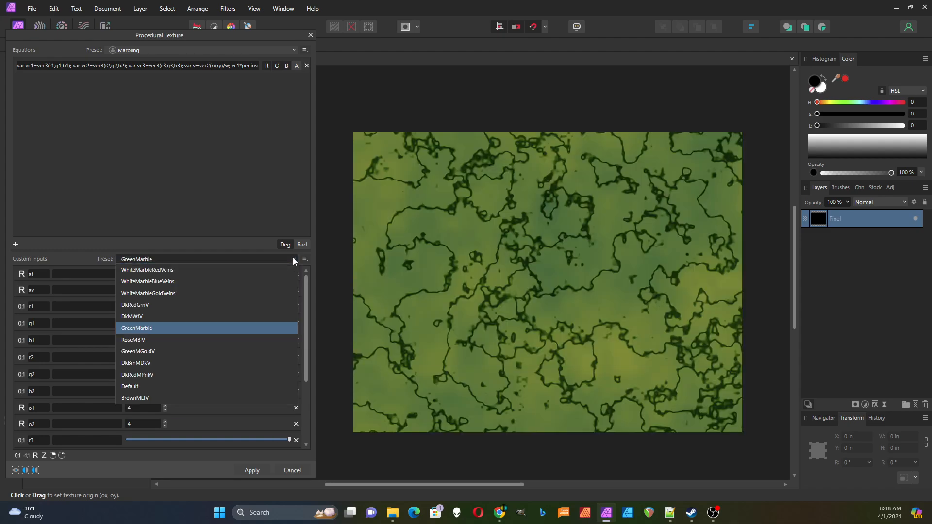
{"action": "left_click", "coordinate": [199, 339]}
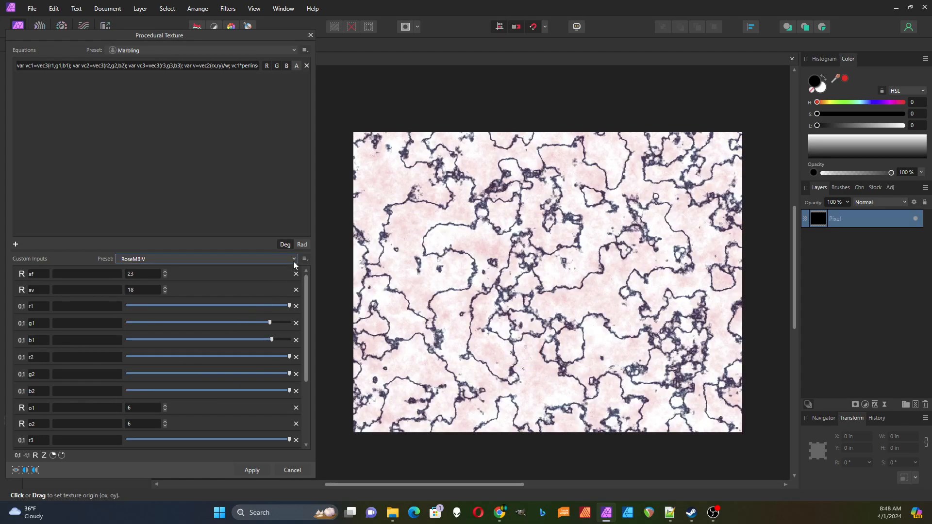
{"action": "left_click", "coordinate": [294, 261]}
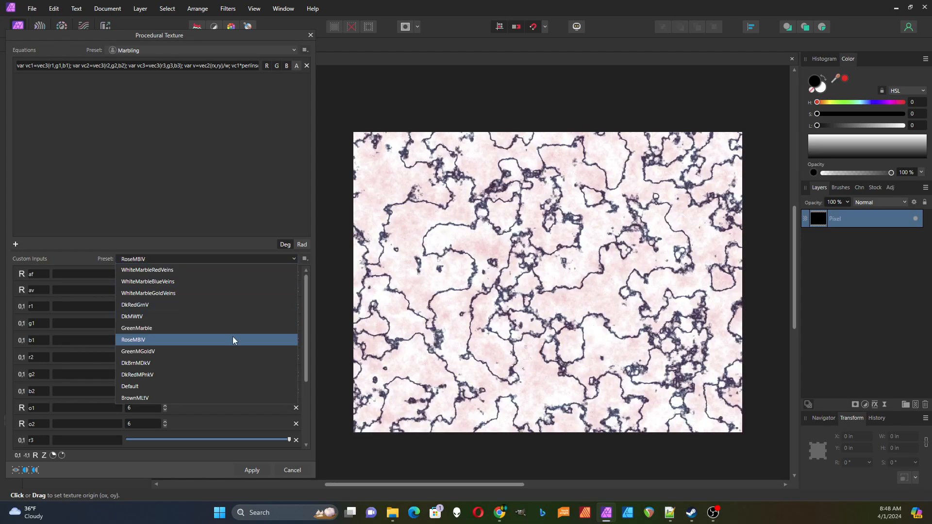
{"action": "left_click", "coordinate": [216, 351]}
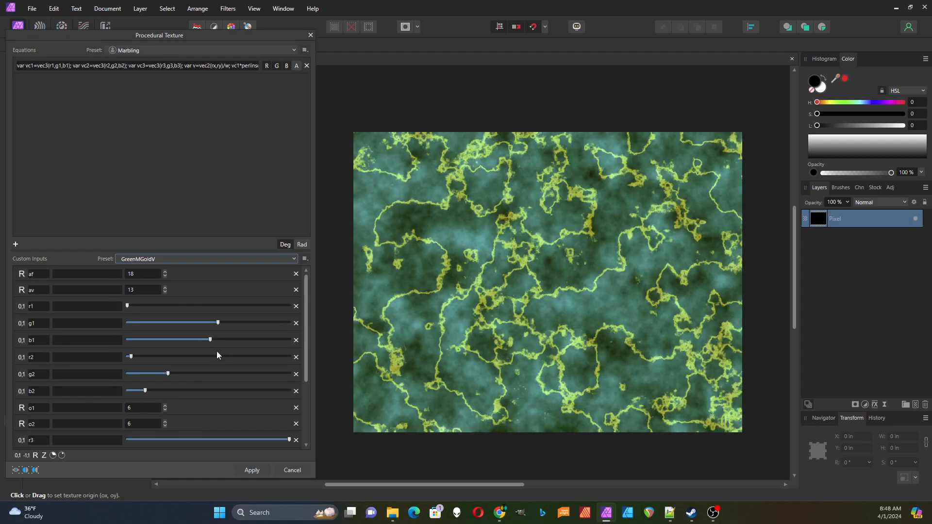
{"action": "left_click", "coordinate": [293, 260]}
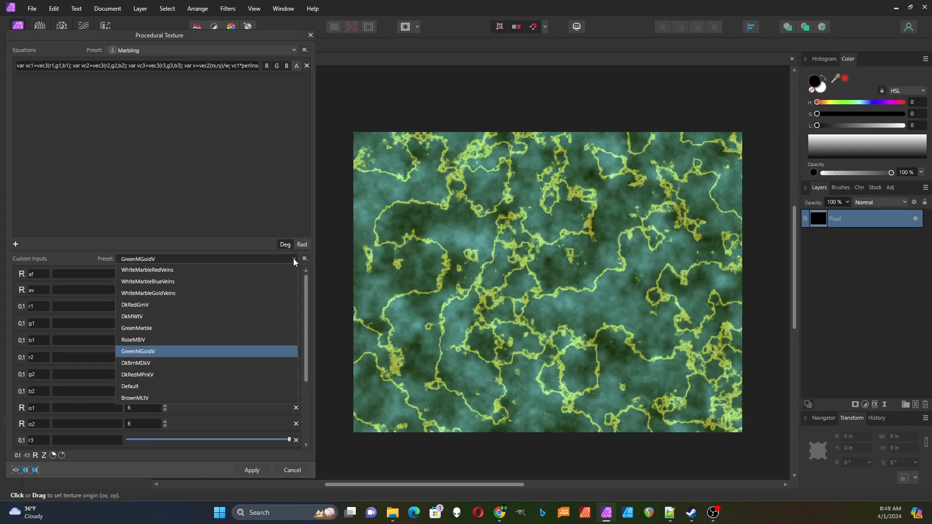
{"action": "left_click", "coordinate": [170, 364]}
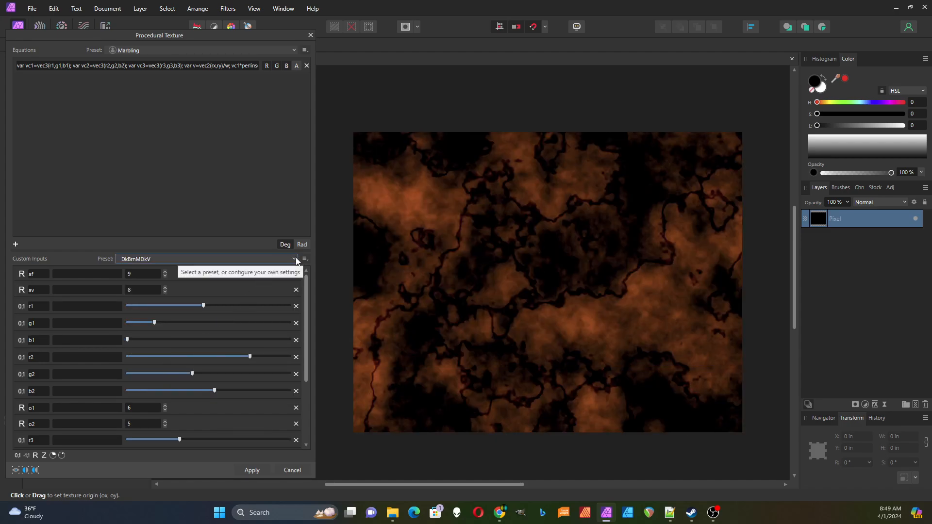
Step: Preview the marbling texture with the custom input presets DkRedMPnkV, Default and BrownMLtV
{"action": "left_click", "coordinate": [295, 260]}
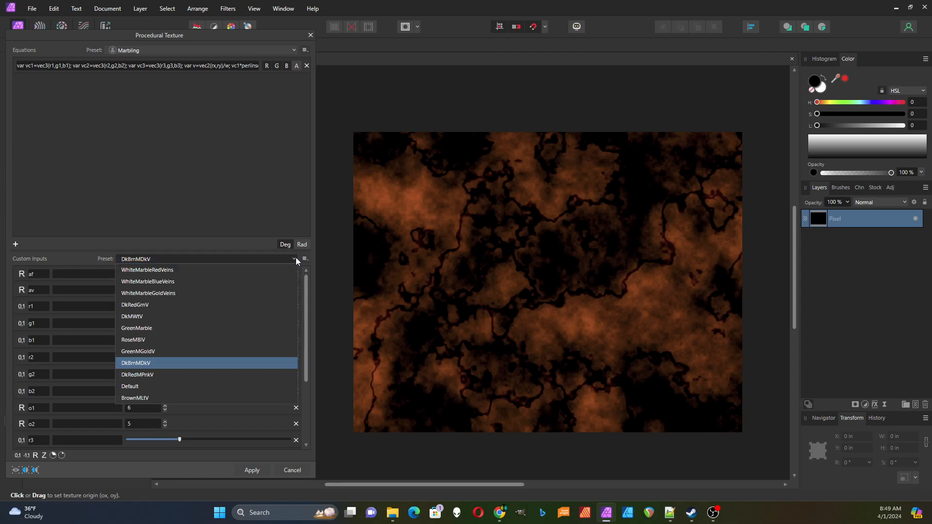
{"action": "left_click", "coordinate": [203, 375]}
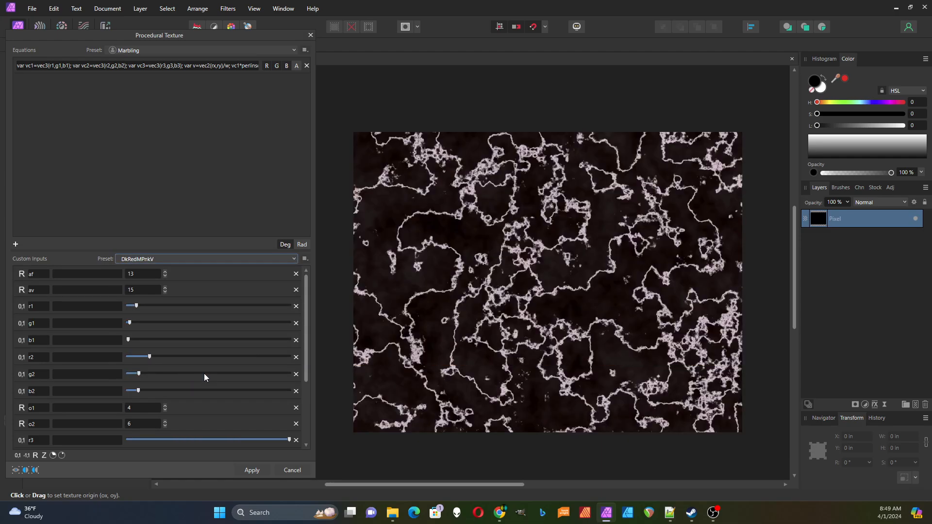
{"action": "left_click", "coordinate": [294, 260]}
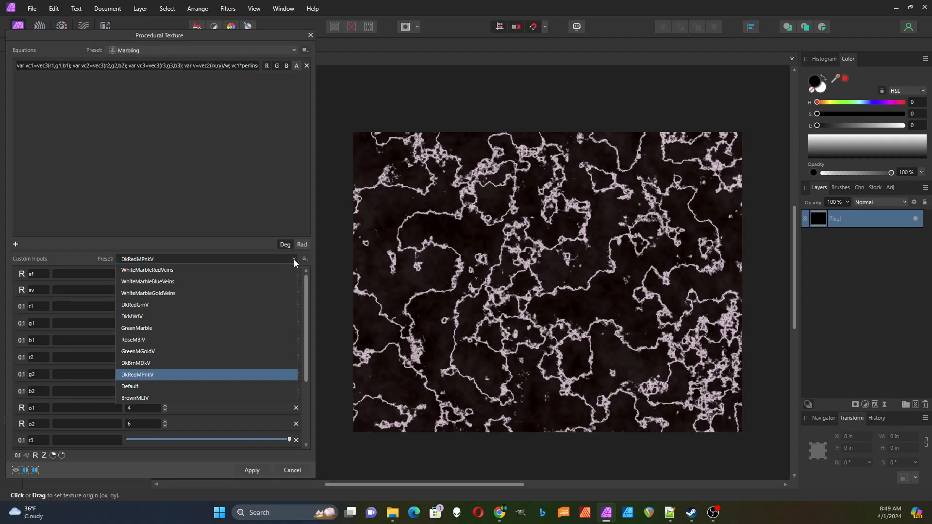
{"action": "left_click", "coordinate": [179, 385]}
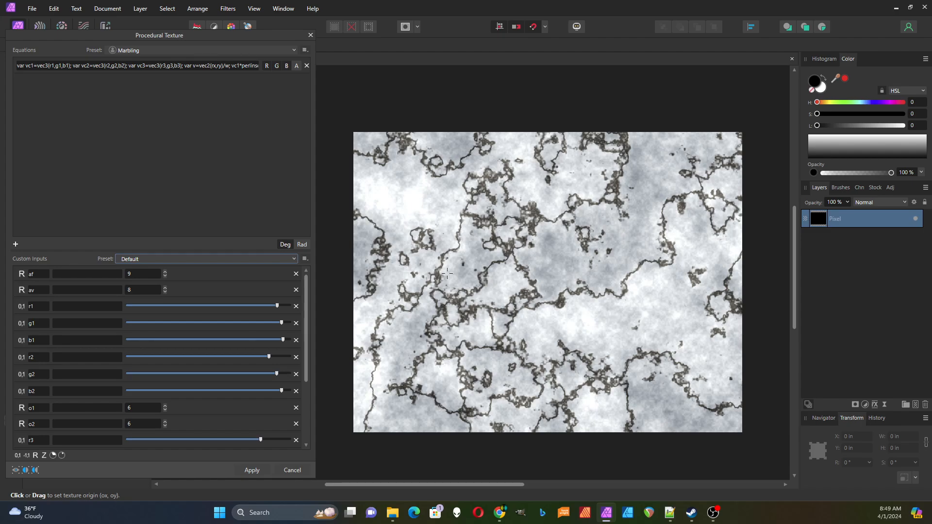
{"action": "left_click", "coordinate": [293, 259]}
{"action": "left_click", "coordinate": [171, 397]}
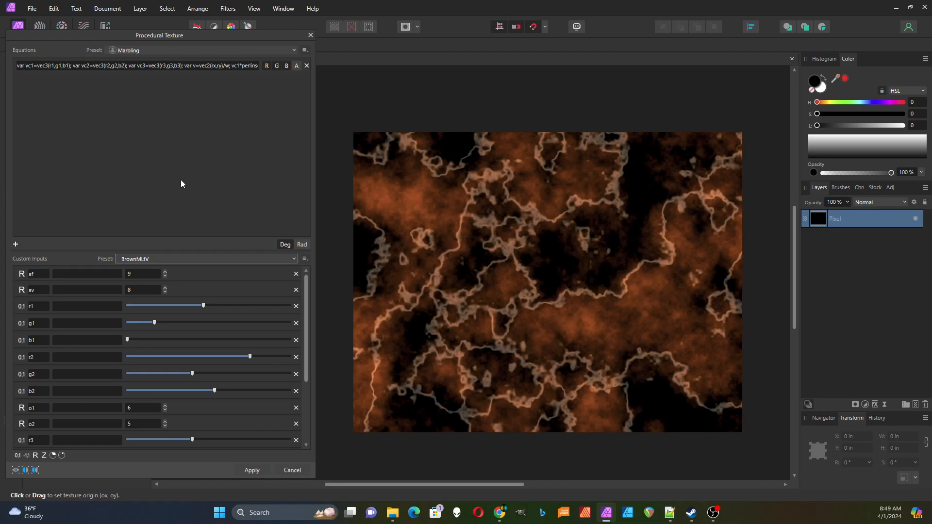
Step: Shift the marbling texture's origin upward and slightly to the left on the canvas
{"action": "mouse_move", "coordinate": [306, 301]}
{"action": "left_mouse_down"}
{"action": "mouse_move", "coordinate": [311, 389]}
{"action": "mouse_move", "coordinate": [311, 298]}
{"action": "left_mouse_up"}
{"action": "left_click_drag", "start_coordinate": [612, 342], "coordinate": [602, 292]}
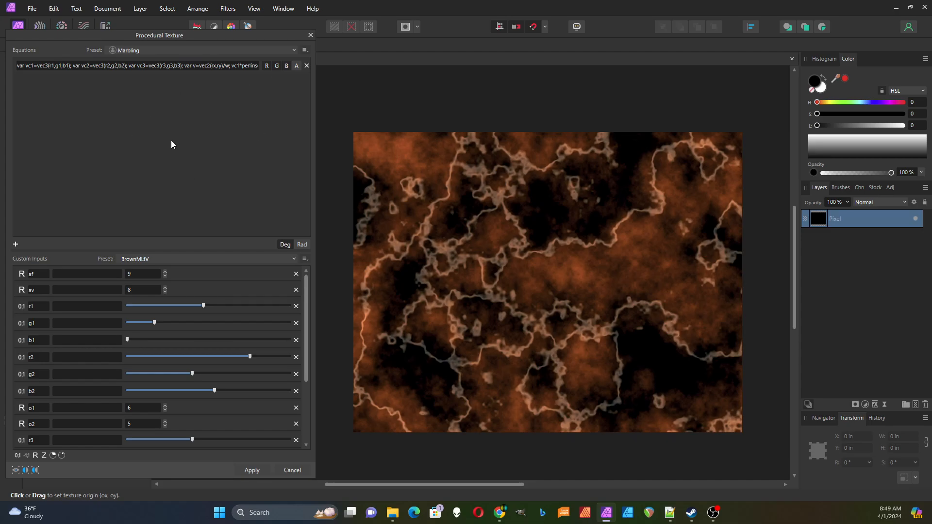
{"action": "left_click", "coordinate": [293, 51]}
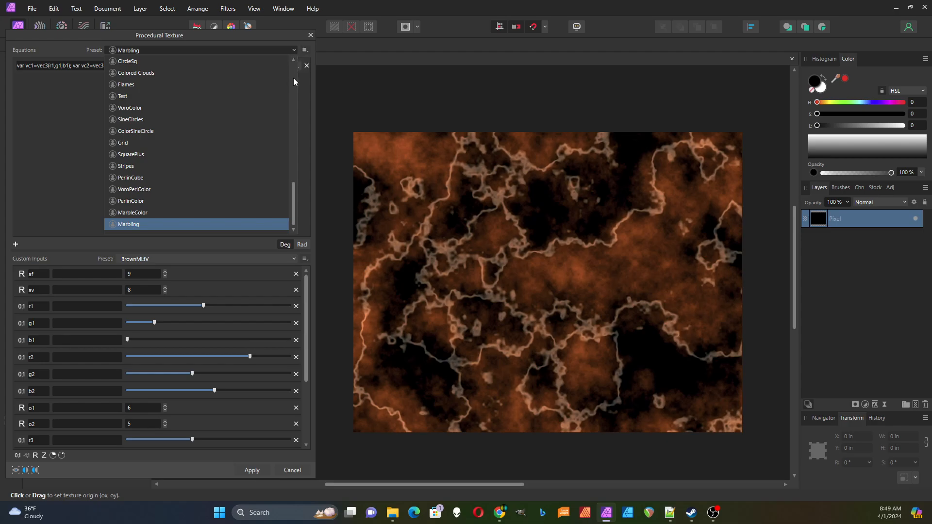
{"action": "left_click", "coordinate": [69, 141]}
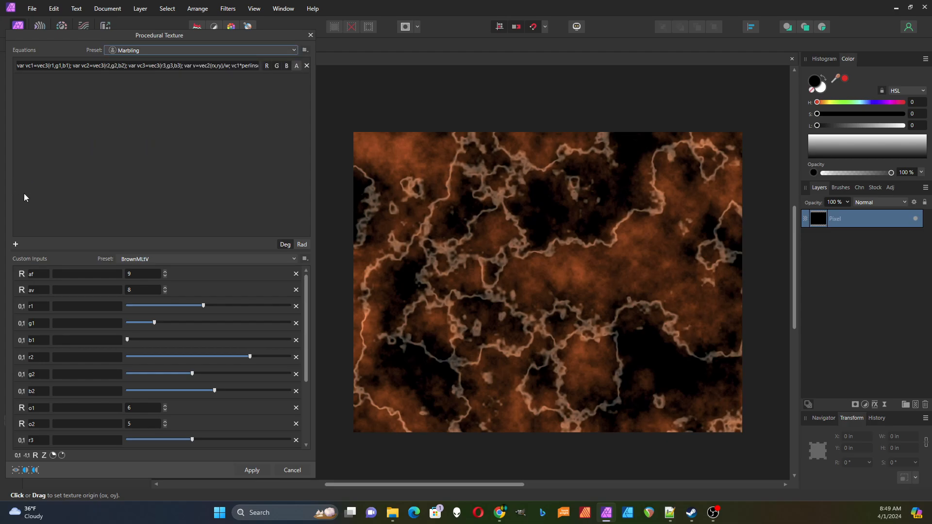
Step: Switch to the Notepad++ notes, widen the window to show the full equations, delete the second equation line, and move the window aside
{"action": "key", "text": "alt+Tab"}
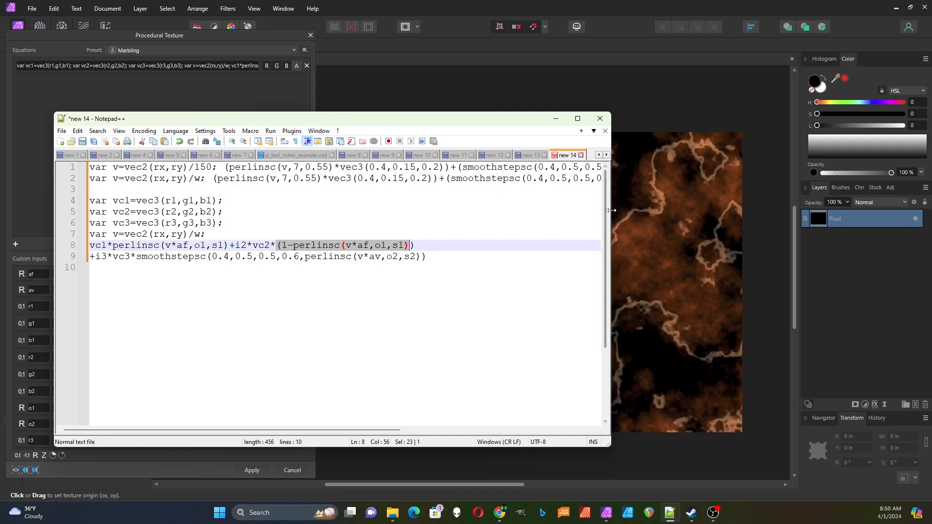
{"action": "left_click_drag", "start_coordinate": [611, 209], "coordinate": [799, 200]}
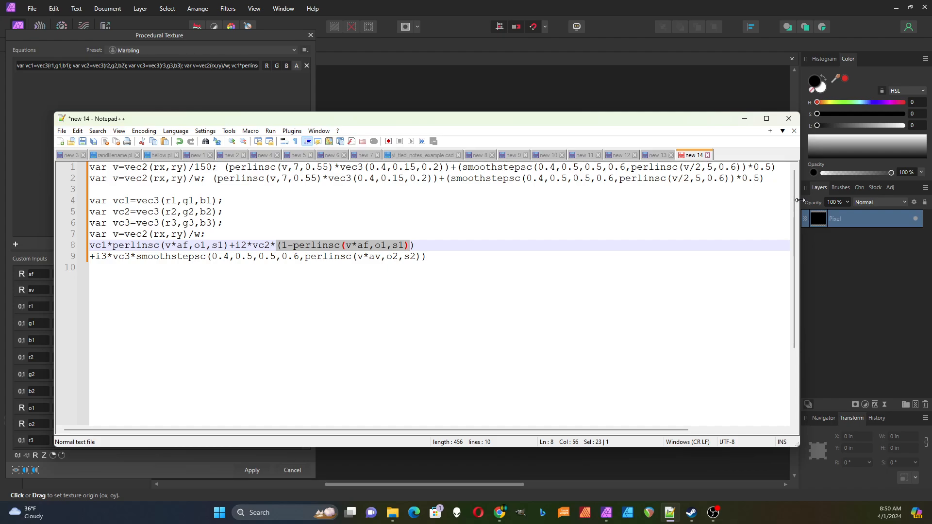
{"action": "left_click", "coordinate": [85, 180]}
{"action": "key", "text": "Delete"}
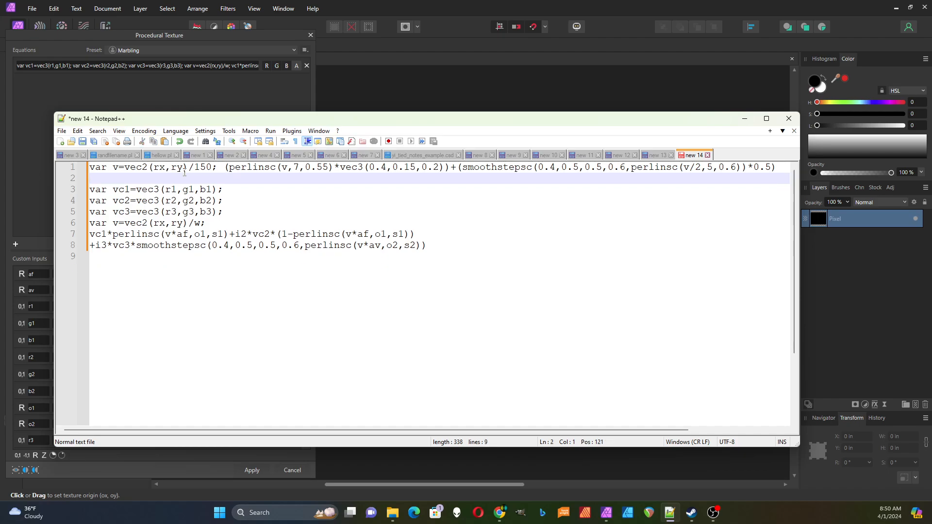
{"action": "left_click_drag", "start_coordinate": [286, 120], "coordinate": [0, 151]}
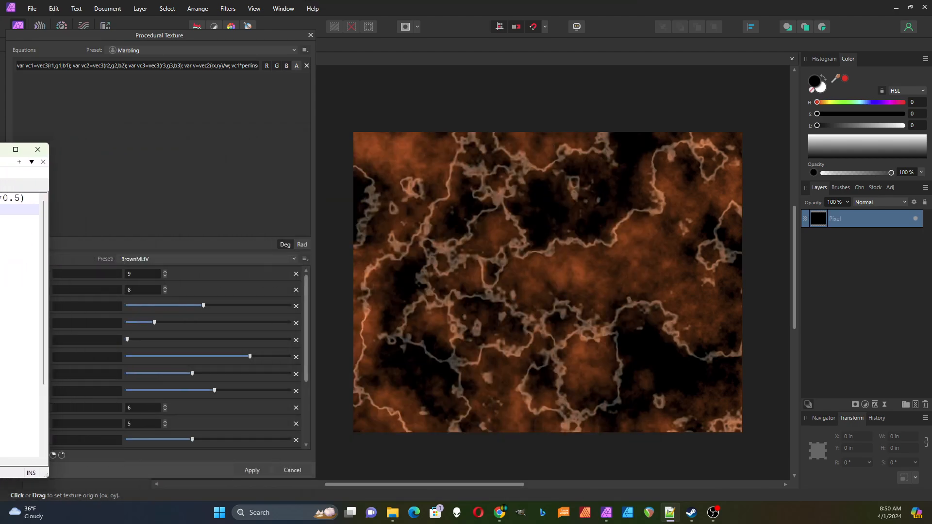
Step: Switch back to Affinity Photo and load the built-in Marble equation preset from the colored patterns in the Procedural Texture filter
{"action": "left_click", "coordinate": [48, 28]}
{"action": "left_click", "coordinate": [294, 50]}
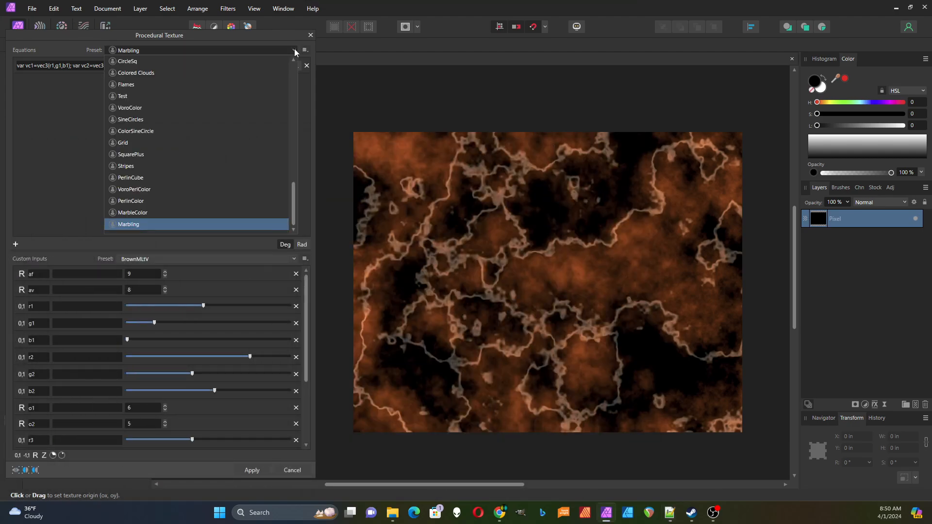
{"action": "scroll", "coordinate": [296, 72], "scroll_direction": "up", "scroll_amount": 10}
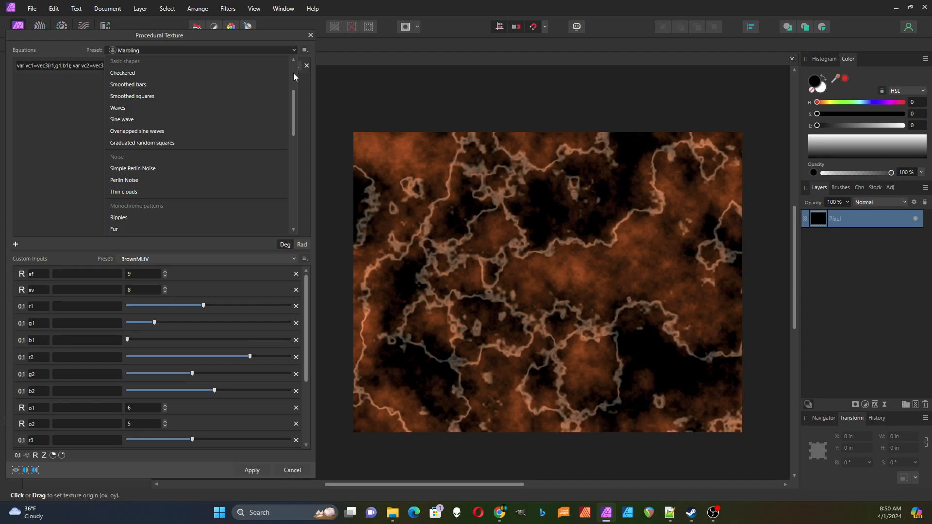
{"action": "left_click_drag", "start_coordinate": [294, 107], "coordinate": [295, 149]}
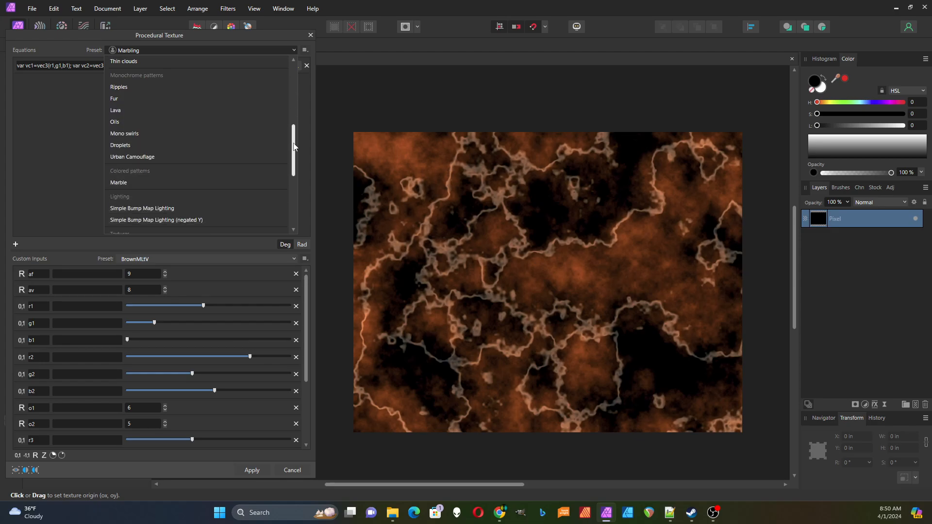
{"action": "left_click", "coordinate": [124, 186]}
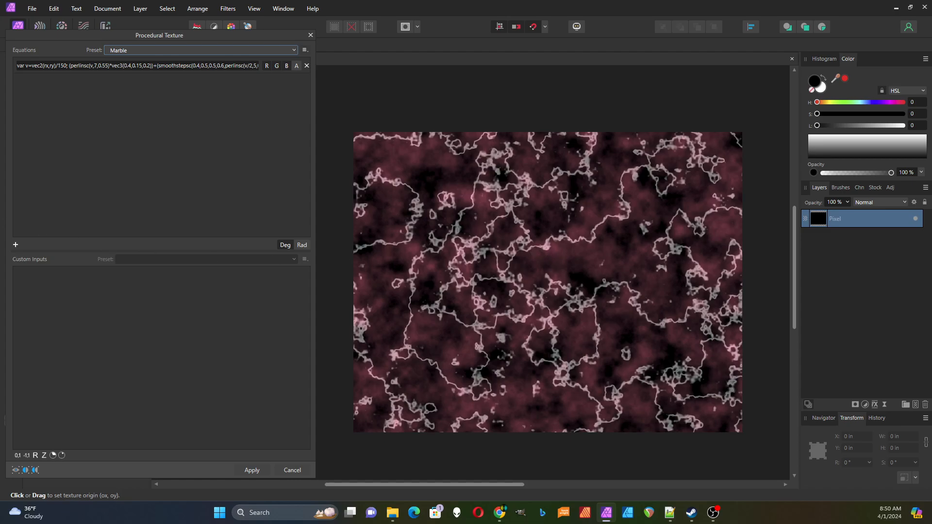
Step: Bring the Notepad++ notes back into view, examine the Marble equation against the texture, and move the window aside
{"action": "left_click_drag", "start_coordinate": [0, 162], "coordinate": [651, 122]}
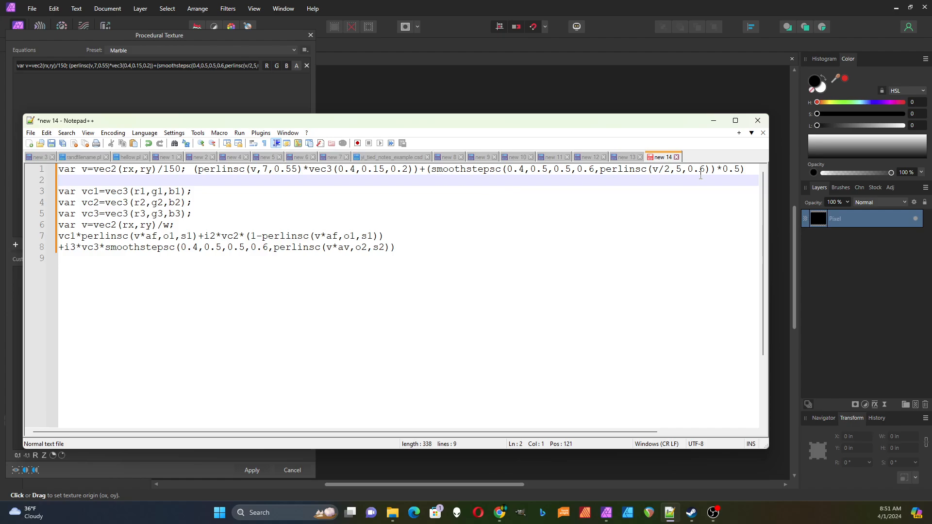
{"action": "left_click_drag", "start_coordinate": [637, 126], "coordinate": [658, 232]}
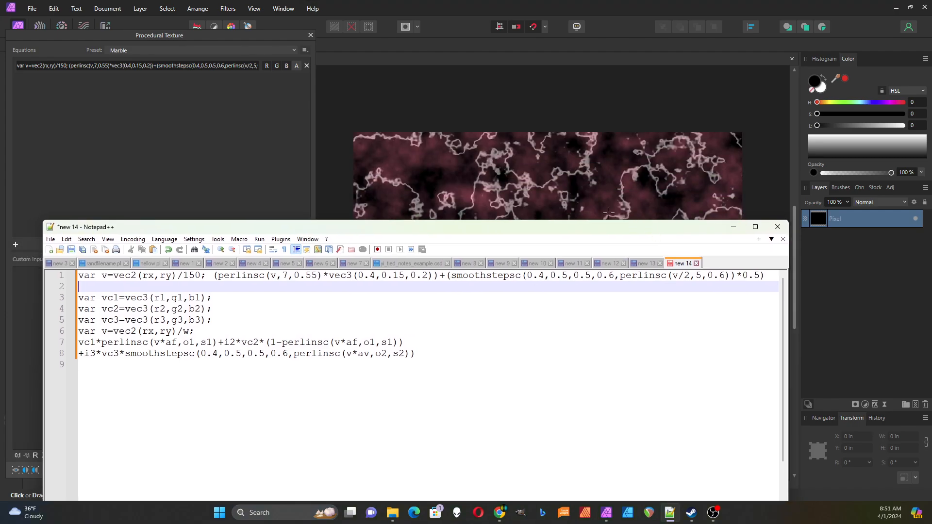
{"action": "mouse_move", "coordinate": [486, 228]}
{"action": "left_mouse_down"}
{"action": "mouse_move", "coordinate": [486, 162]}
{"action": "mouse_move", "coordinate": [490, 228]}
{"action": "left_mouse_up"}
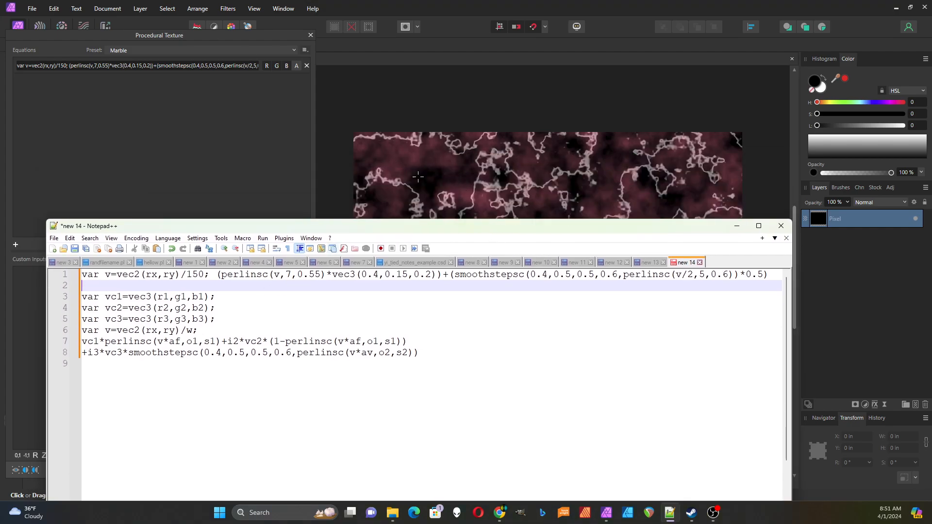
{"action": "left_click_drag", "start_coordinate": [481, 226], "coordinate": [456, 113]}
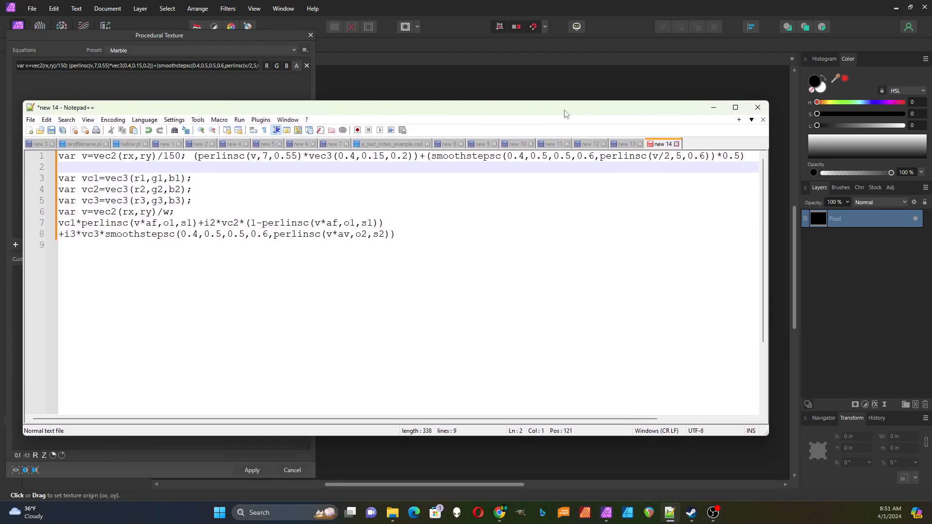
{"action": "left_click_drag", "start_coordinate": [566, 114], "coordinate": [0, 142]}
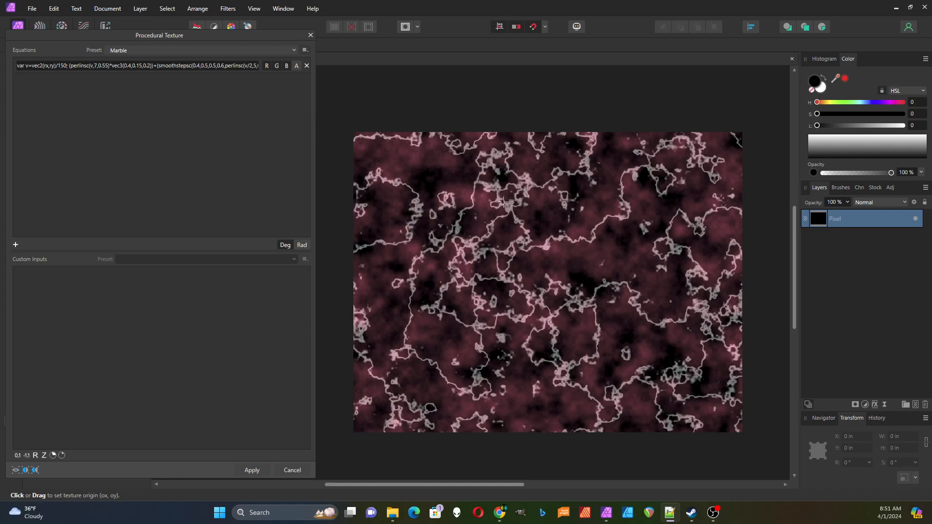
Step: Replace the 150 divisor of vec2(rx,ry) in the Marble equation with w
{"action": "left_click", "coordinate": [68, 65]}
{"action": "left_click", "coordinate": [68, 66]}
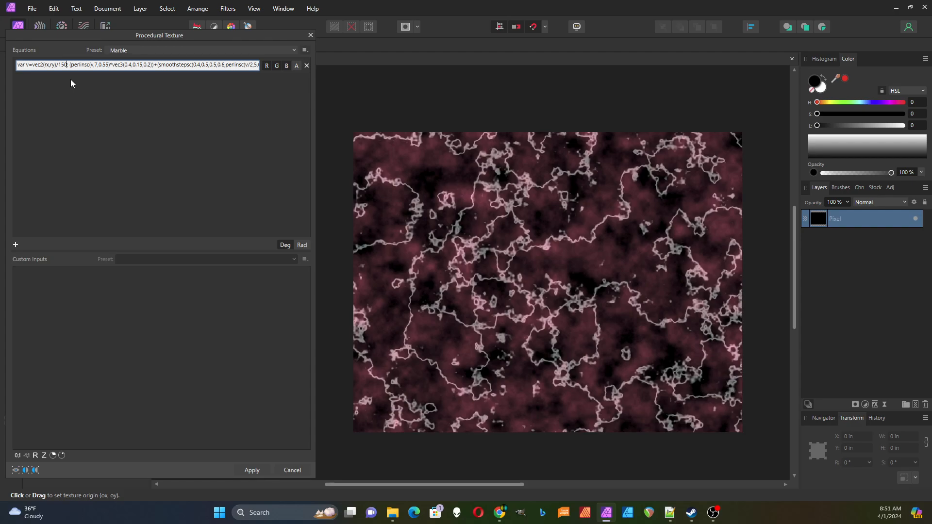
{"action": "key", "text": "BackSpace"}
{"action": "key", "text": "BackSpace"}
{"action": "key", "text": "BackSpace"}
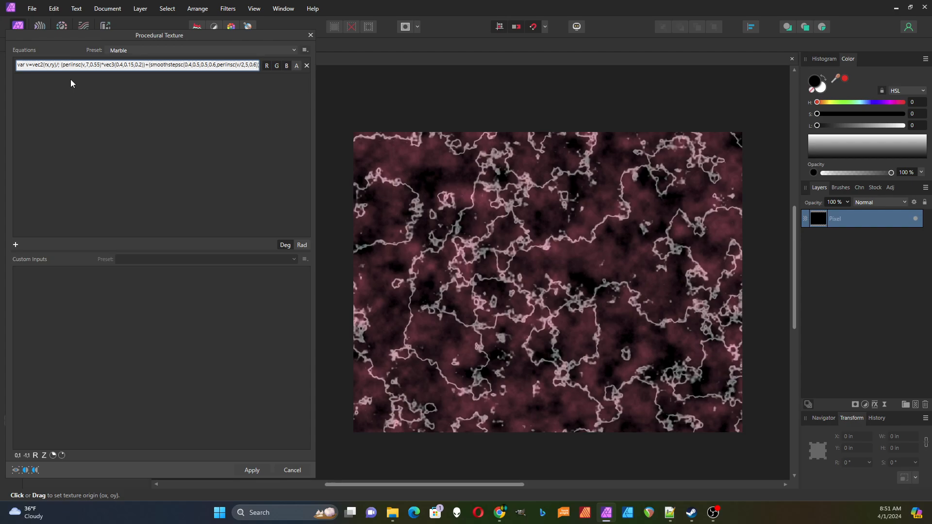
{"action": "type", "text": "w"}
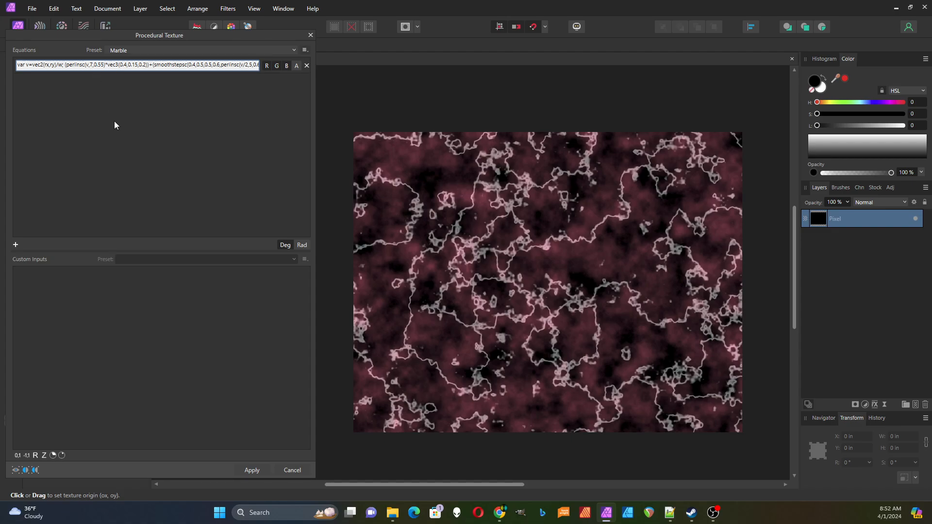
Step: Multiply v by am in the equation's first perlinsc term so it reads perlinsc(v*am,7,0.55)
{"action": "key", "text": "BackSpace"}
{"action": "type", "text": "*"}
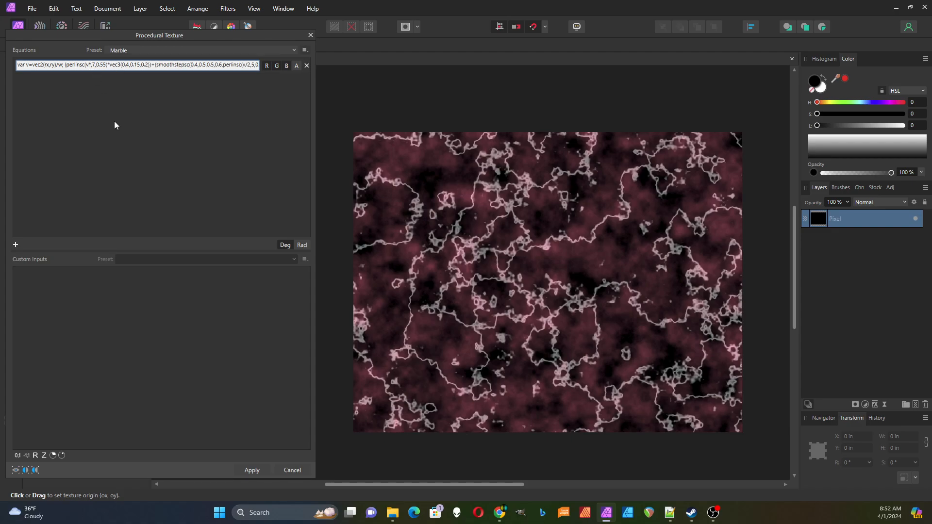
{"action": "type", "text": "a"}
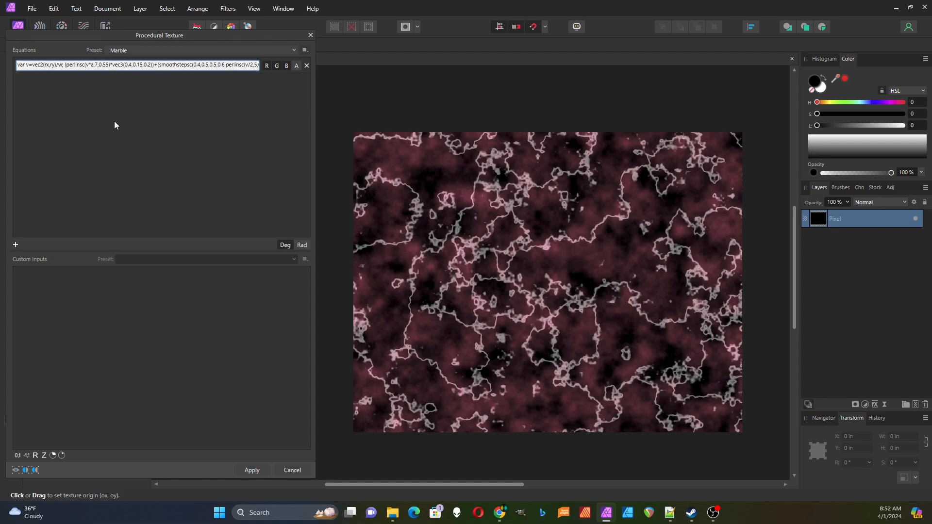
{"action": "type", "text": "m"}
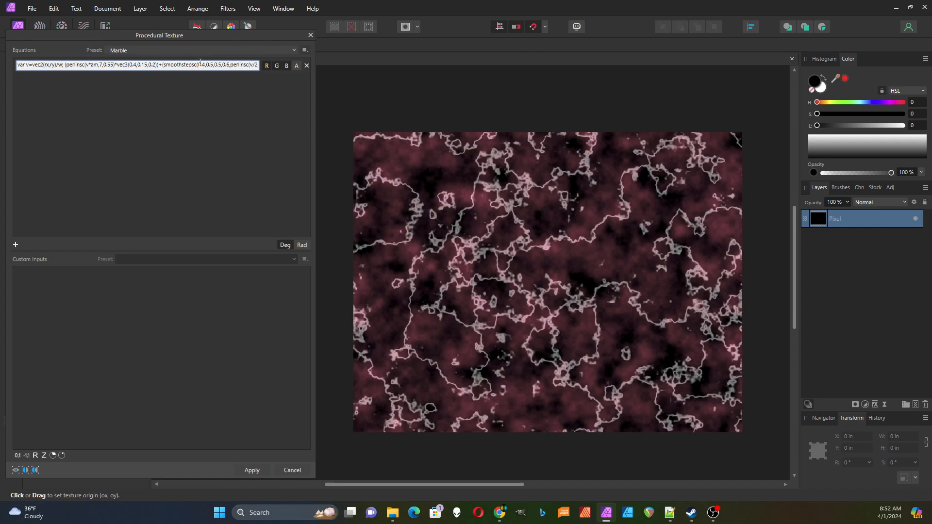
{"action": "type", "text": ","}
Step: Replace v/2 with v*av in the perlinsc term inside smoothstepsc and commit the equation
{"action": "left_click_drag", "start_coordinate": [210, 64], "coordinate": [230, 65]}
{"action": "left_click", "coordinate": [257, 65]}
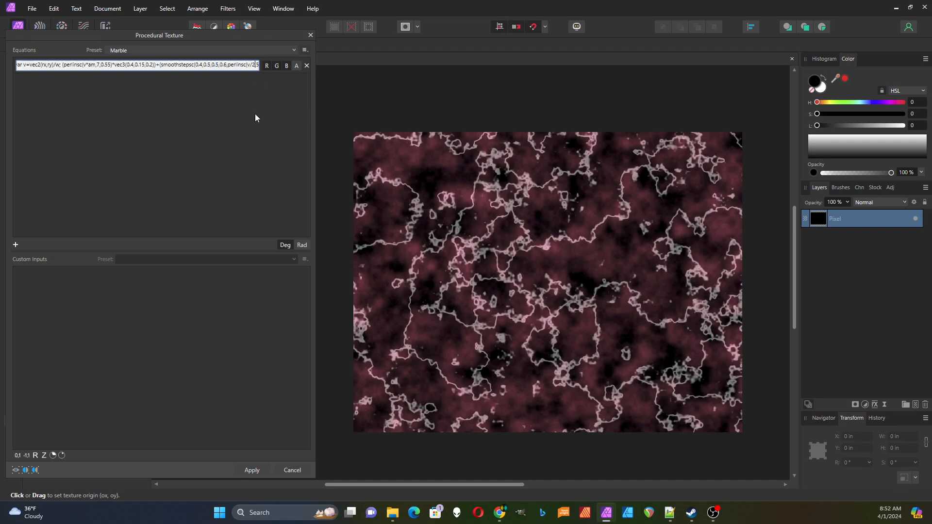
{"action": "key", "text": "BackSpace"}
{"action": "key", "text": "BackSpace"}
{"action": "key", "text": "BackSpace"}
{"action": "type", "text": "*av"}
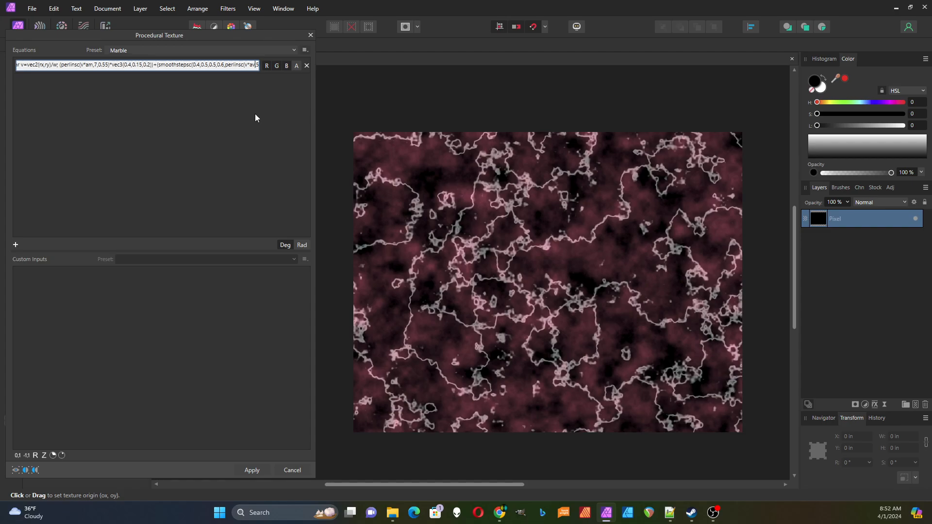
{"action": "left_click", "coordinate": [71, 297]}
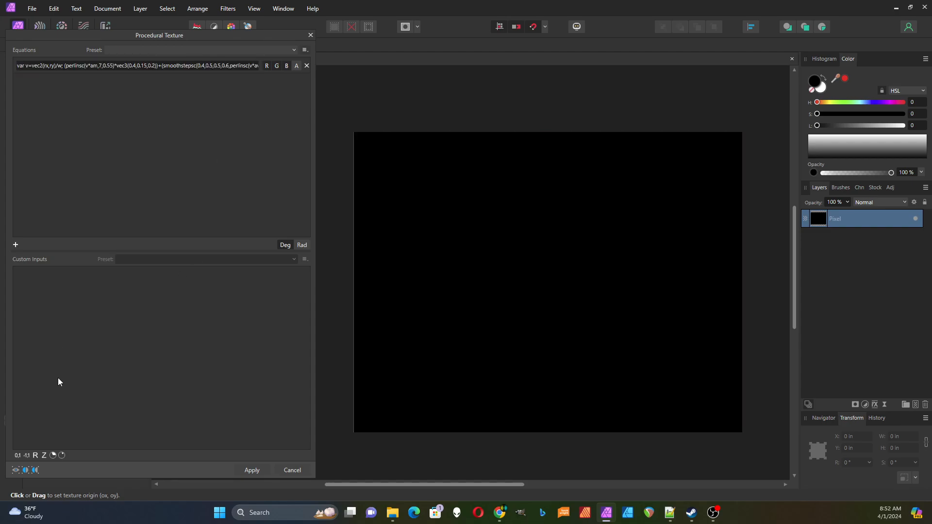
Step: Add two real-number custom inputs and name them am and av
{"action": "left_click", "coordinate": [35, 456]}
{"action": "left_click", "coordinate": [35, 456]}
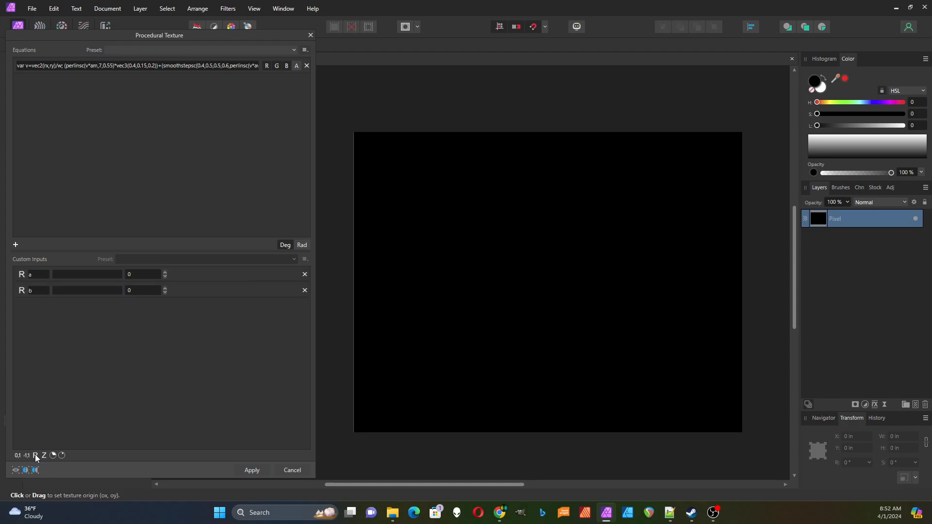
{"action": "double_click", "coordinate": [33, 275]}
{"action": "type", "text": "an"}
{"action": "type", "text": "m"}
{"action": "double_click", "coordinate": [36, 291]}
{"action": "type", "text": "av"}
Step: Set the am custom input to 5
{"action": "left_click", "coordinate": [165, 272]}
{"action": "left_click", "coordinate": [165, 272]}
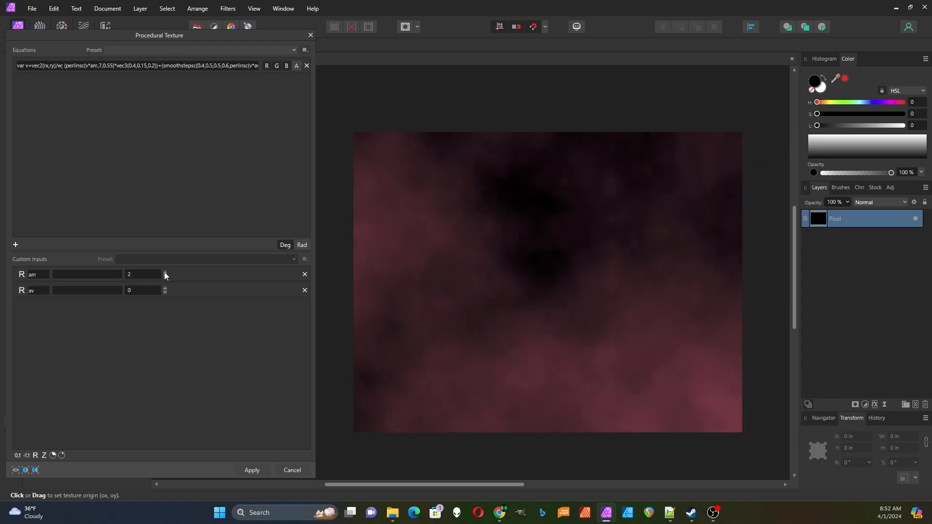
{"action": "left_click", "coordinate": [165, 272]}
{"action": "left_click", "coordinate": [165, 273]}
{"action": "left_click", "coordinate": [165, 273]}
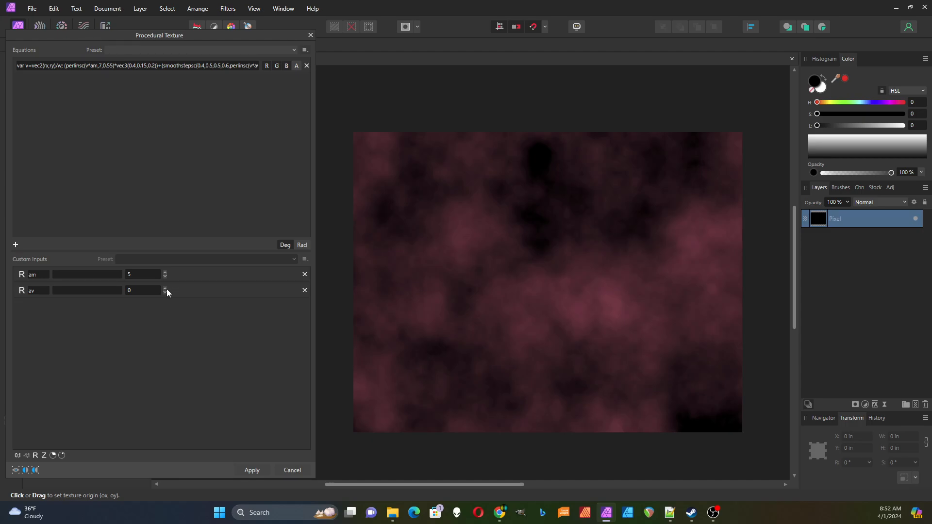
Step: Raise the av custom input to 8 and settle am at 5
{"action": "left_click", "coordinate": [164, 289]}
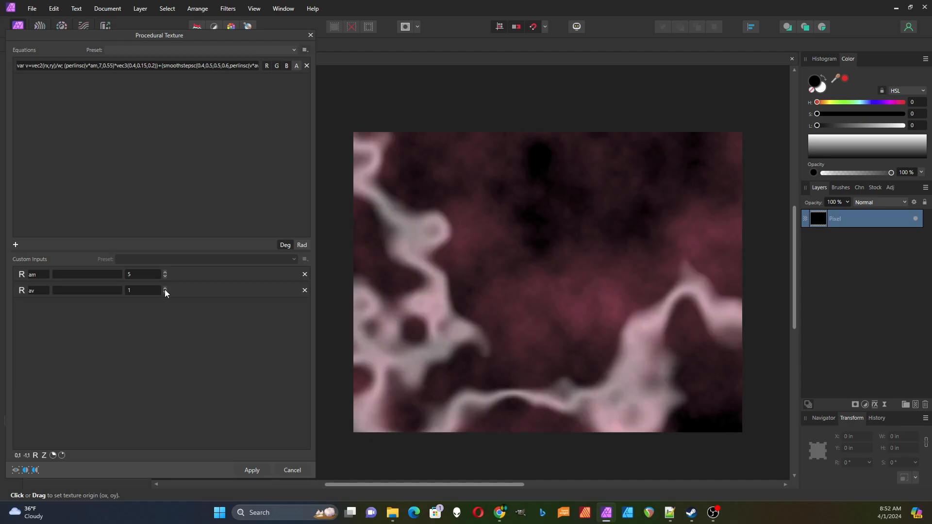
{"action": "left_click", "coordinate": [165, 288]}
{"action": "left_click", "coordinate": [165, 289]}
{"action": "left_click", "coordinate": [166, 288]}
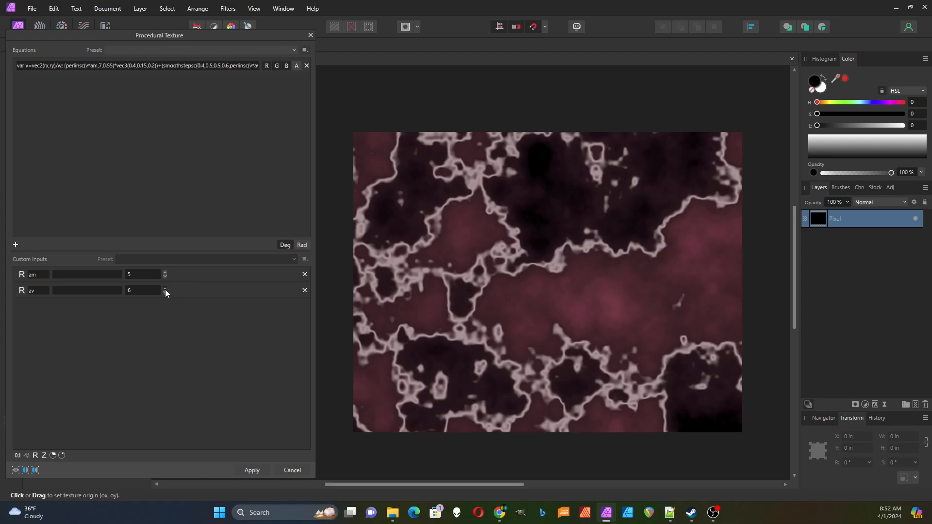
{"action": "left_click", "coordinate": [165, 288]}
{"action": "left_click", "coordinate": [165, 289]}
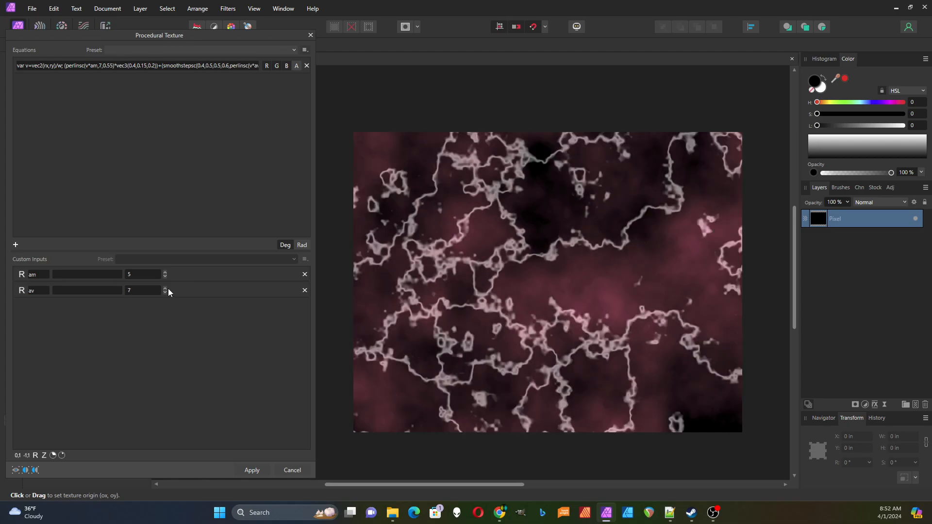
{"action": "left_click", "coordinate": [165, 288]}
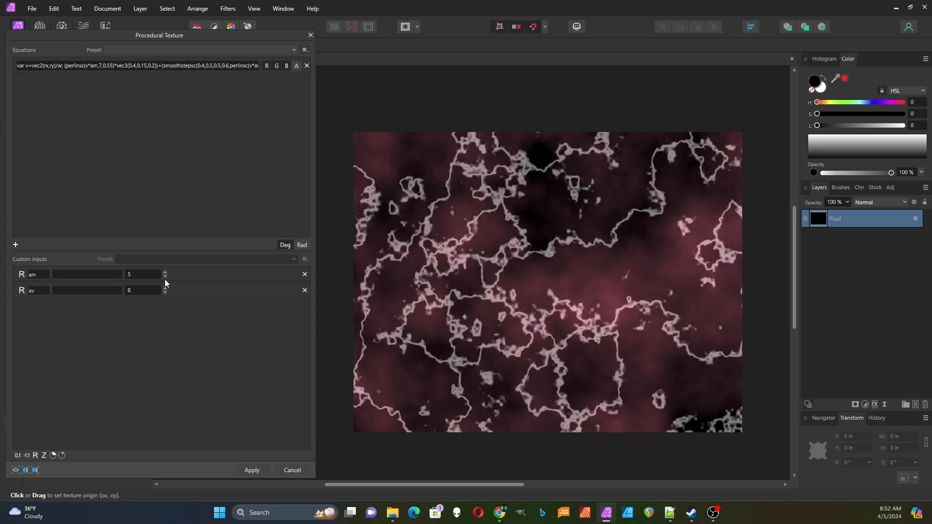
{"action": "left_click", "coordinate": [165, 276]}
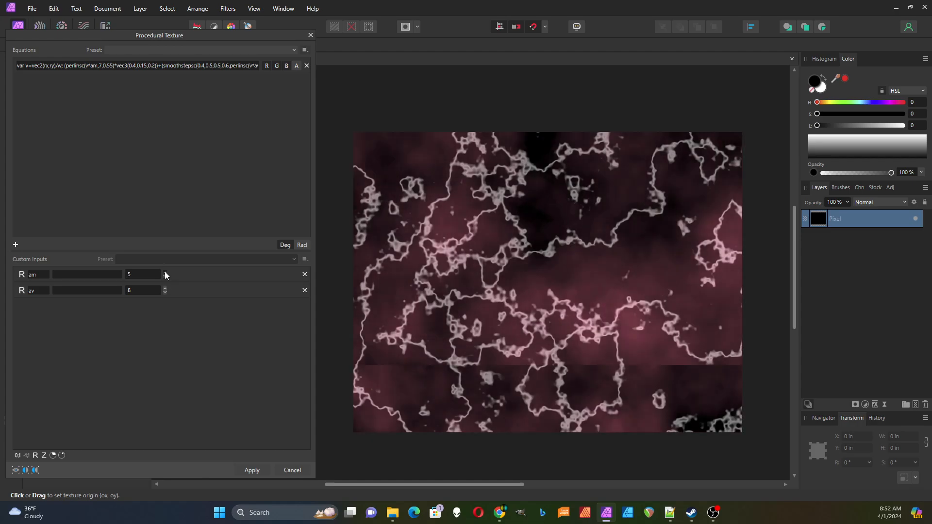
{"action": "left_click", "coordinate": [165, 272]}
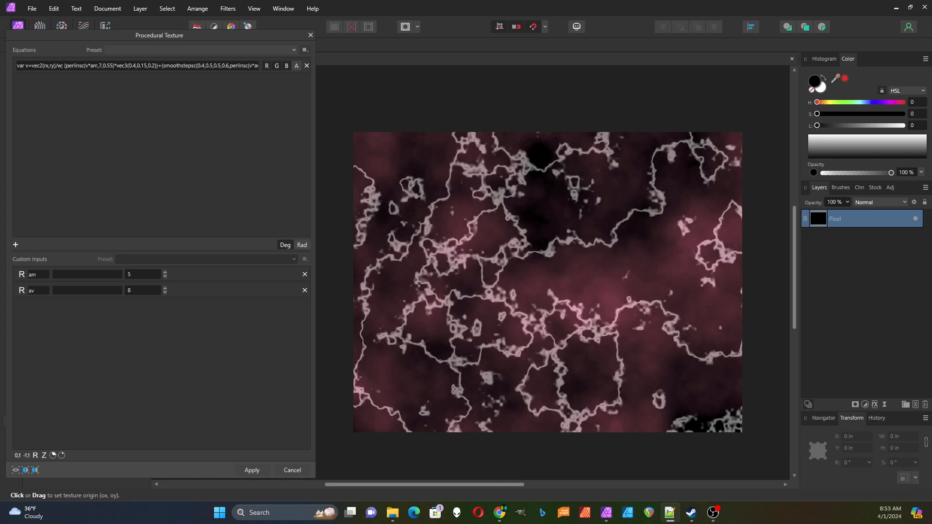
Step: Insert the color variable "var vc1=vec3(r1,g1,b1);" at the start of the equation and commit it
{"action": "left_click", "coordinate": [18, 68]}
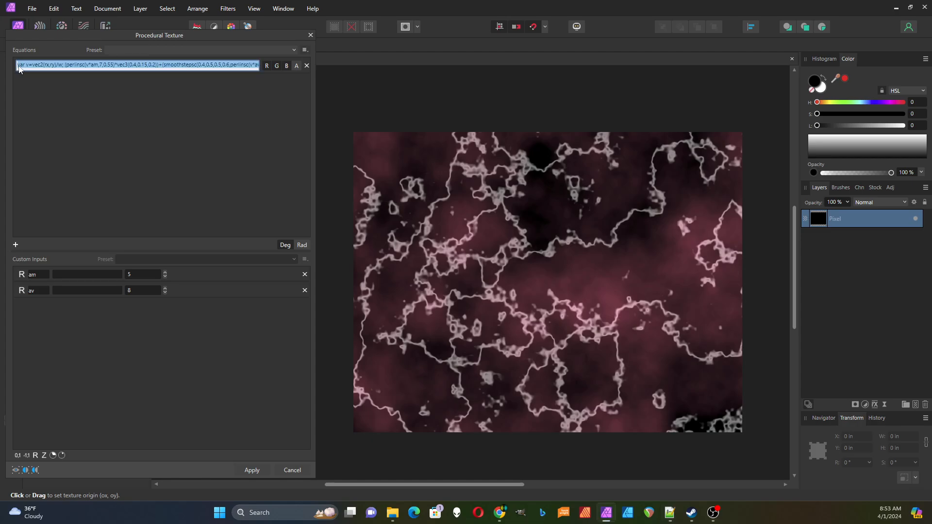
{"action": "left_click", "coordinate": [18, 66]}
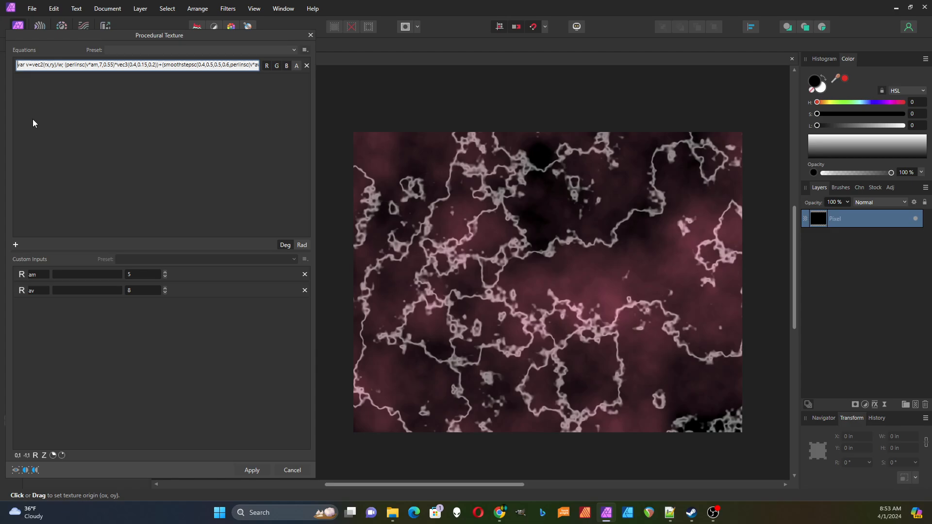
{"action": "type", "text": "var vc1=vec3(r1,g1,b1);"}
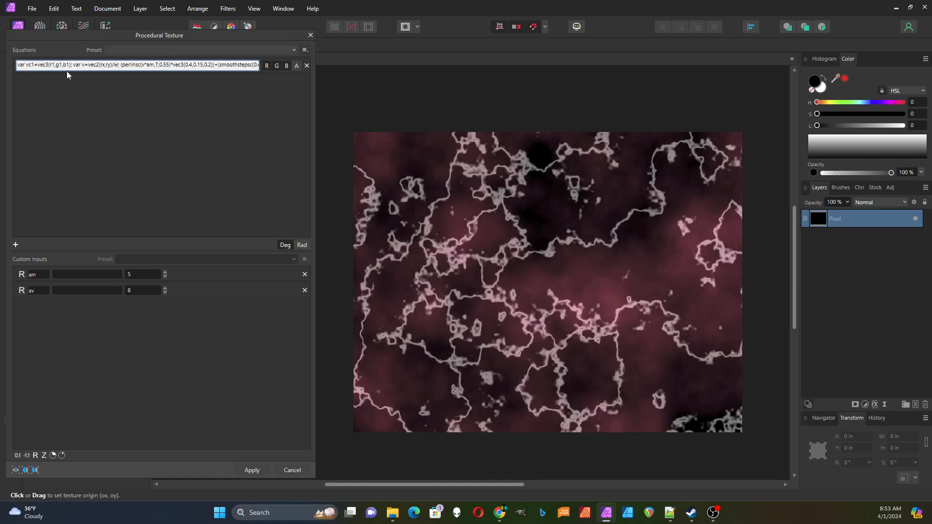
{"action": "left_click", "coordinate": [30, 340]}
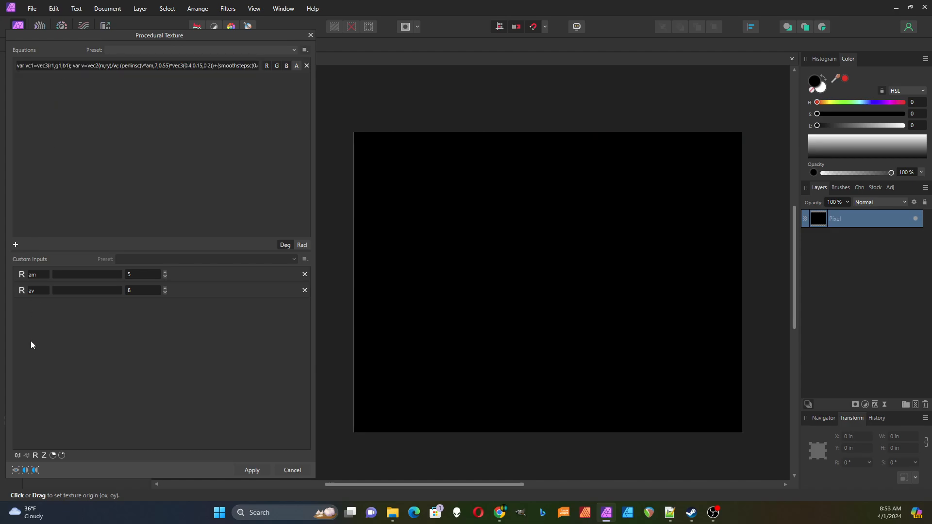
Step: Add three custom inputs with a 0 to 1 range and name them r1, g1 and b1
{"action": "left_click", "coordinate": [18, 456]}
{"action": "left_click", "coordinate": [18, 456]}
{"action": "left_click", "coordinate": [18, 456]}
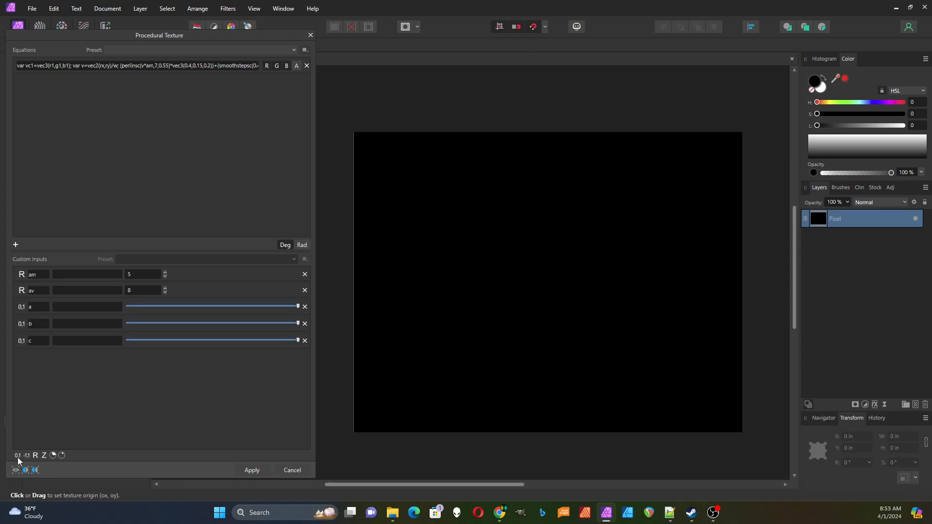
{"action": "left_click", "coordinate": [31, 309]}
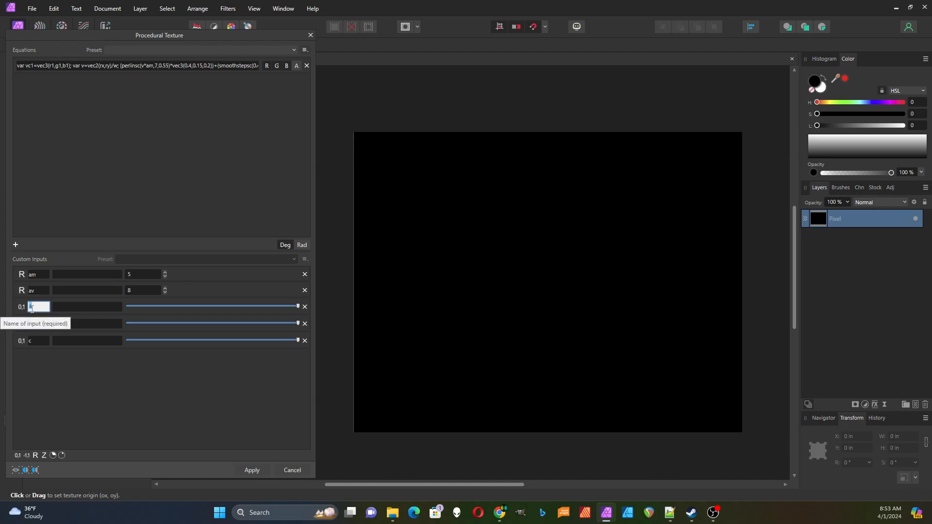
{"action": "type", "text": "r1"}
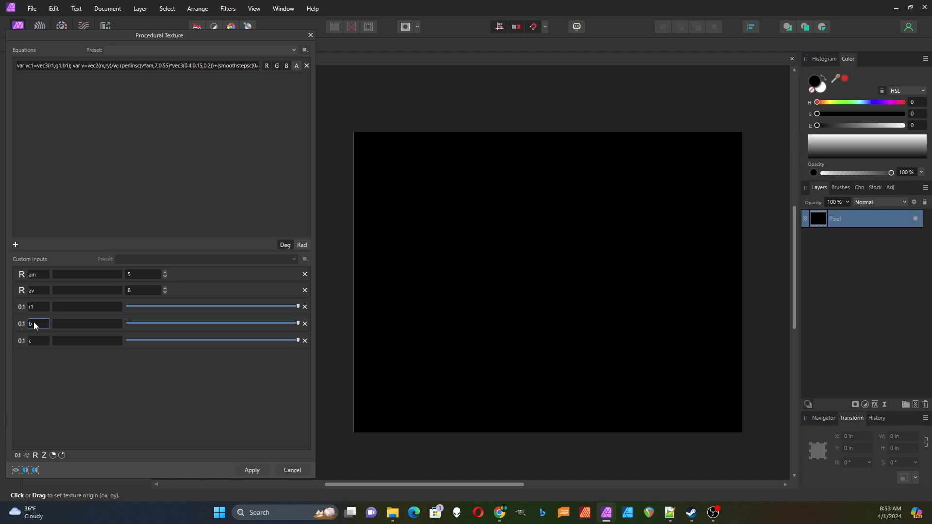
{"action": "left_click", "coordinate": [34, 323]}
{"action": "type", "text": "g1"}
{"action": "left_click", "coordinate": [33, 340]}
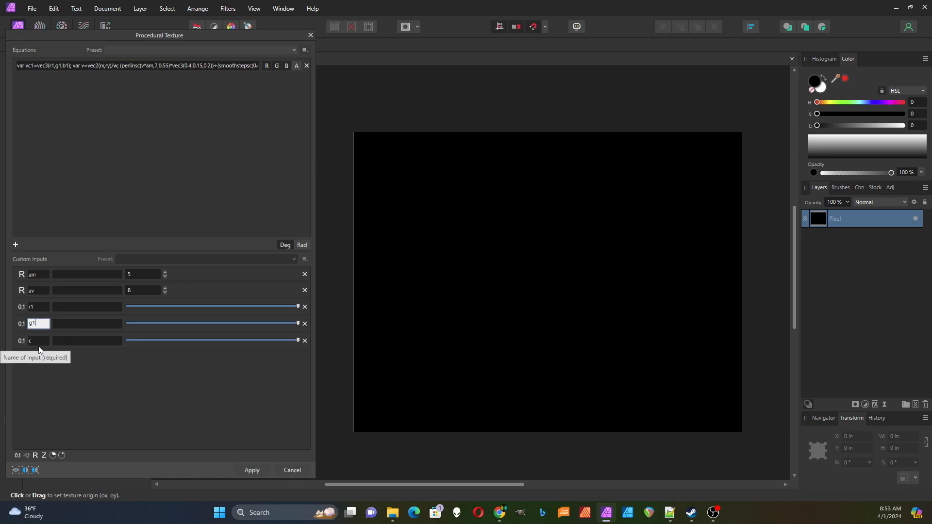
{"action": "type", "text": "b1"}
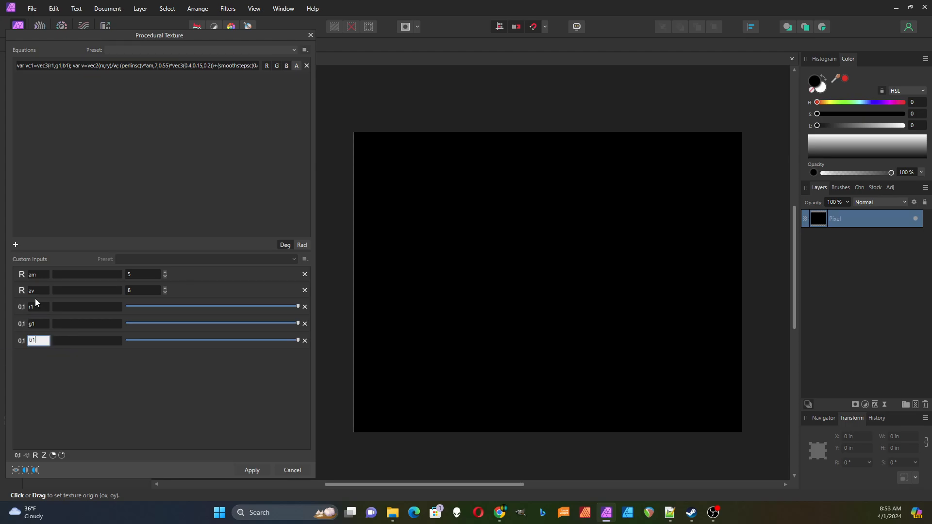
{"action": "left_click", "coordinate": [46, 363]}
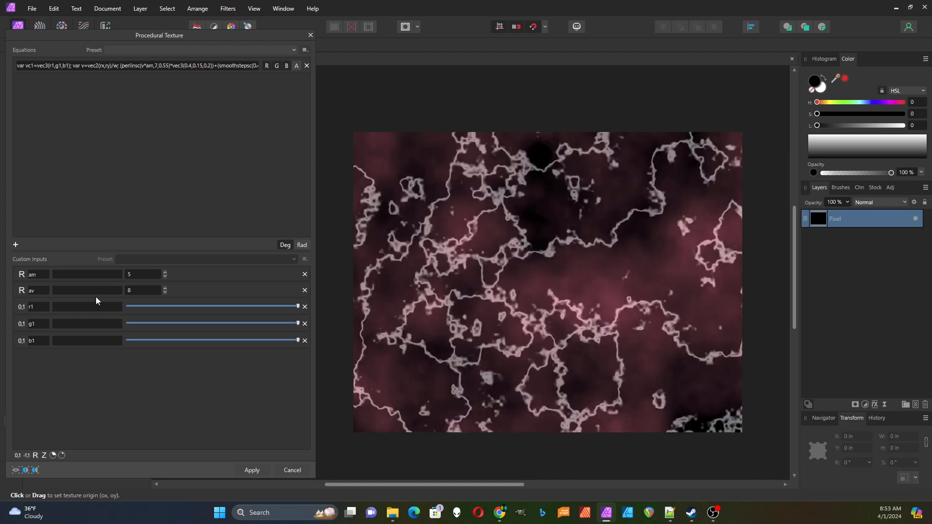
Step: Remove the *vec3(0.4,0.15,0.2) factor and the enclosing parentheses from the first perlinsc term
{"action": "left_click", "coordinate": [142, 66]}
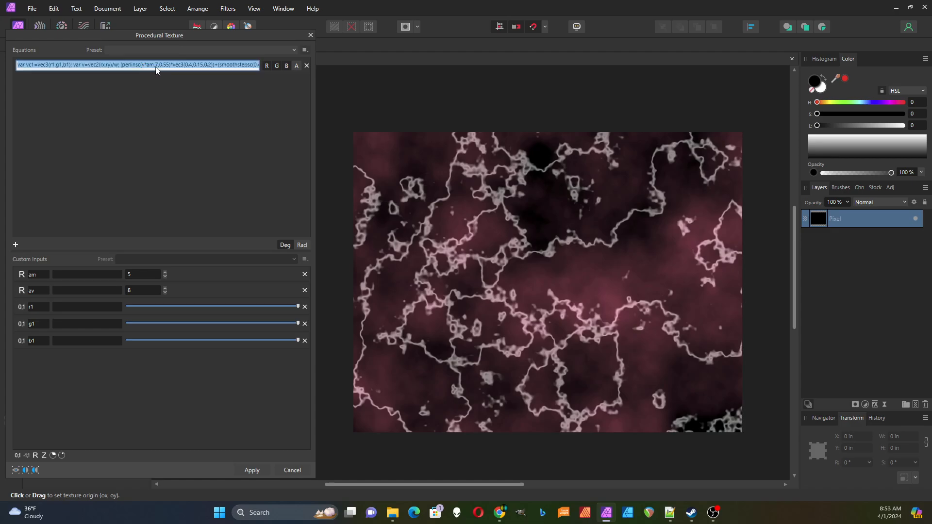
{"action": "left_click", "coordinate": [191, 65]}
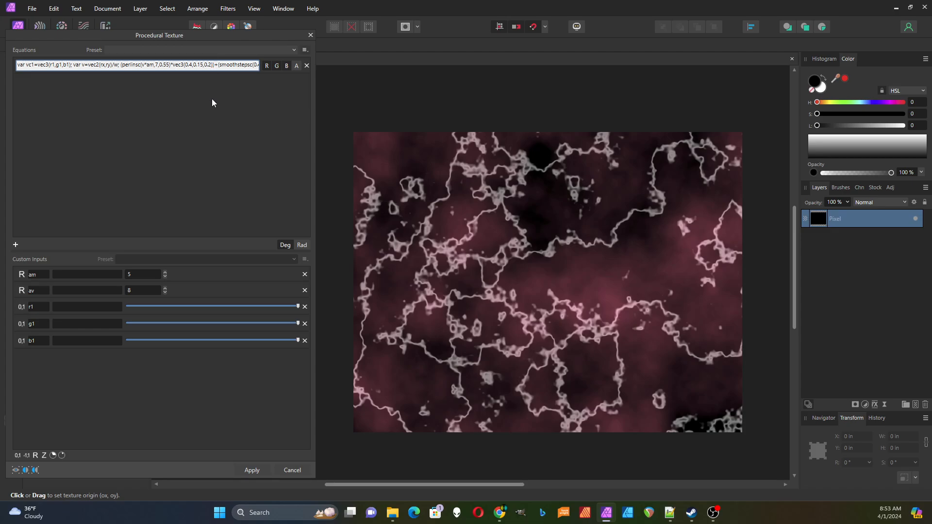
{"action": "key", "text": "BackSpace"}
{"action": "key", "text": "BackSpace"}
{"action": "key", "text": "BackSpace"}
{"action": "key", "text": "BackSpace"}
{"action": "key", "text": "BackSpace"}
{"action": "key", "text": "BackSpace"}
{"action": "key", "text": "BackSpace"}
{"action": "key", "text": "BackSpace"}
{"action": "key", "text": "BackSpace"}
{"action": "key", "text": "BackSpace"}
{"action": "key", "text": "BackSpace"}
{"action": "key", "text": "BackSpace"}
{"action": "key", "text": "BackSpace"}
{"action": "key", "text": "BackSpace"}
{"action": "key", "text": "BackSpace"}
{"action": "key", "text": "BackSpace"}
{"action": "key", "text": "BackSpace"}
{"action": "key", "text": "BackSpace"}
{"action": "key", "text": "Delete"}
{"action": "left_click", "coordinate": [125, 65]}
{"action": "key", "text": "BackSpace"}
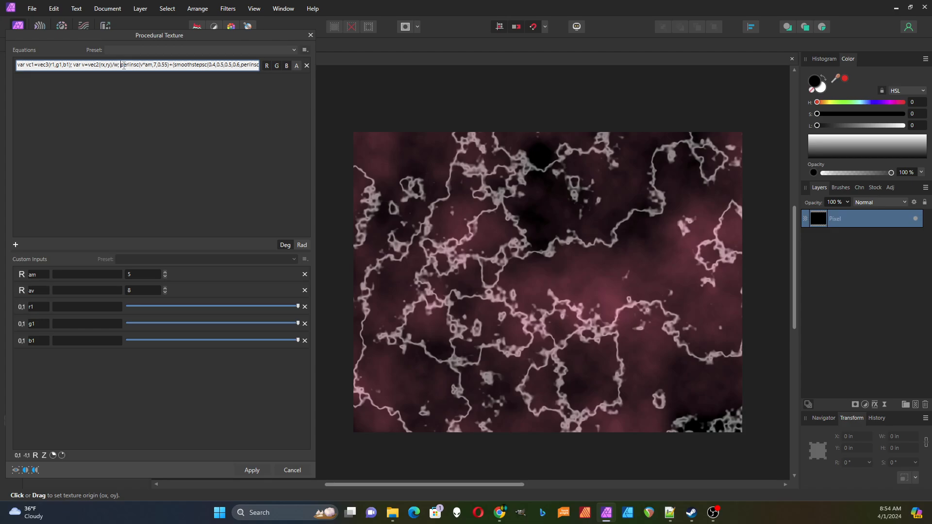
Step: Multiply the first perlinsc term by the color variable, entering vc1* before it, and commit the equation
{"action": "type", "text": "vc"}
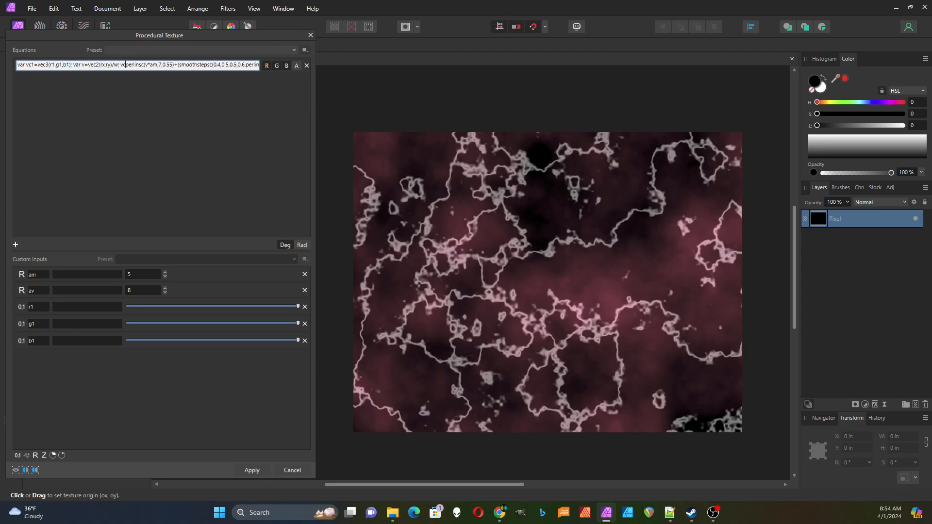
{"action": "type", "text": "1*"}
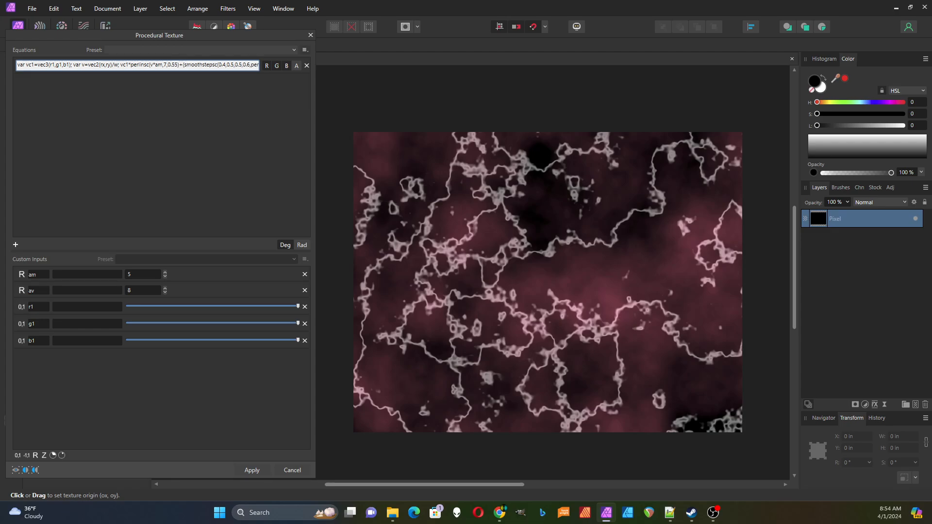
{"action": "left_click", "coordinate": [125, 194]}
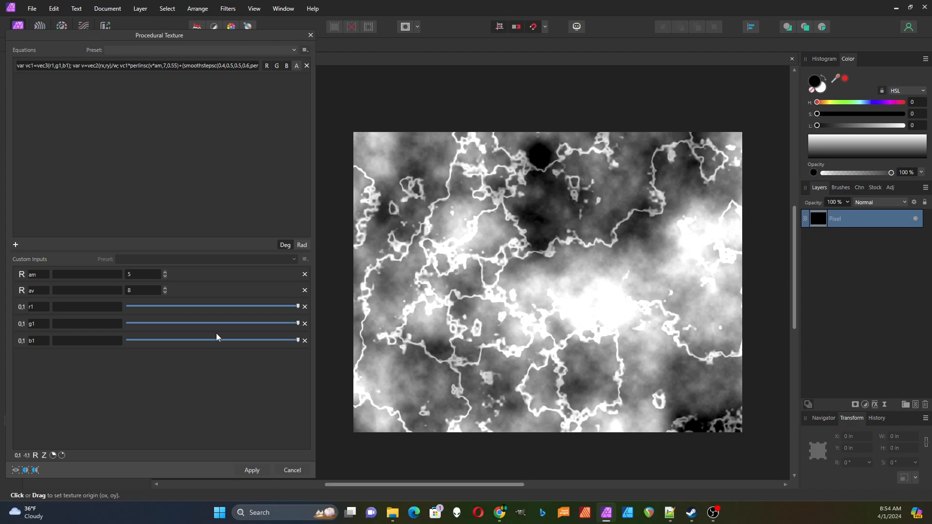
Step: Lower the r1, g1 and b1 color inputs to roughly three quarters of their range, with r1 slightly lowest
{"action": "left_click_drag", "start_coordinate": [298, 306], "coordinate": [245, 344]}
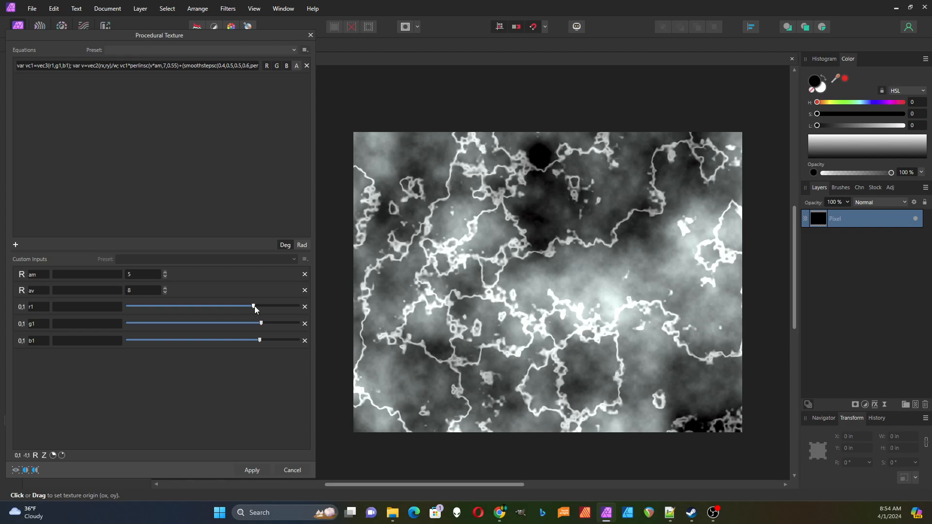
Step: Try other base colors by varying r1, g1 and b1, ending with r1 near 0.13, g1 near 0.4 and b1 near 0.33
{"action": "left_click_drag", "start_coordinate": [264, 324], "coordinate": [255, 323]}
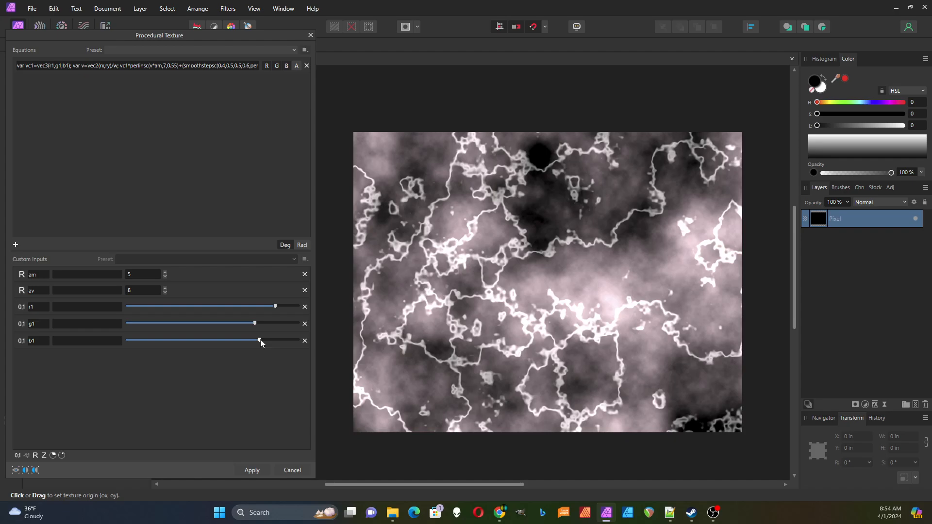
{"action": "left_click_drag", "start_coordinate": [270, 344], "coordinate": [184, 345]}
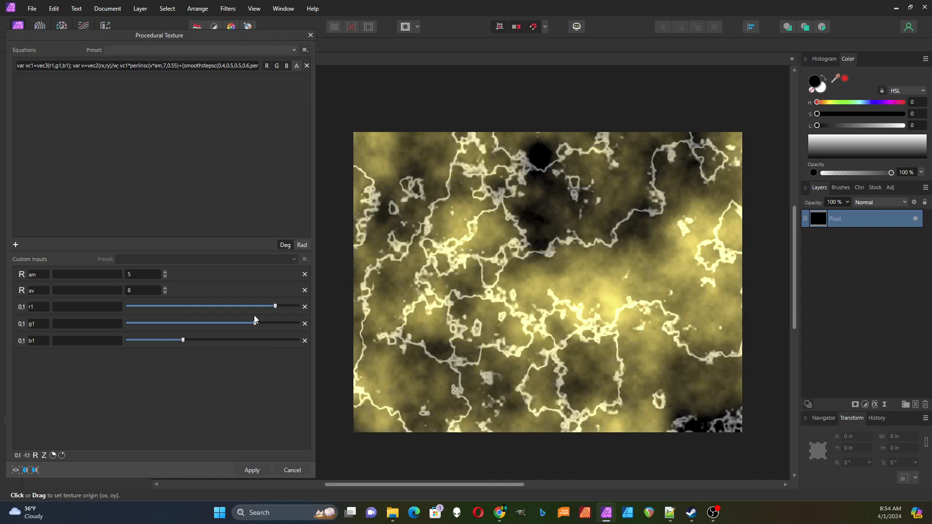
{"action": "left_click_drag", "start_coordinate": [255, 322], "coordinate": [171, 323]}
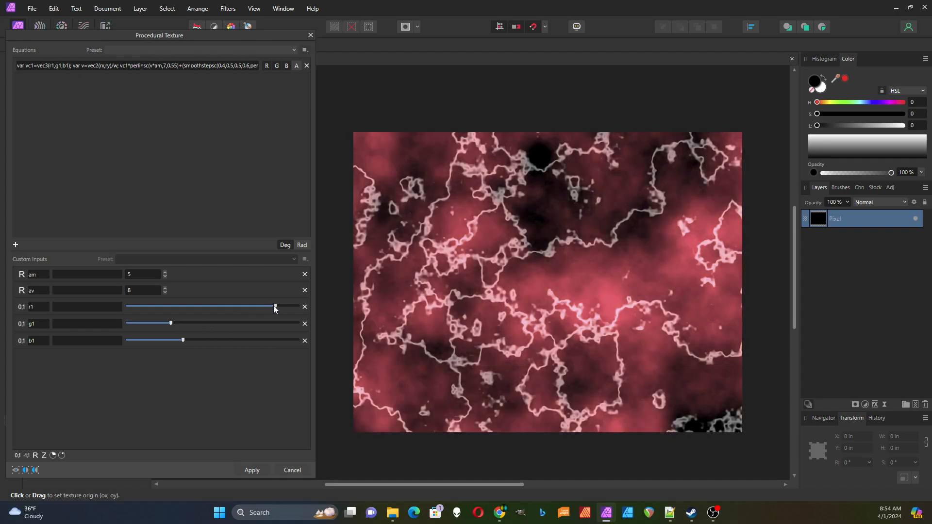
{"action": "left_click_drag", "start_coordinate": [274, 306], "coordinate": [194, 326]}
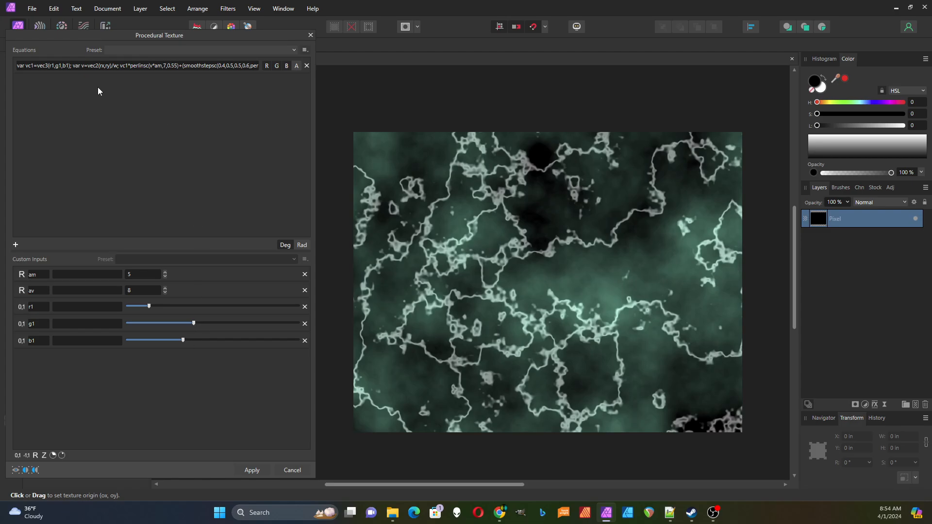
Step: Insert a second color variable, var vc2=vec3(r2,g2,b2);, directly after the vc1 declaration in the equation
{"action": "left_click", "coordinate": [82, 66]}
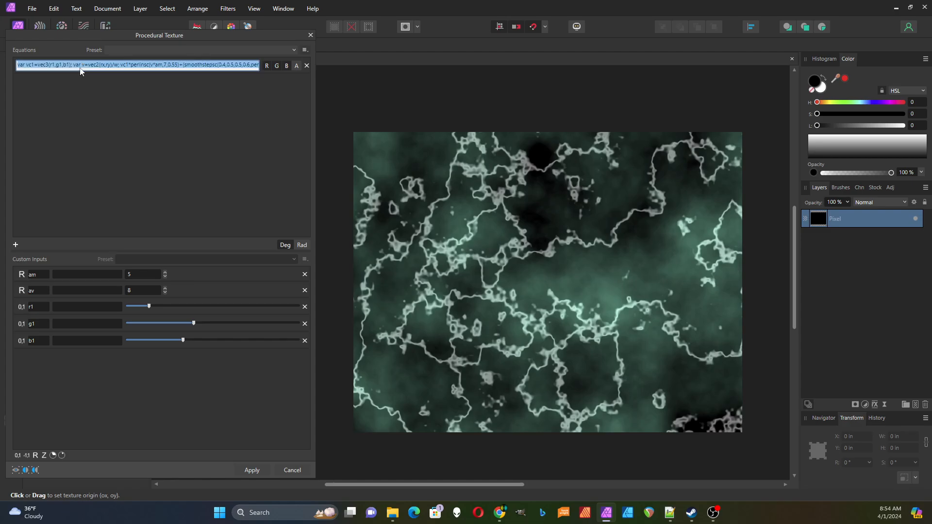
{"action": "left_click", "coordinate": [74, 66]}
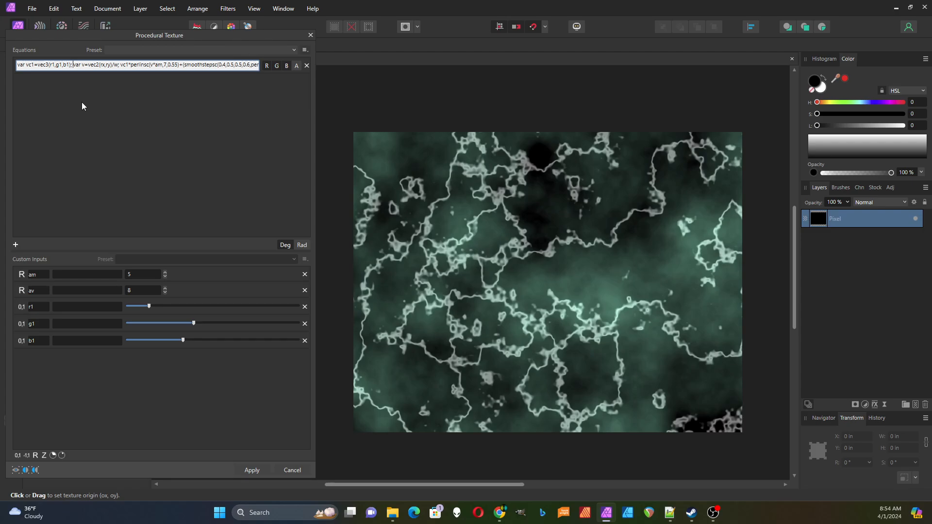
{"action": "key", "text": "alt+Tab"}
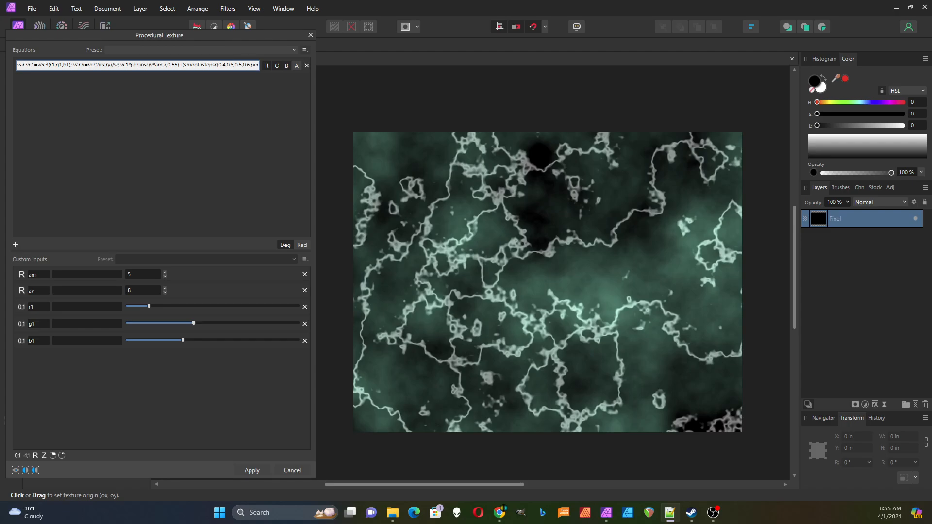
{"action": "left_click", "coordinate": [73, 66]}
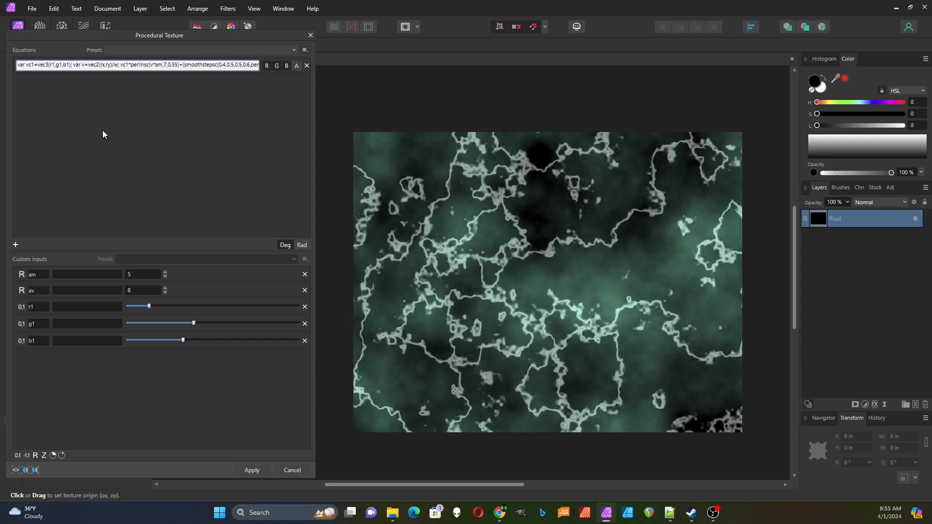
{"action": "type", "text": "var vc2=vec3(r2,g2,b2);"}
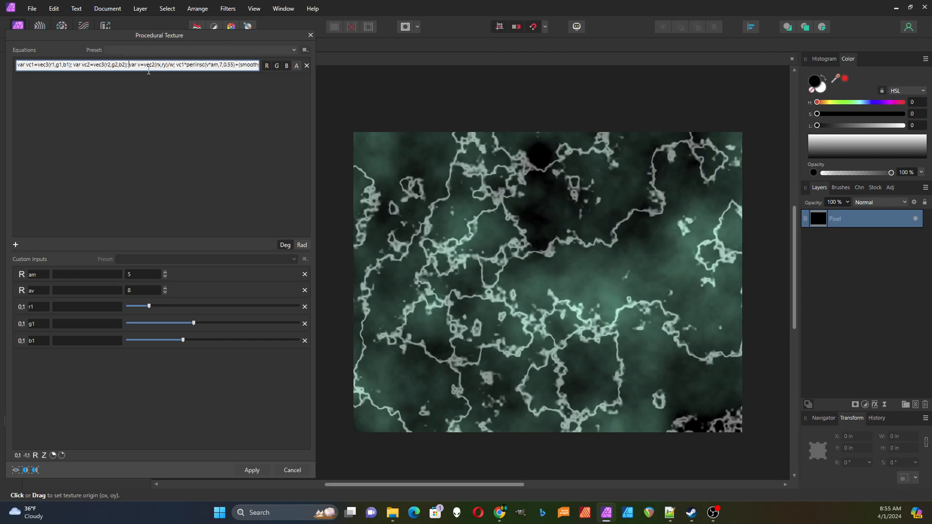
Step: Add three more custom inputs with a 0 to 1 range and name them r2, g2 and b2
{"action": "left_click", "coordinate": [17, 456]}
{"action": "left_click", "coordinate": [18, 456]}
{"action": "left_click", "coordinate": [17, 456]}
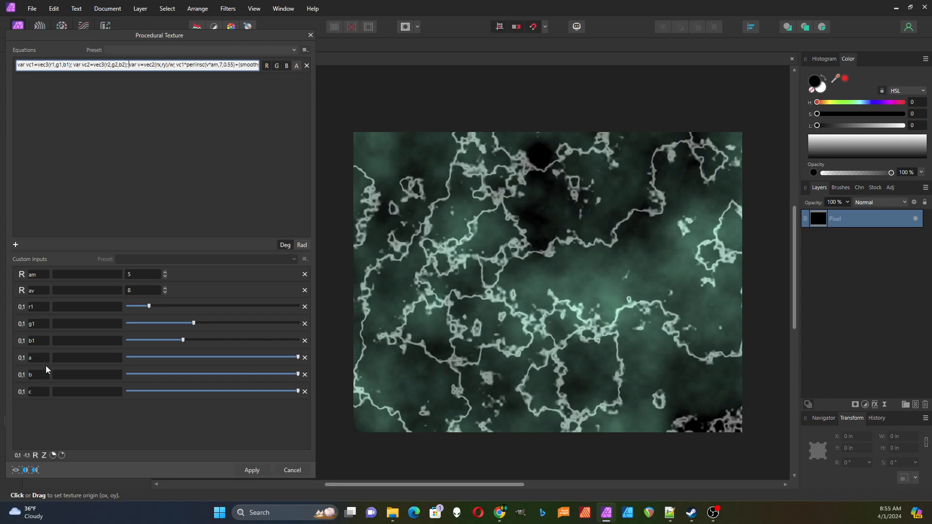
{"action": "double_click", "coordinate": [31, 357]}
{"action": "type", "text": "r2"}
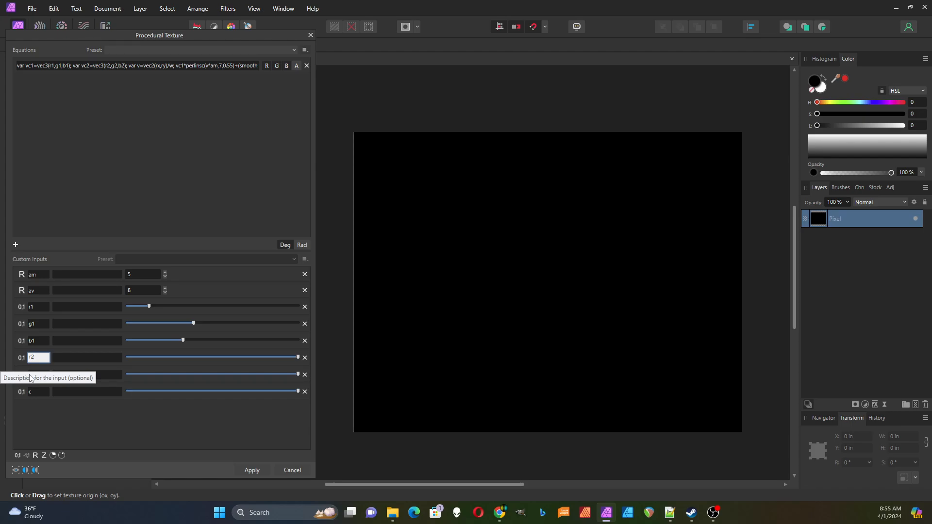
{"action": "double_click", "coordinate": [30, 374]}
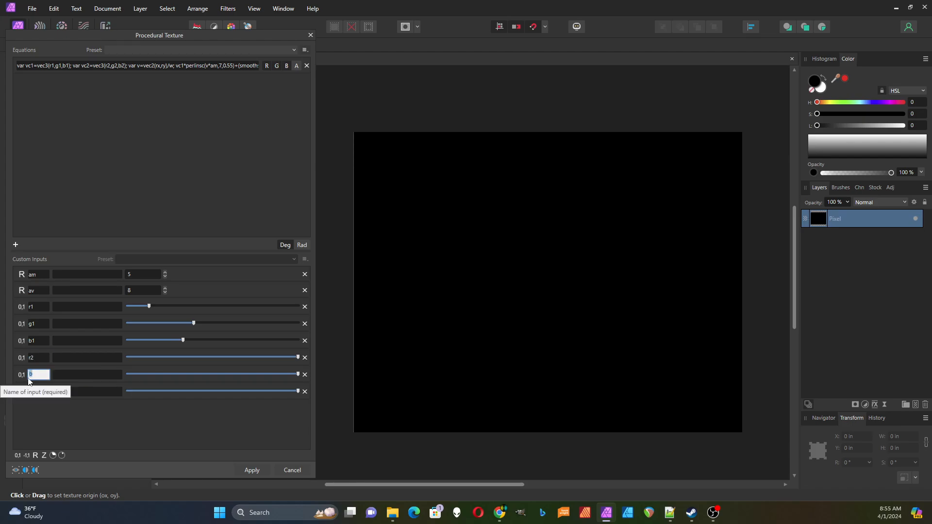
{"action": "type", "text": "g2"}
{"action": "key", "text": "Return"}
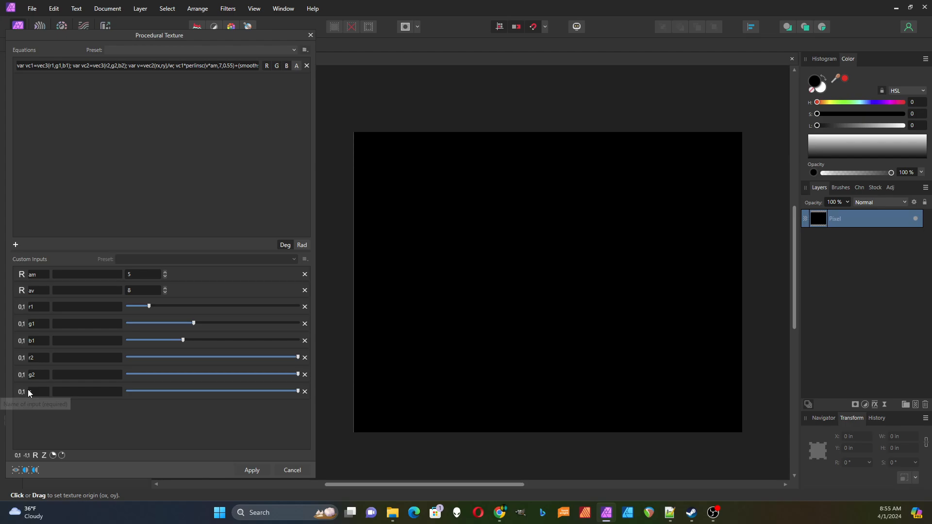
{"action": "double_click", "coordinate": [30, 391]}
{"action": "type", "text": "b2"}
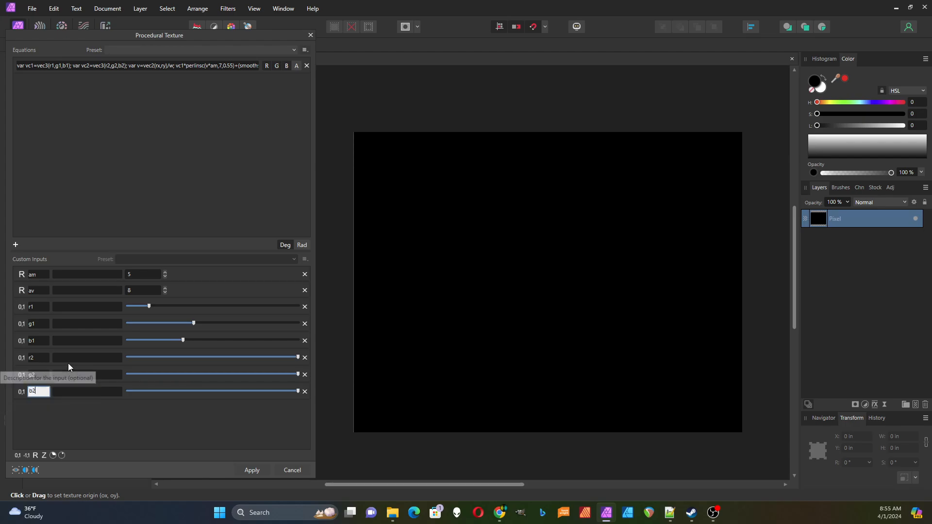
Step: Multiply the smoothstepsc term by the second color variable, entering vc2* before its opening parenthesis, and commit the equation
{"action": "left_click_drag", "start_coordinate": [173, 66], "coordinate": [266, 67]}
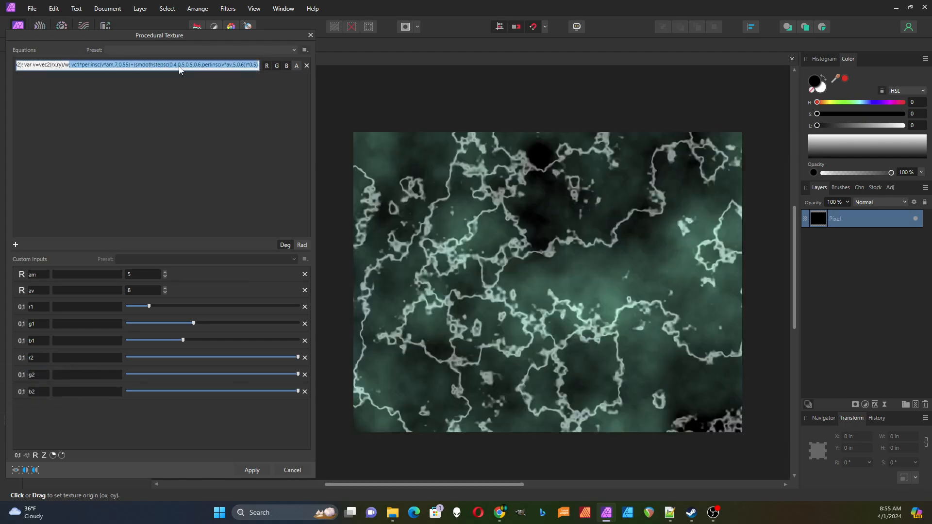
{"action": "left_click", "coordinate": [135, 70]}
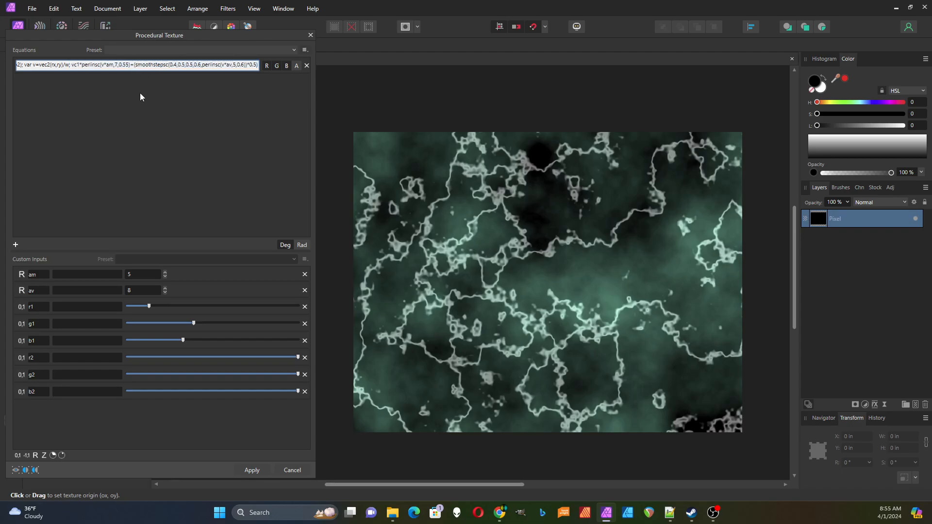
{"action": "type", "text": "vc2*"}
{"action": "key", "text": "Return"}
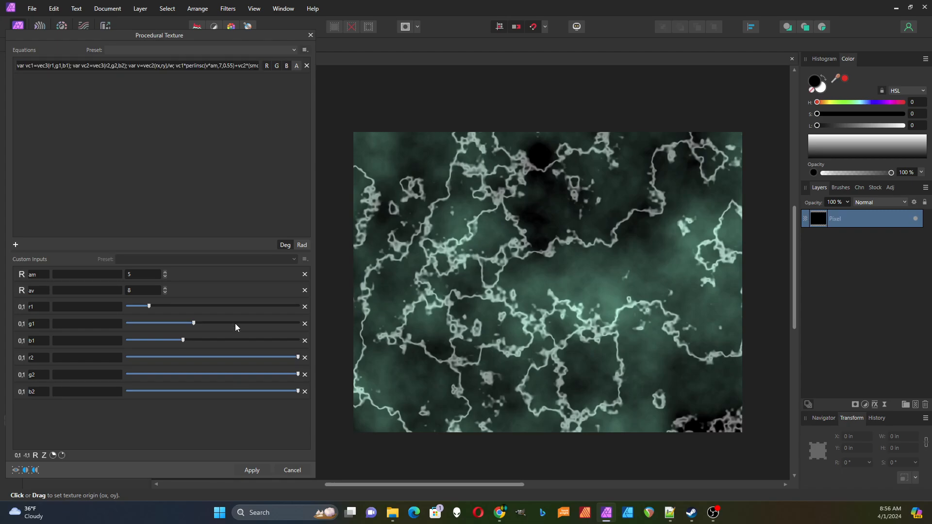
Step: Try different vein colors by varying r2, g2 and b2, ending with all three at about 0.9
{"action": "left_click_drag", "start_coordinate": [296, 358], "coordinate": [187, 357]}
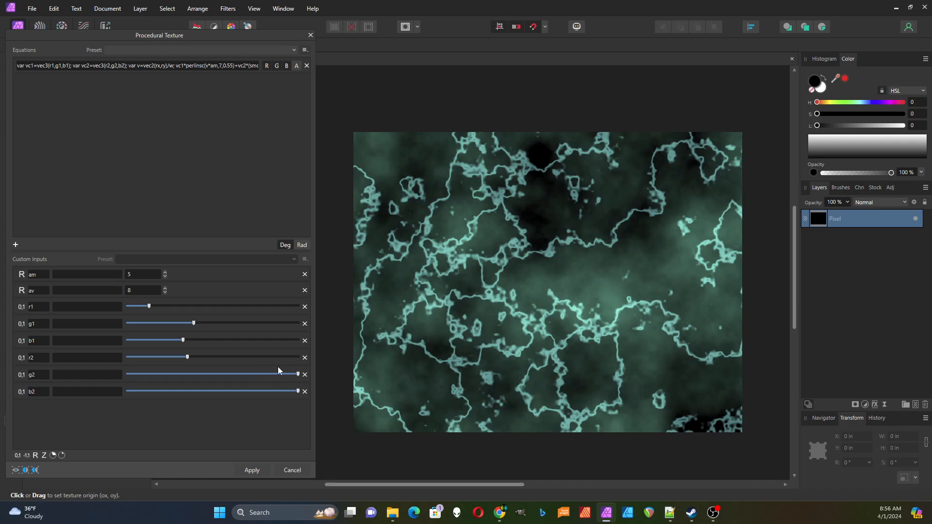
{"action": "left_click_drag", "start_coordinate": [300, 374], "coordinate": [161, 375]}
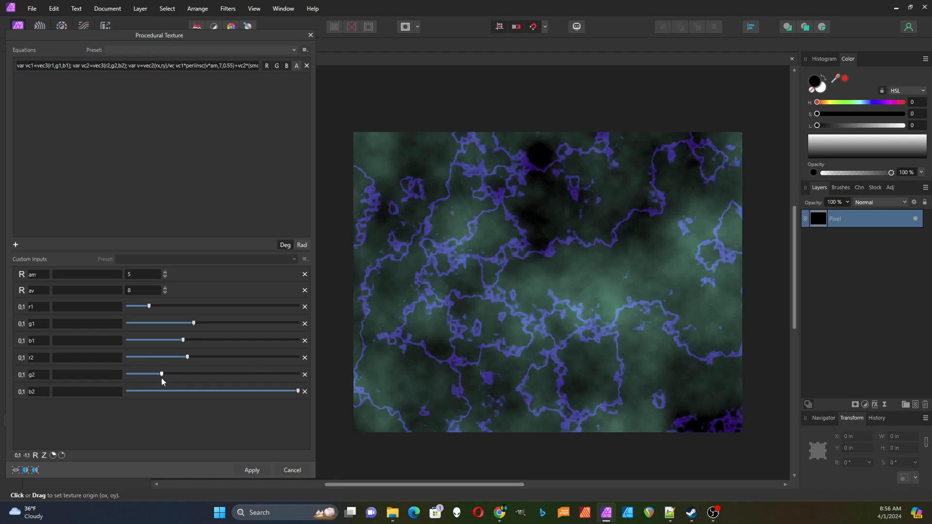
{"action": "mouse_move", "coordinate": [298, 391]}
{"action": "left_mouse_down"}
{"action": "mouse_move", "coordinate": [204, 391]}
{"action": "mouse_move", "coordinate": [285, 391]}
{"action": "left_mouse_up"}
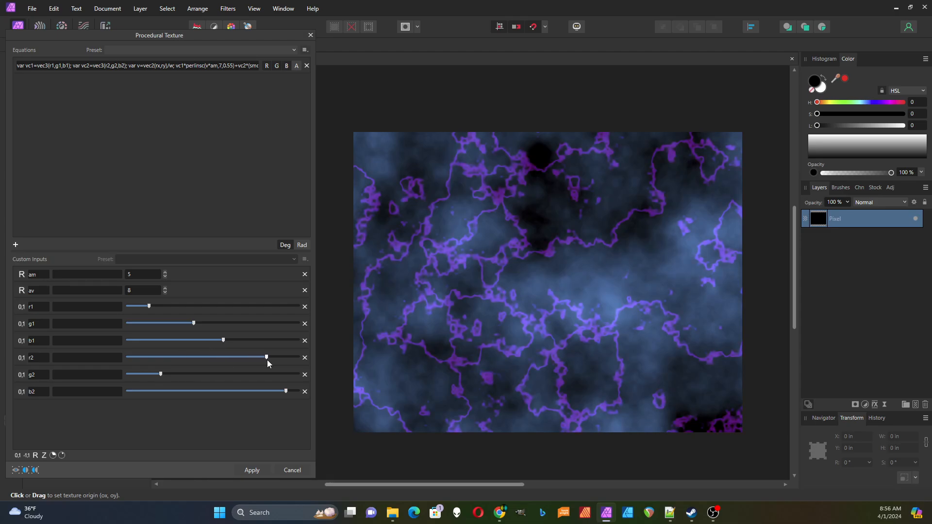
{"action": "left_click_drag", "start_coordinate": [266, 360], "coordinate": [307, 365]}
{"action": "left_click_drag", "start_coordinate": [161, 374], "coordinate": [281, 357]}
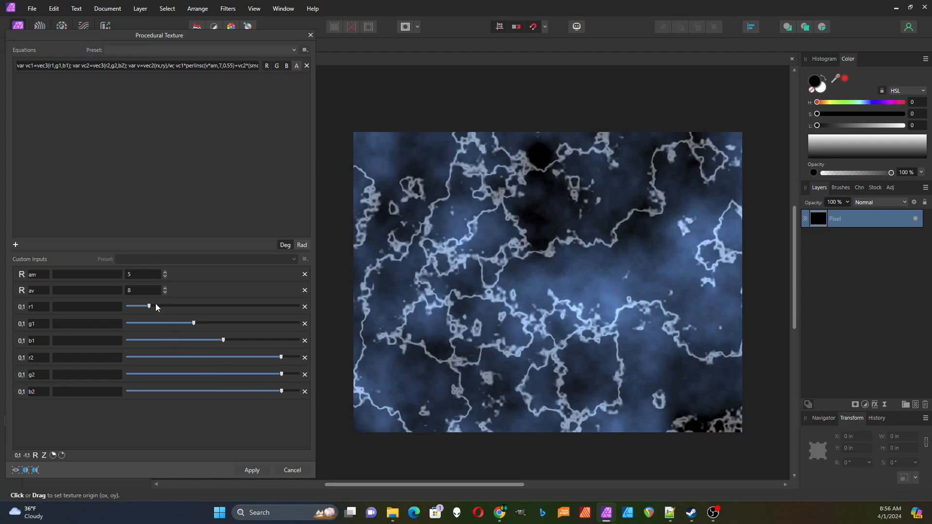
Step: Raise the r1, g1 and b1 inputs to their maximum and lower r2, g2 and b2 to about 0.2
{"action": "left_click_drag", "start_coordinate": [156, 306], "coordinate": [298, 323]}
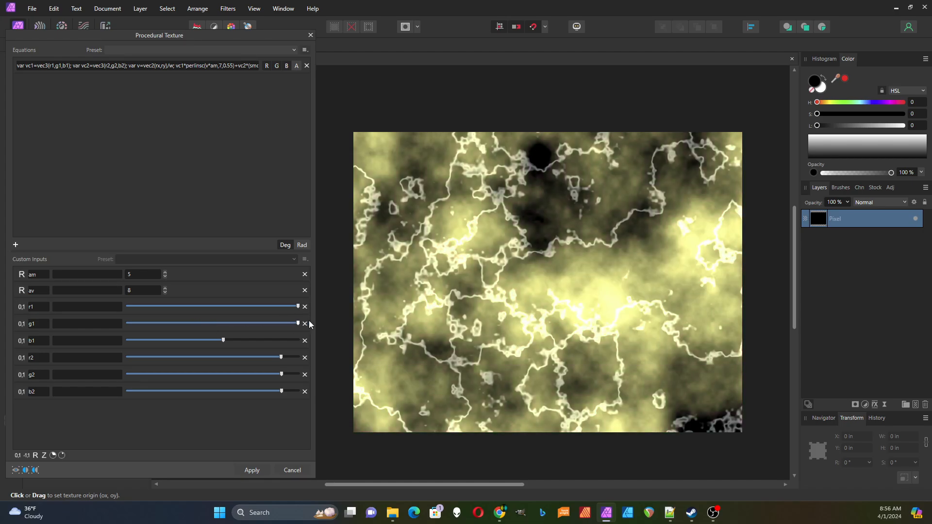
{"action": "left_click_drag", "start_coordinate": [224, 339], "coordinate": [330, 339]}
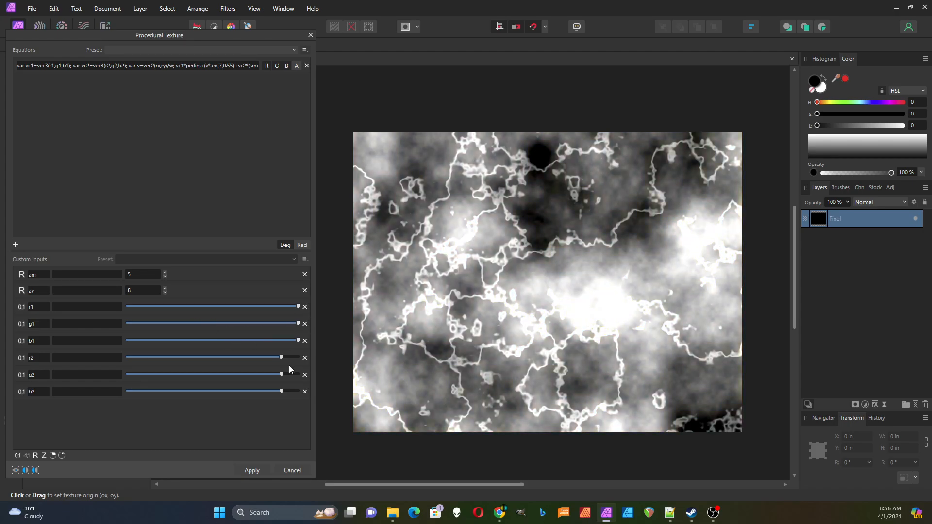
{"action": "left_click_drag", "start_coordinate": [281, 357], "coordinate": [160, 358]}
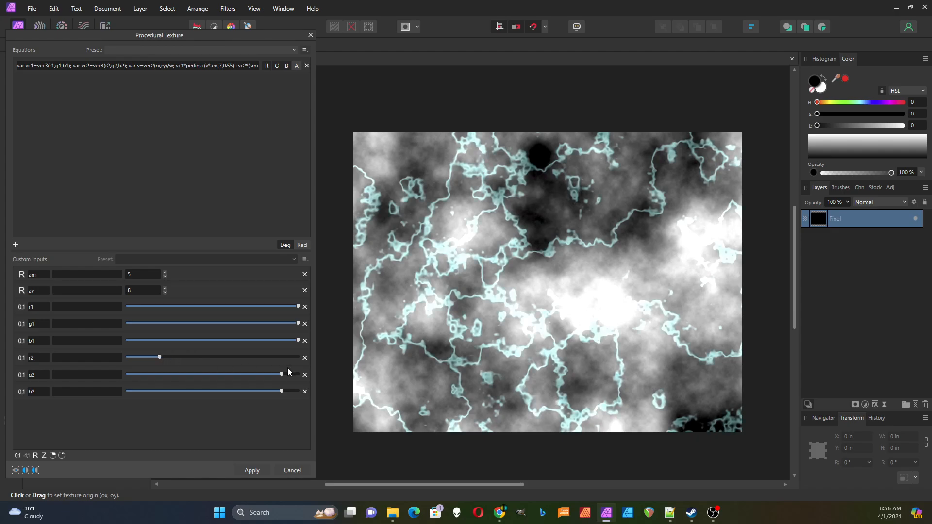
{"action": "left_click_drag", "start_coordinate": [283, 377], "coordinate": [163, 383]}
{"action": "left_click_drag", "start_coordinate": [282, 391], "coordinate": [162, 391]}
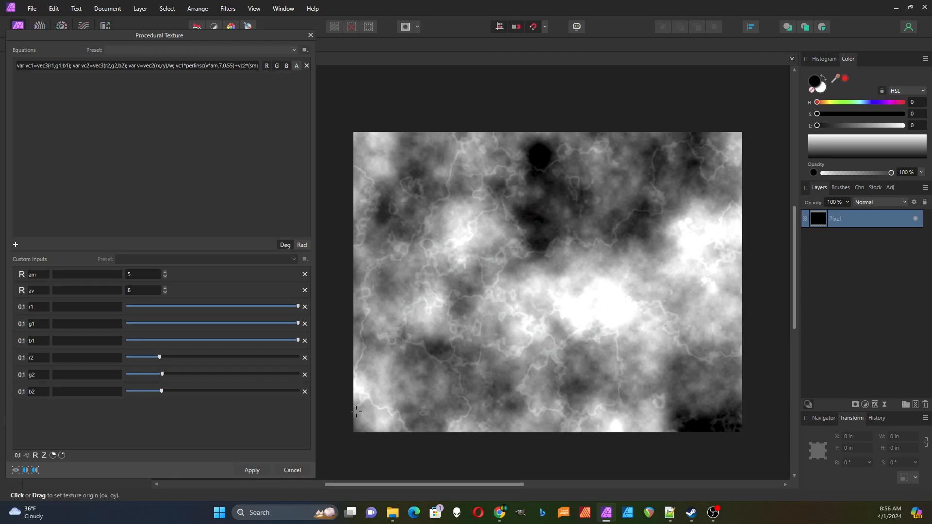
Step: Replace the plus sign before vc2 in the equation with a minus sign and commit the change
{"action": "left_click", "coordinate": [239, 66]}
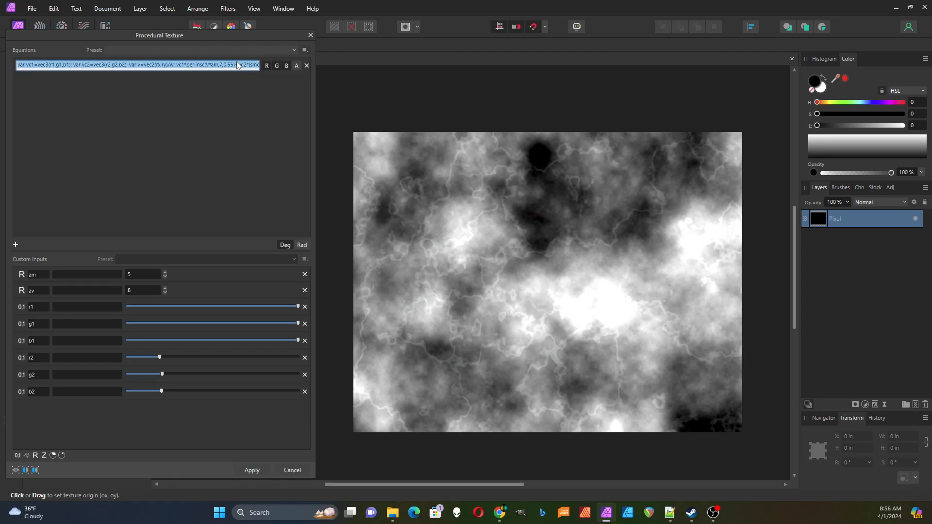
{"action": "left_click", "coordinate": [235, 65]}
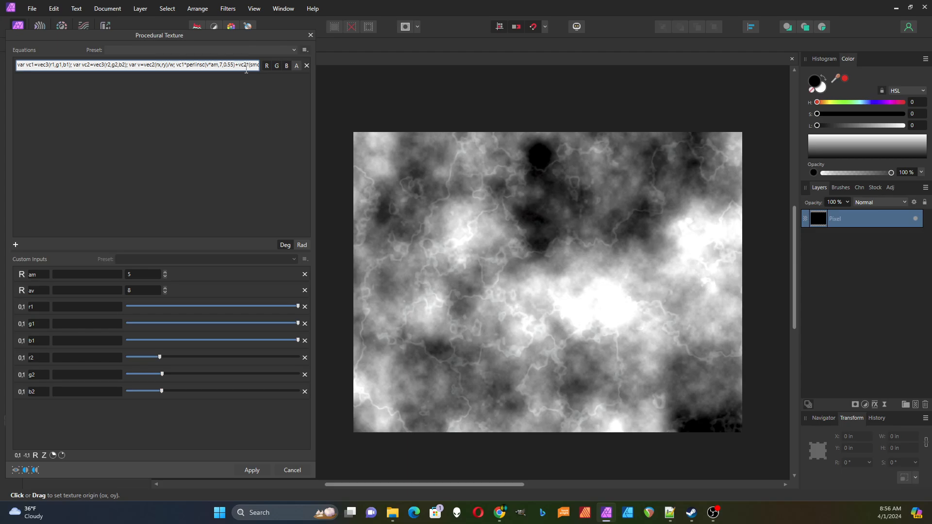
{"action": "left_click_drag", "start_coordinate": [238, 63], "coordinate": [237, 62]}
{"action": "type", "text": "-"}
{"action": "left_click", "coordinate": [242, 92]}
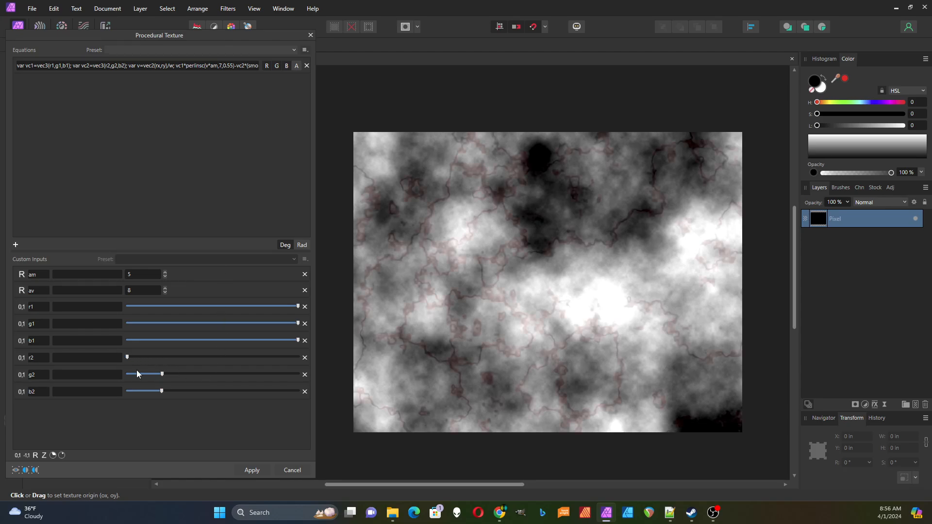
Step: Try different vein colors with the r2, g2 and b2 inputs, ending with all three at their maximum
{"action": "left_click_drag", "start_coordinate": [163, 374], "coordinate": [127, 375]}
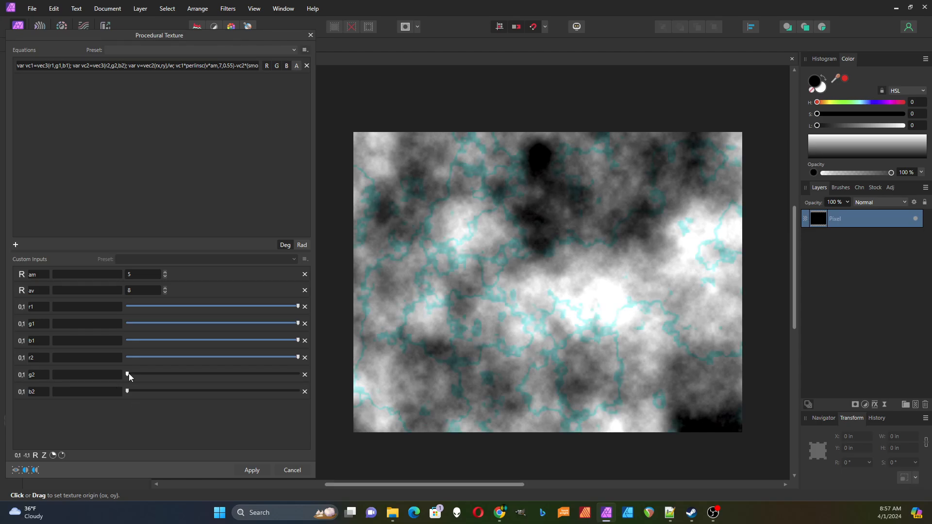
{"action": "left_click_drag", "start_coordinate": [129, 373], "coordinate": [298, 374]}
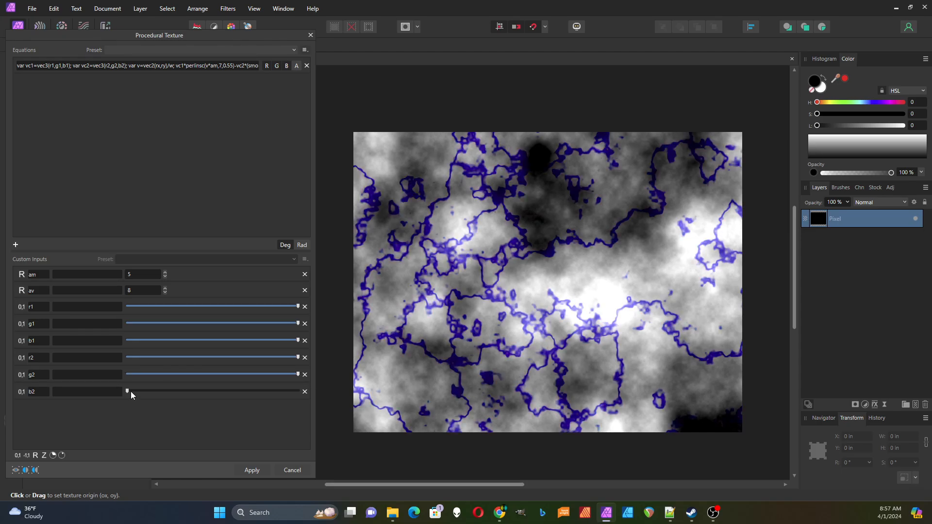
{"action": "left_click_drag", "start_coordinate": [128, 391], "coordinate": [329, 394]}
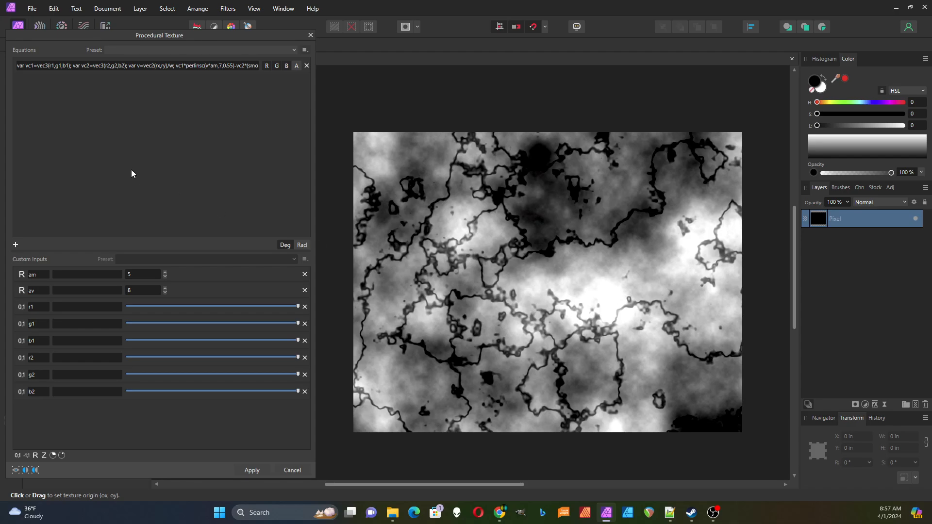
Step: Restore the plus sign before vc2 in the equation and add a custom input named i1 with a -1 to 1 range
{"action": "left_click", "coordinate": [236, 66]}
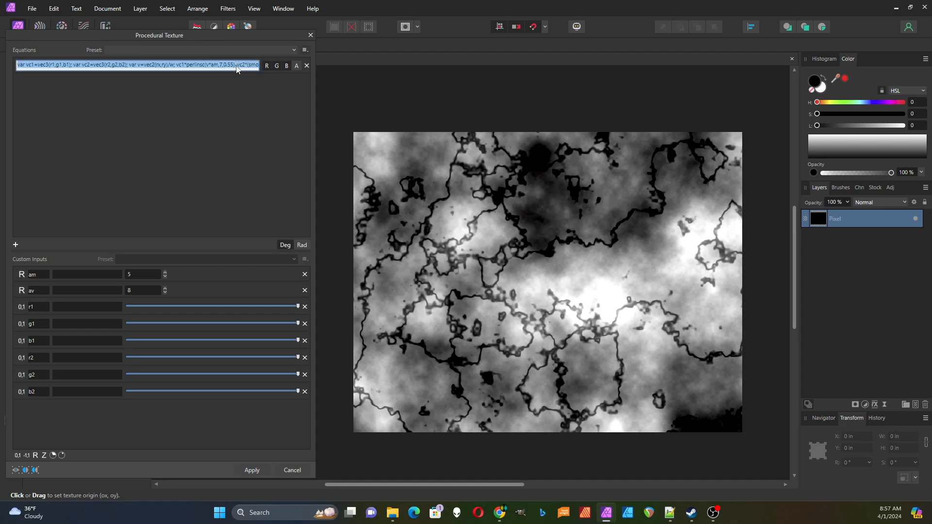
{"action": "left_click", "coordinate": [237, 65]}
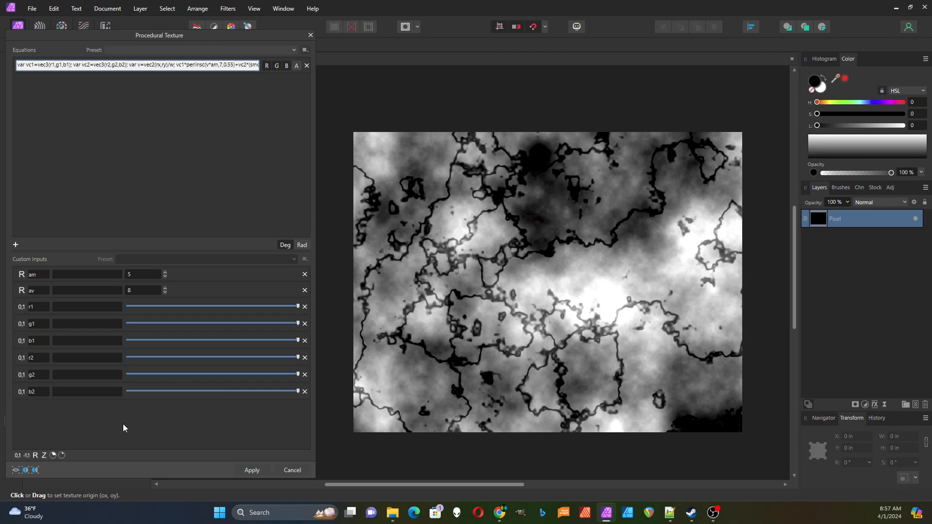
{"action": "left_click", "coordinate": [27, 457]}
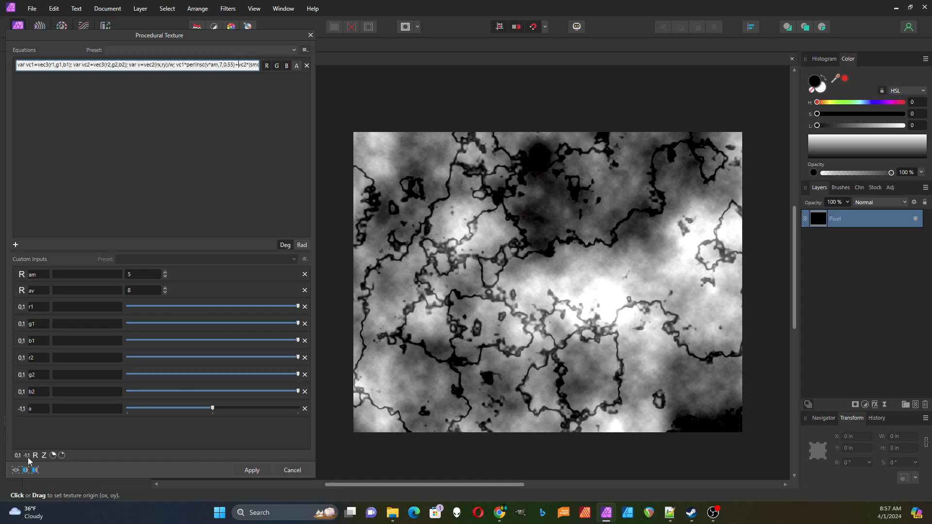
{"action": "left_click", "coordinate": [36, 408]}
{"action": "type", "text": "i1"}
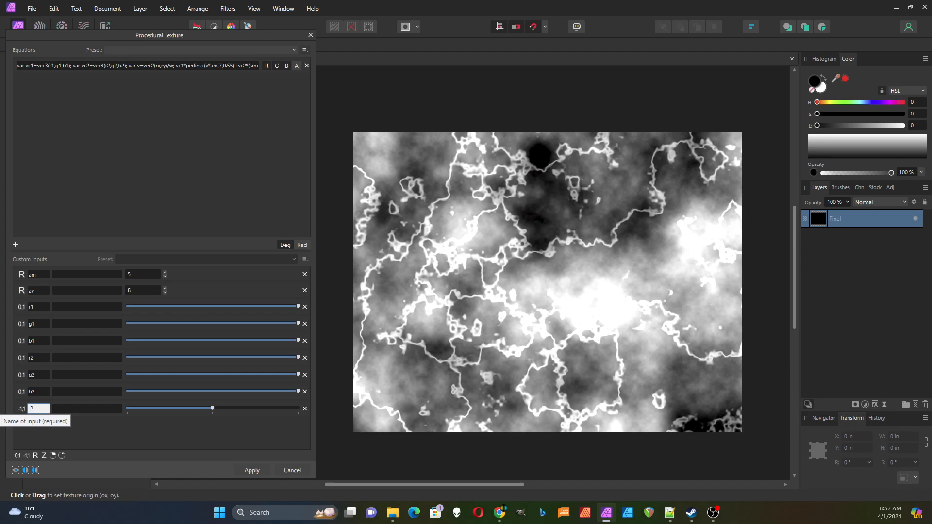
Step: Commit the i1 input name, insert i1* before vc2 in the equation, and nudge the i1 value slightly below zero
{"action": "left_click", "coordinate": [97, 426]}
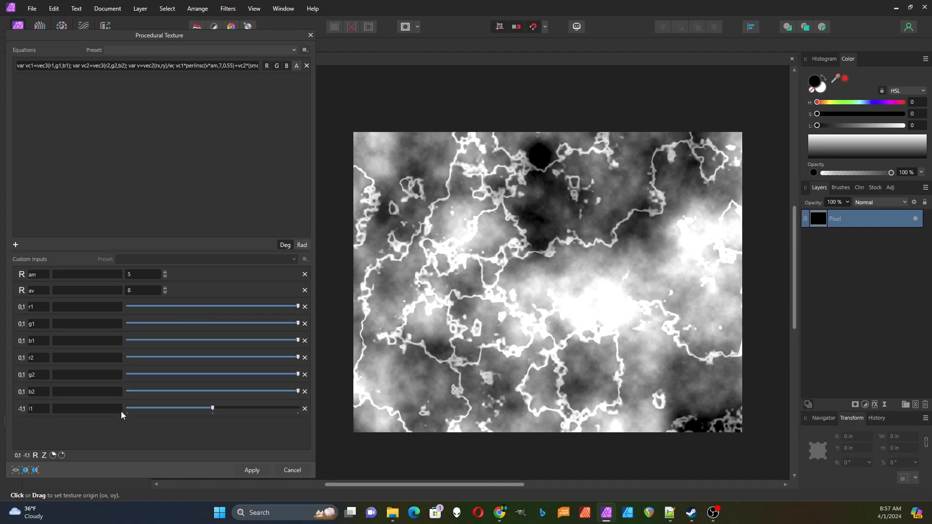
{"action": "left_click", "coordinate": [239, 65]}
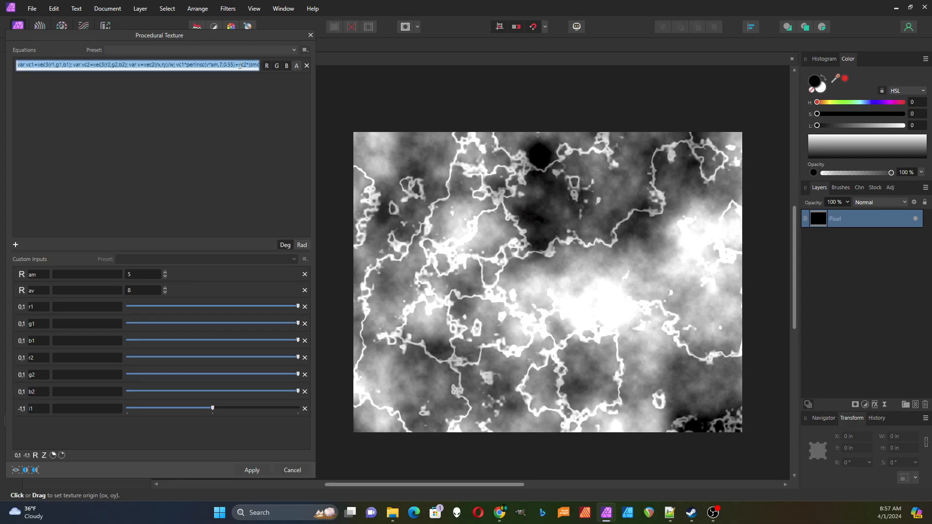
{"action": "left_click", "coordinate": [239, 65]}
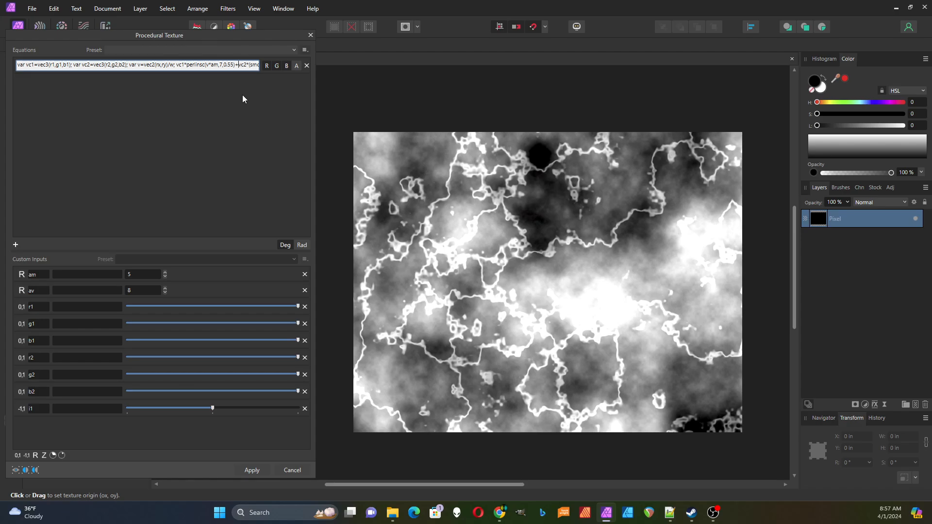
{"action": "type", "text": "i1*"}
{"action": "key", "text": "Return"}
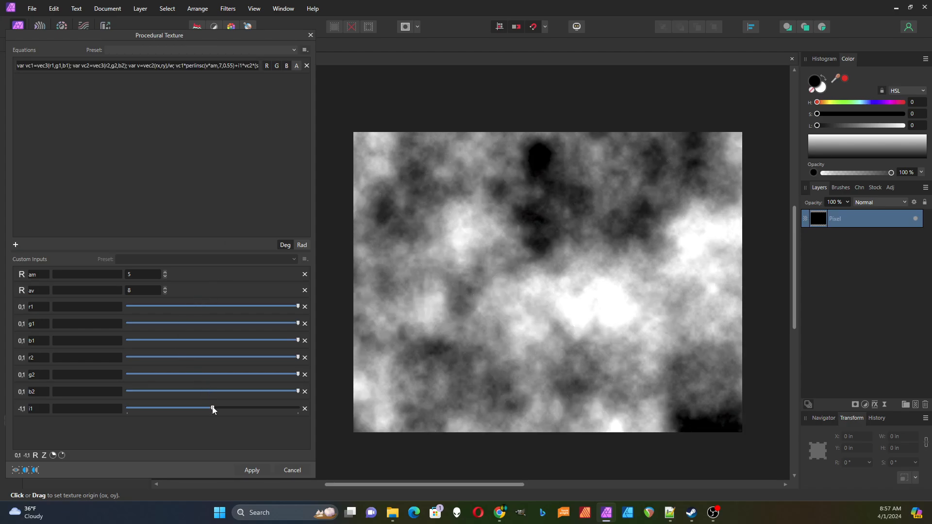
{"action": "mouse_move", "coordinate": [214, 406]}
{"action": "left_mouse_down"}
{"action": "mouse_move", "coordinate": [265, 412]}
{"action": "mouse_move", "coordinate": [160, 409]}
{"action": "mouse_move", "coordinate": [211, 409]}
{"action": "left_mouse_up"}
Step: Remove the *0.5 factor and the outer parentheses around the smoothstepsc term in the equation, and lower i1 to a clearly negative value
{"action": "left_click", "coordinate": [239, 63]}
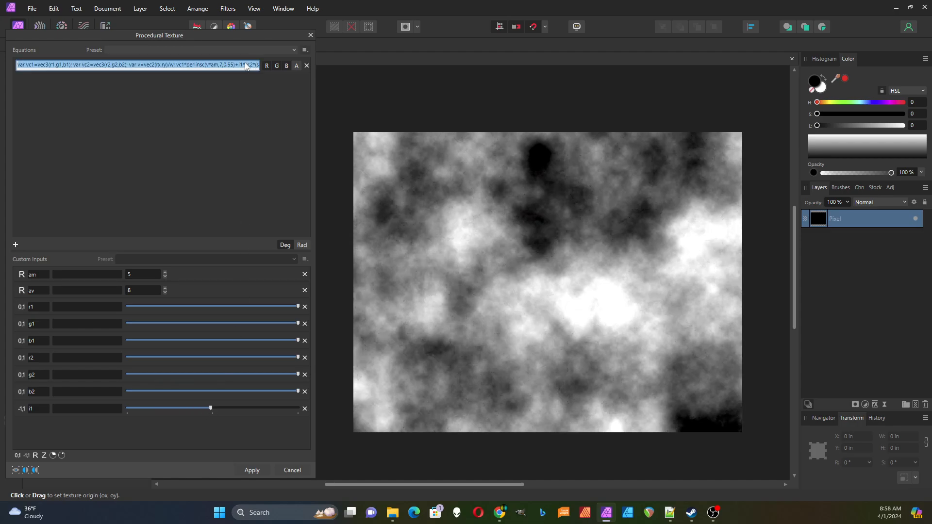
{"action": "left_click", "coordinate": [236, 65]}
{"action": "left_click_drag", "start_coordinate": [237, 65], "coordinate": [287, 69]}
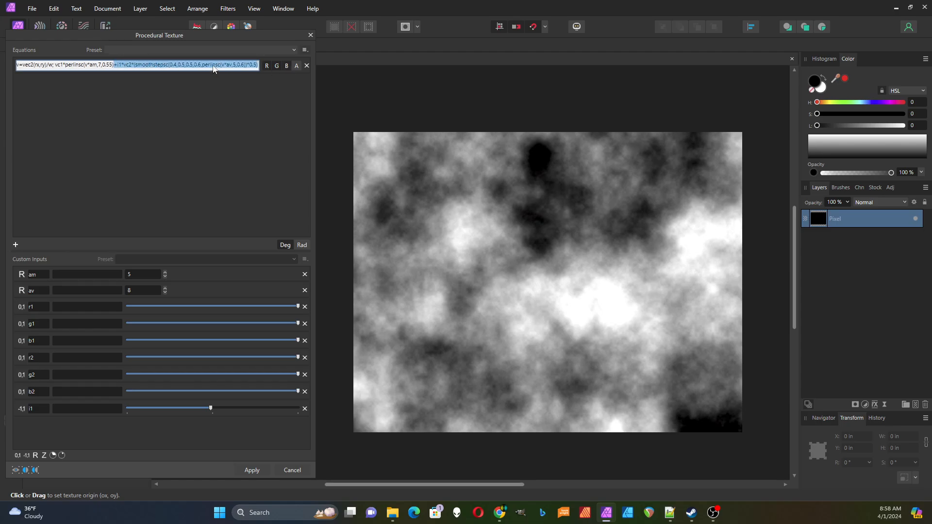
{"action": "left_click", "coordinate": [256, 65]}
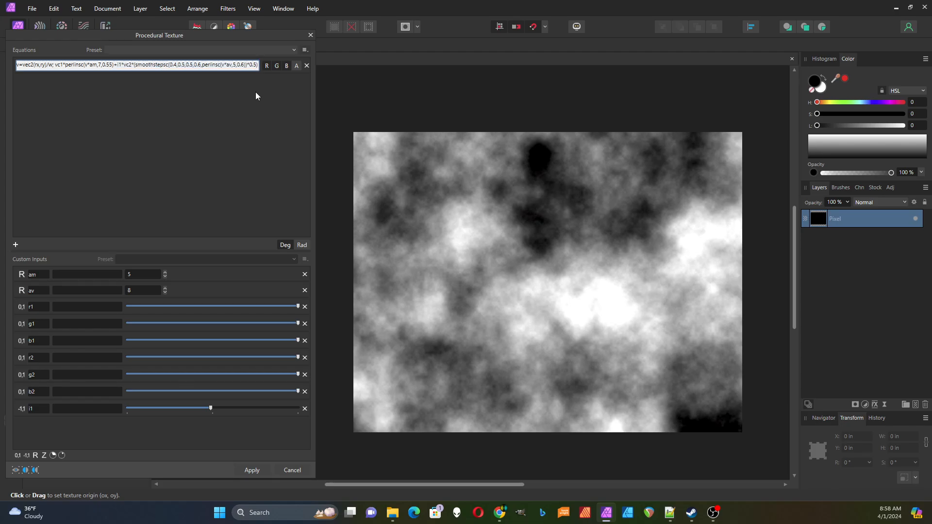
{"action": "key", "text": "BackSpace"}
{"action": "key", "text": "BackSpace"}
{"action": "key", "text": "BackSpace"}
{"action": "key", "text": "BackSpace"}
{"action": "key", "text": "BackSpace"}
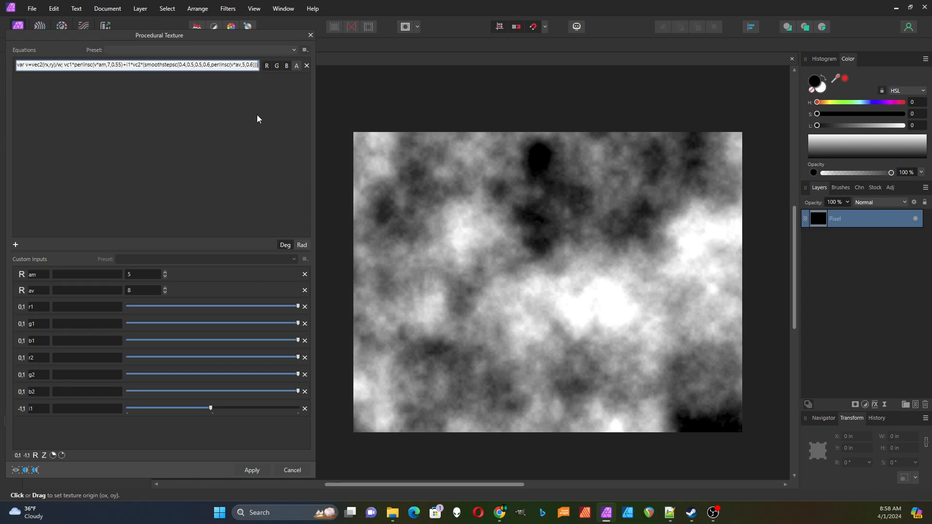
{"action": "key", "text": "BackSpace"}
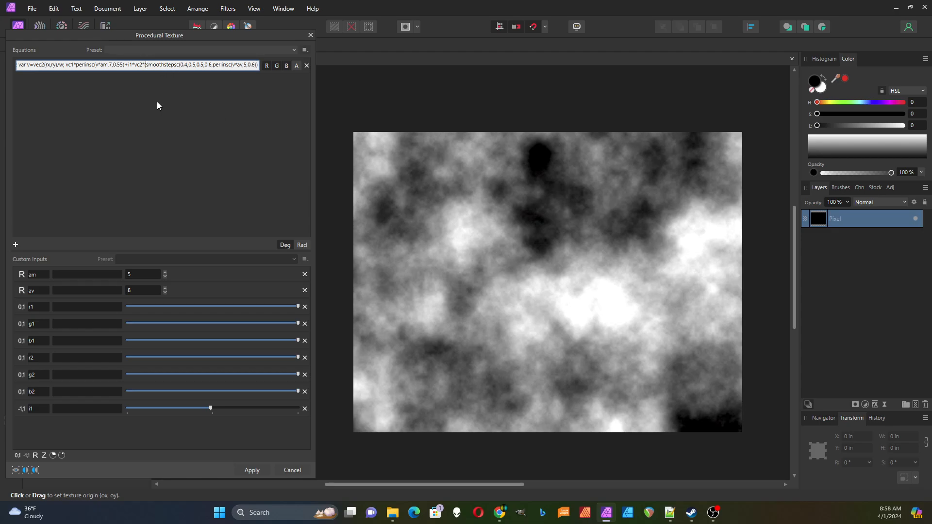
{"action": "key", "text": "BackSpace"}
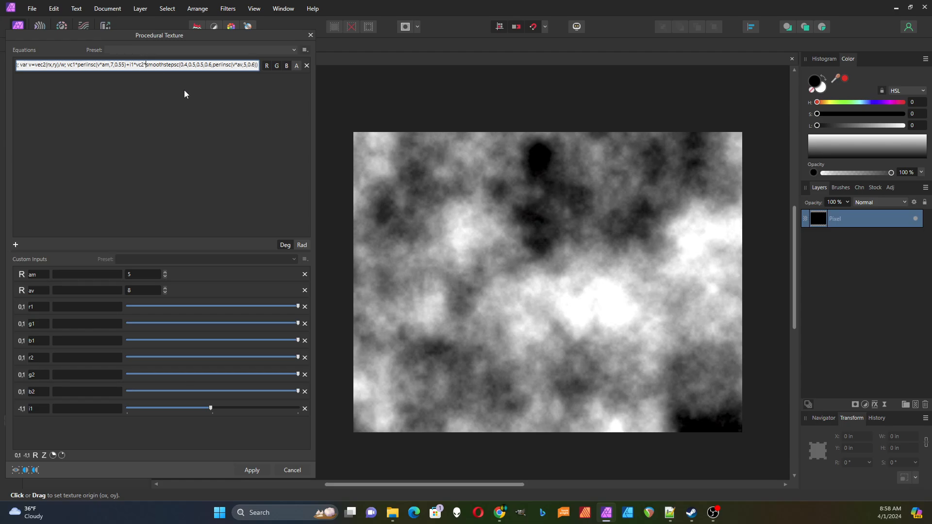
{"action": "left_click", "coordinate": [155, 133]}
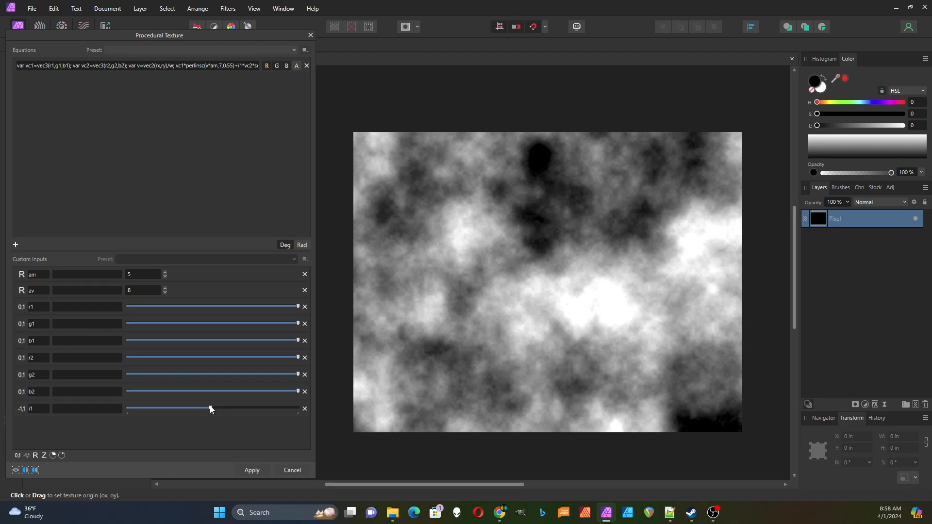
{"action": "left_click_drag", "start_coordinate": [212, 409], "coordinate": [180, 423]}
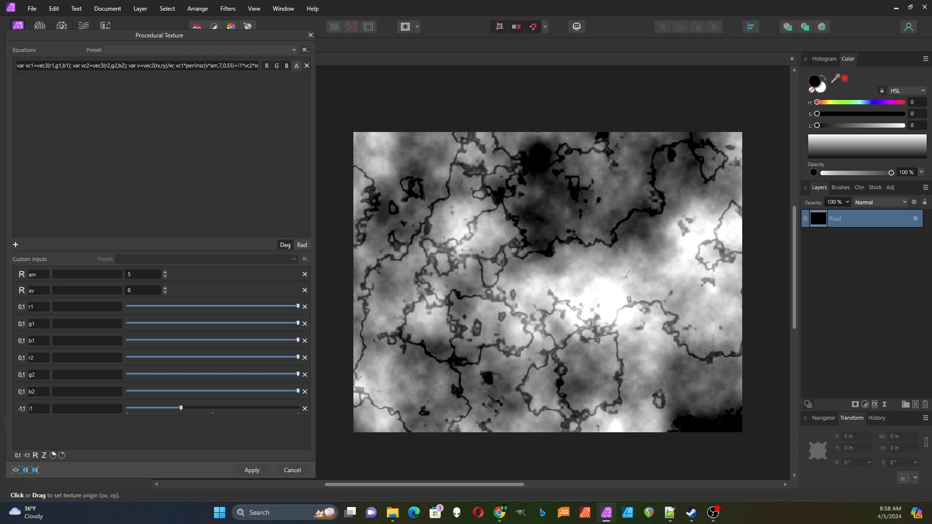
{"action": "key", "text": "alt+Tab"}
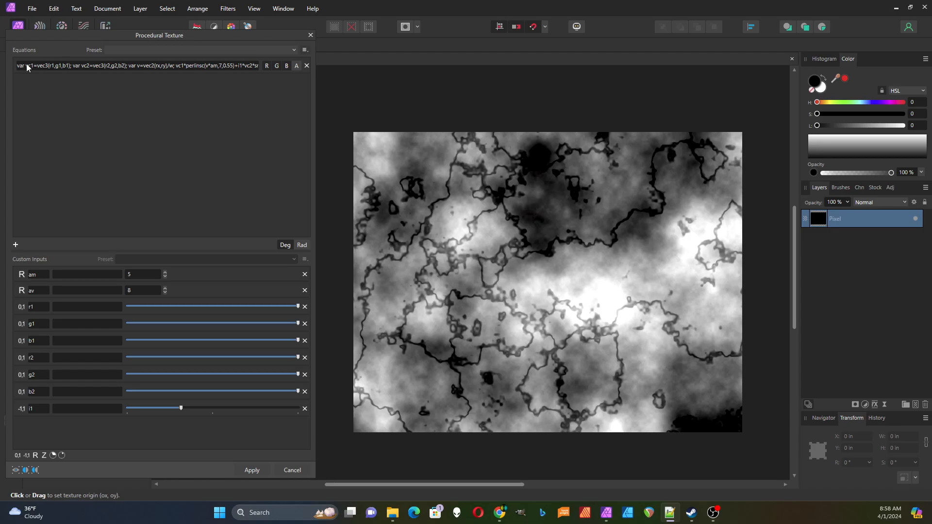
Step: Insert var vc3=vec3(r3,g3,b3); after the vc2 declaration in the equation, and add 0 to 1 inputs r3, g3 and b3
{"action": "left_click", "coordinate": [138, 67]}
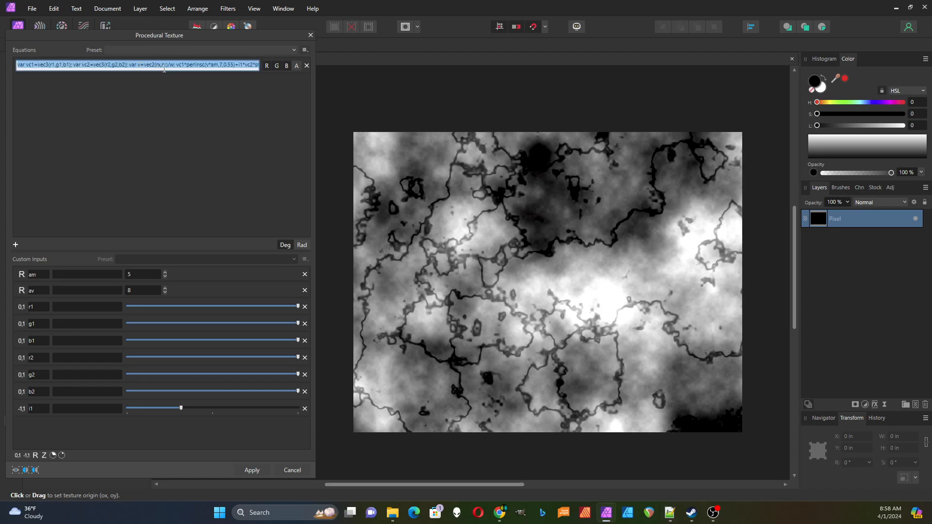
{"action": "left_click", "coordinate": [131, 65]}
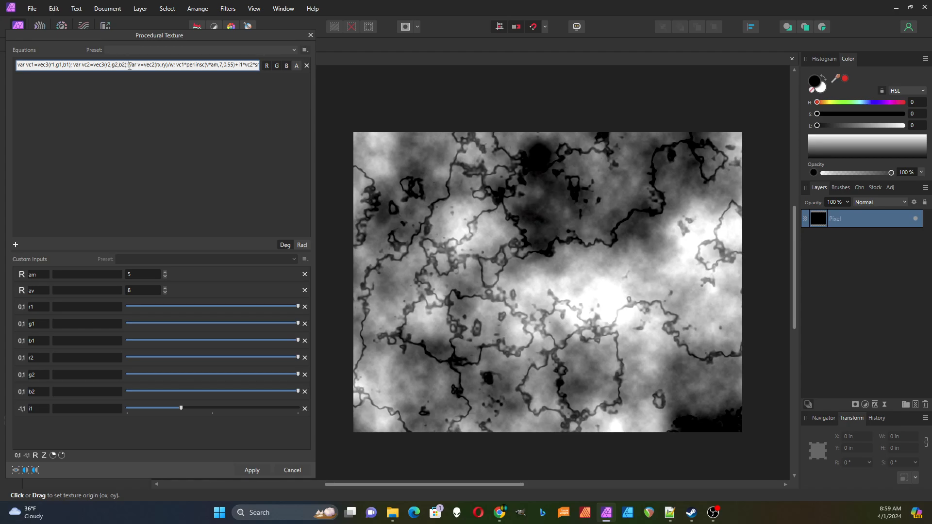
{"action": "type", "text": "var vc3=vec3(r3,g3,b3);"}
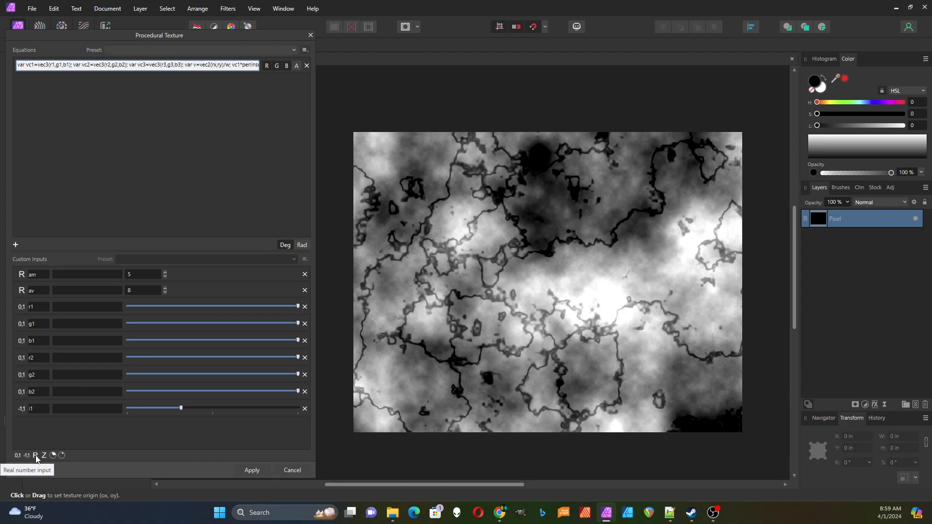
Step: Replace the octave value 7 in the first perlinsc call with o1 and the 5 in the second with o2
{"action": "left_click_drag", "start_coordinate": [78, 65], "coordinate": [125, 65]}
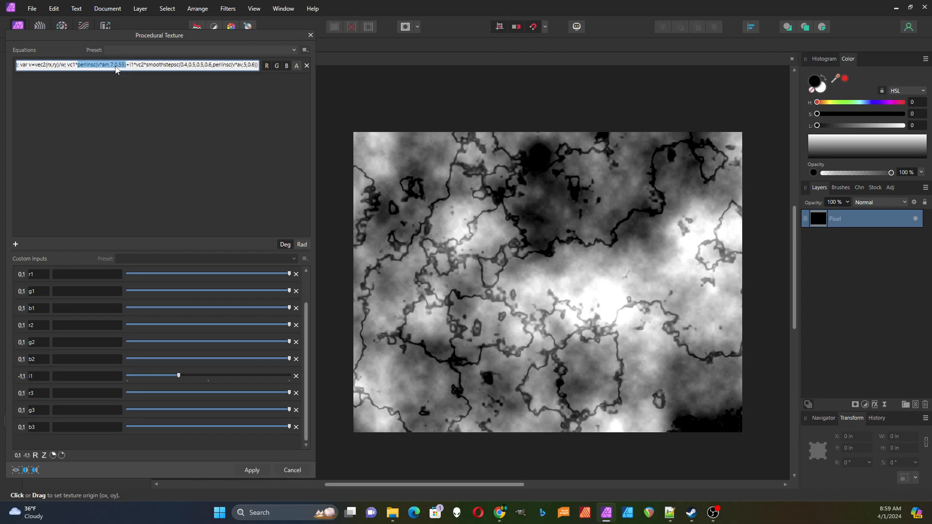
{"action": "left_click", "coordinate": [111, 65]}
{"action": "key", "text": "BackSpace"}
{"action": "type", "text": "o1"}
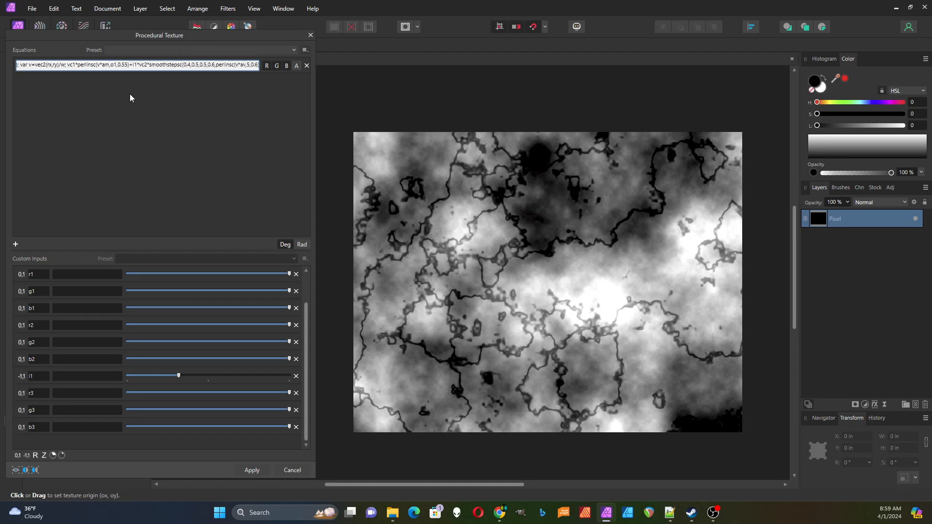
{"action": "double_click", "coordinate": [248, 65]}
{"action": "type", "text": "o2"}
{"action": "left_click", "coordinate": [125, 144]}
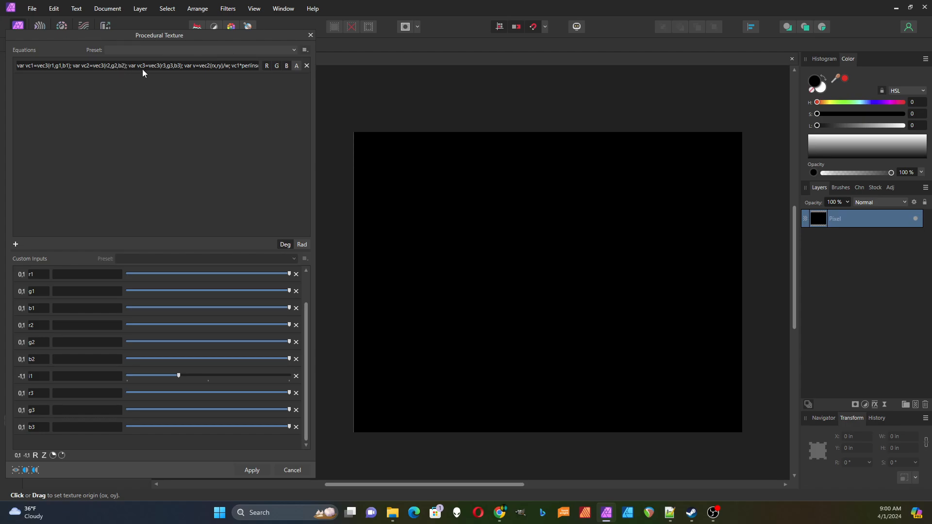
Step: Rename the octave variables in the equation from o1 to om and from o2 to ov
{"action": "left_click", "coordinate": [204, 67]}
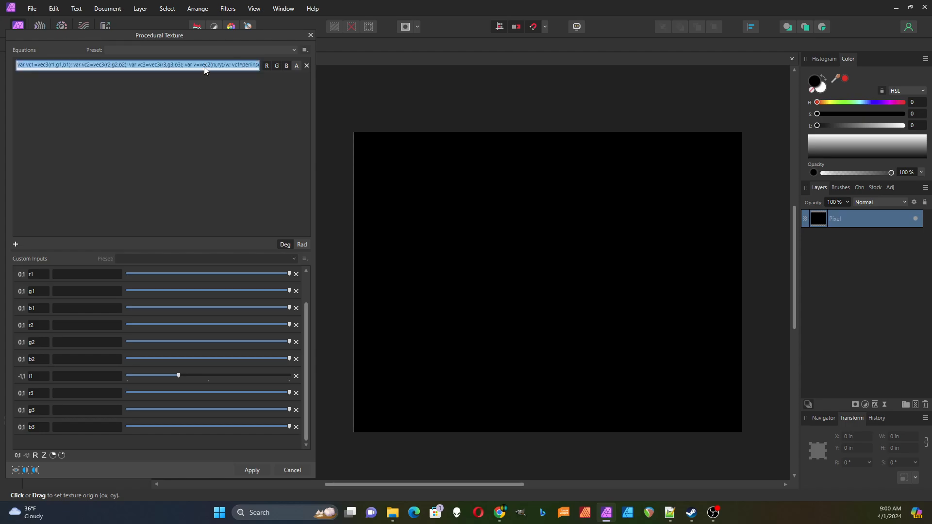
{"action": "left_click", "coordinate": [214, 63]}
{"action": "left_click_drag", "start_coordinate": [214, 63], "coordinate": [265, 67]}
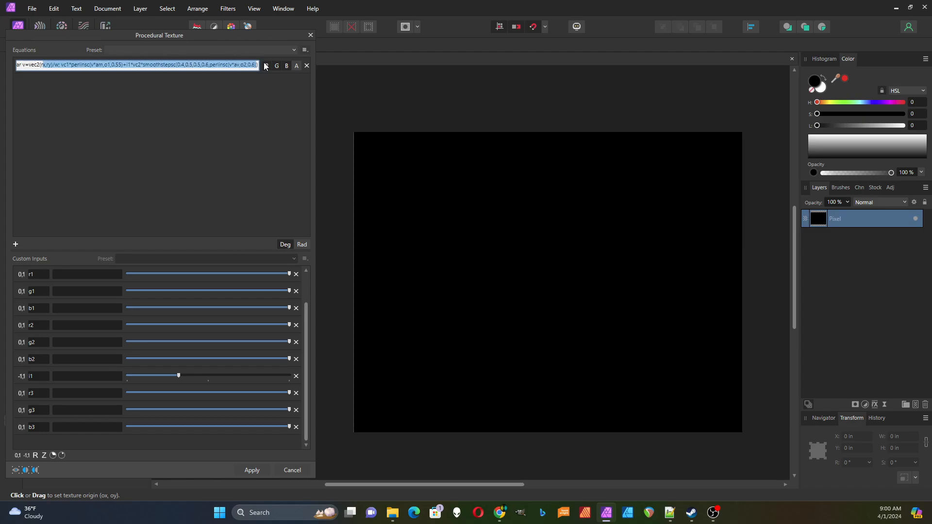
{"action": "left_click", "coordinate": [110, 64]}
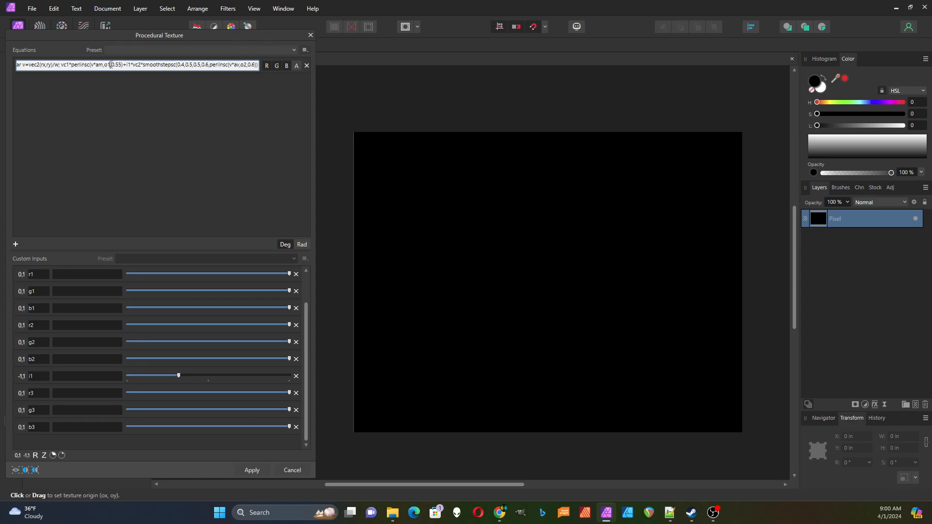
{"action": "key", "text": "BackSpace"}
{"action": "type", "text": "m"}
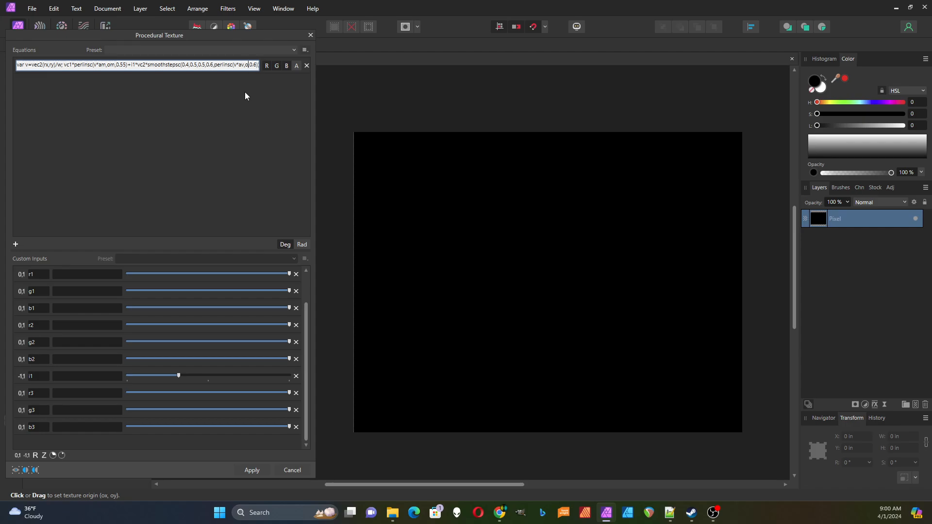
{"action": "left_click", "coordinate": [132, 167]}
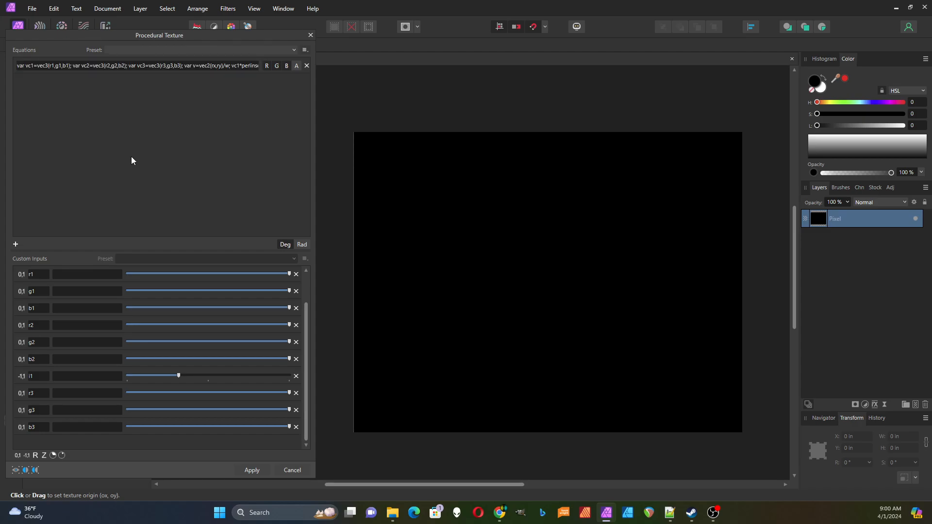
Step: Add two real number custom inputs, name the first one om and set it to 5
{"action": "left_click", "coordinate": [35, 456]}
{"action": "left_click", "coordinate": [36, 456]}
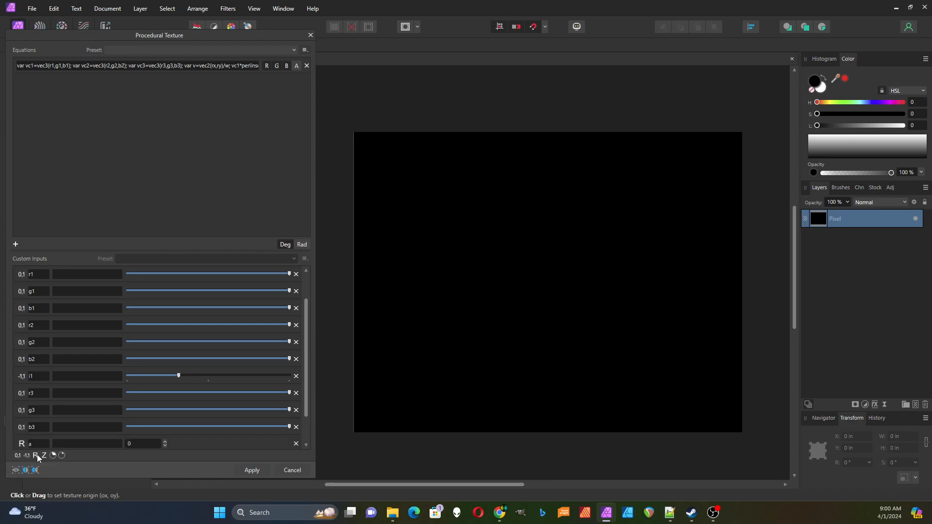
{"action": "scroll", "coordinate": [150, 326], "scroll_direction": "down", "scroll_amount": 1}
{"action": "left_click", "coordinate": [30, 412]}
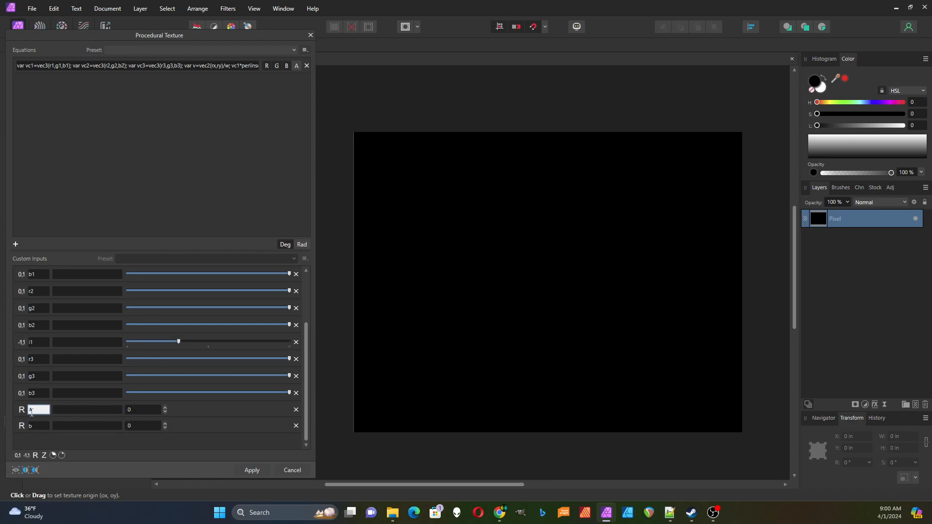
{"action": "type", "text": "com"}
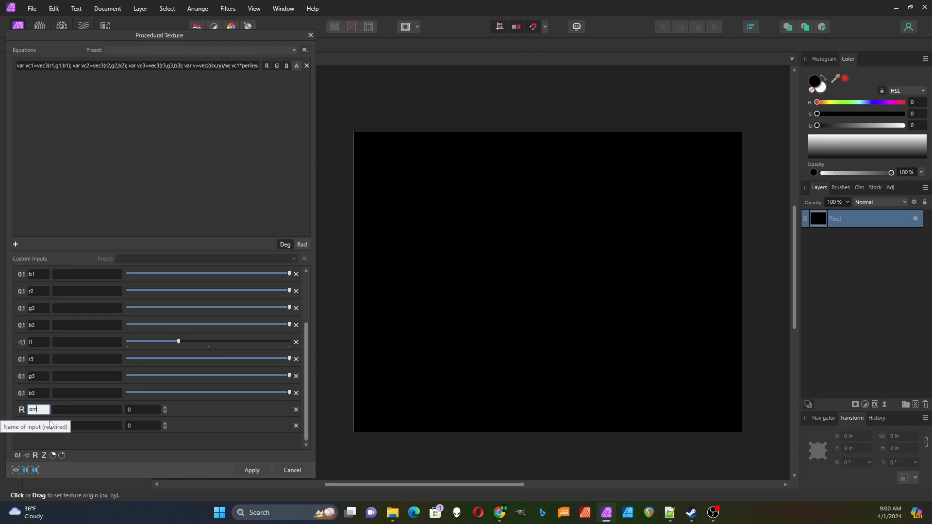
{"action": "left_click", "coordinate": [132, 409]}
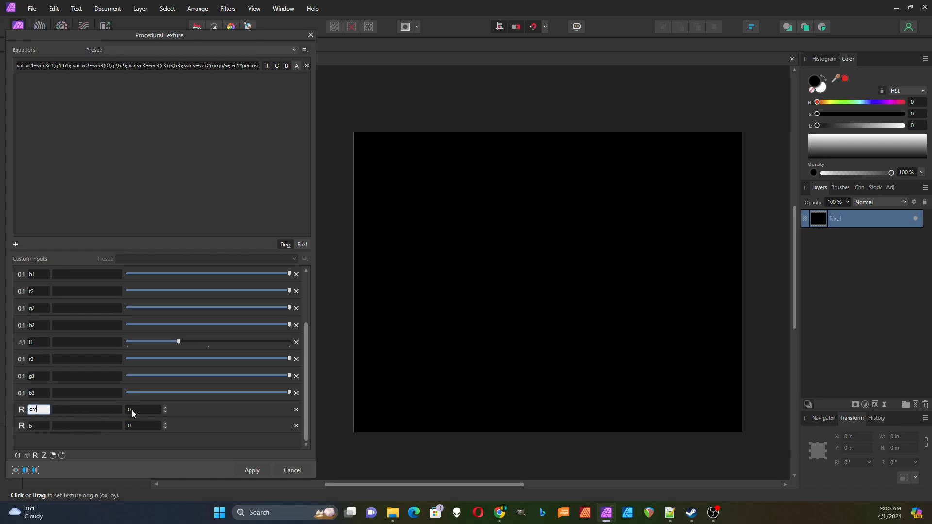
{"action": "left_click", "coordinate": [167, 407]}
Step: Name the second new real number input ov and raise its value to 5
{"action": "left_click", "coordinate": [33, 425]}
{"action": "type", "text": "c"}
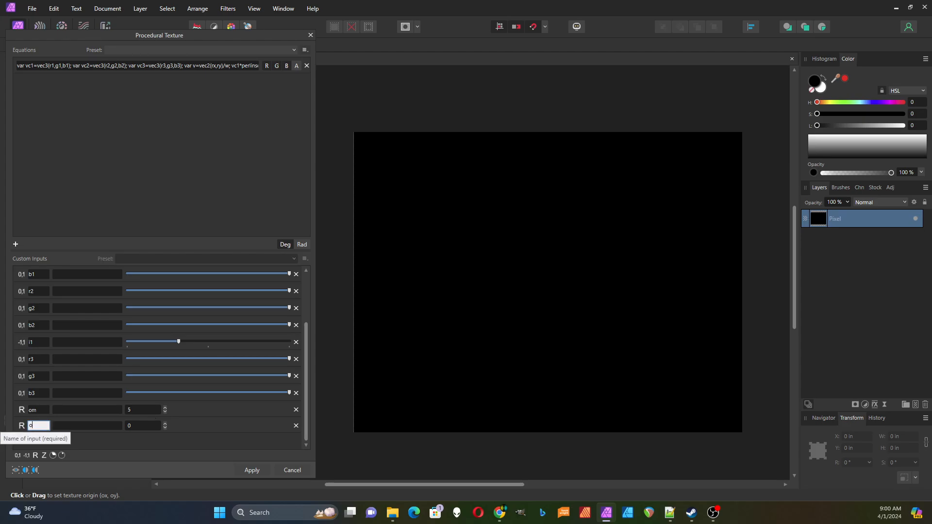
{"action": "type", "text": "n"}
{"action": "key", "text": "BackSpace"}
{"action": "type", "text": "v"}
{"action": "left_click", "coordinate": [165, 423]}
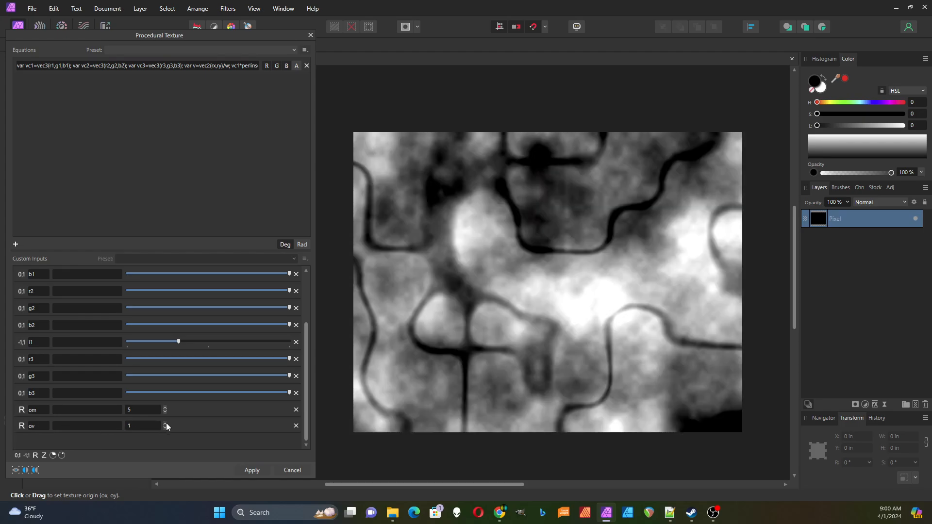
{"action": "left_click", "coordinate": [165, 424]}
{"action": "left_click", "coordinate": [165, 423]}
{"action": "left_click", "coordinate": [165, 423]}
{"action": "left_click", "coordinate": [165, 424]}
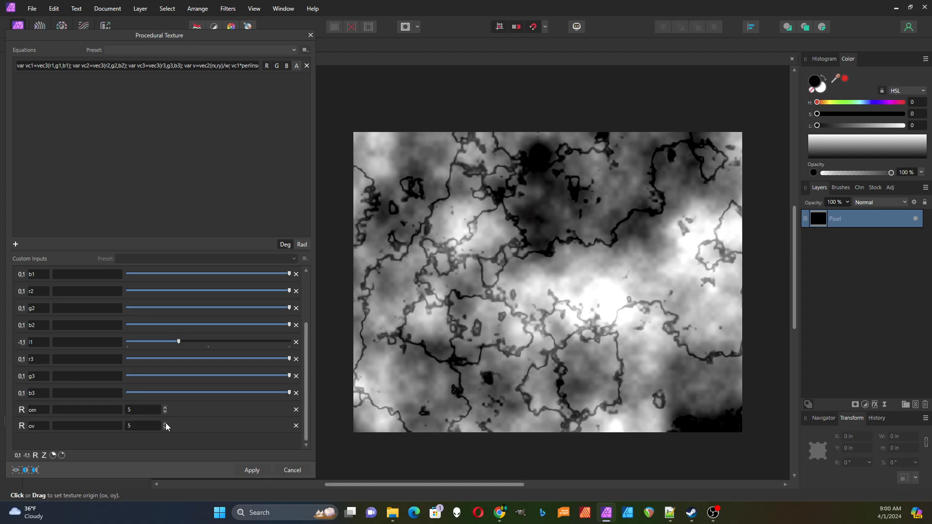
Step: Lower ov to 4, then try om down to 2 and return it to 5
{"action": "left_click", "coordinate": [165, 427]}
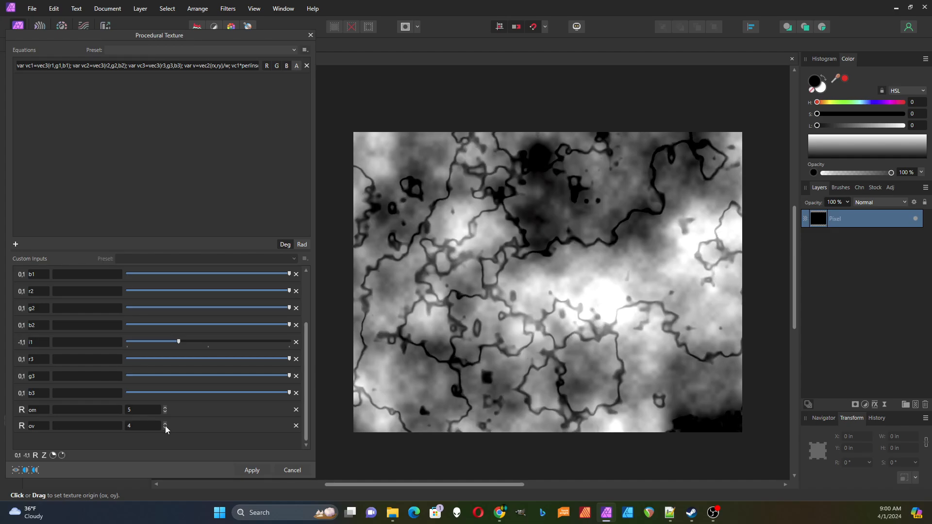
{"action": "left_click", "coordinate": [165, 413]}
{"action": "left_click", "coordinate": [165, 413]}
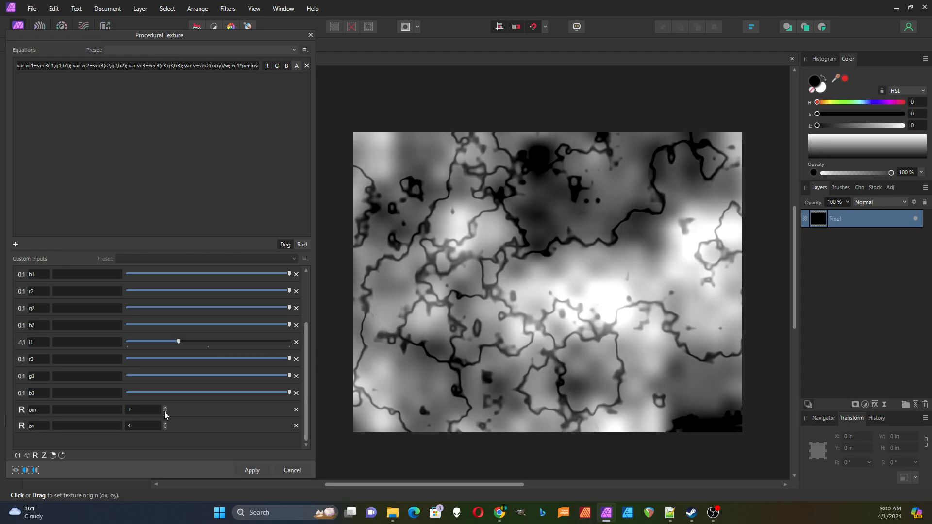
{"action": "left_click", "coordinate": [165, 413]}
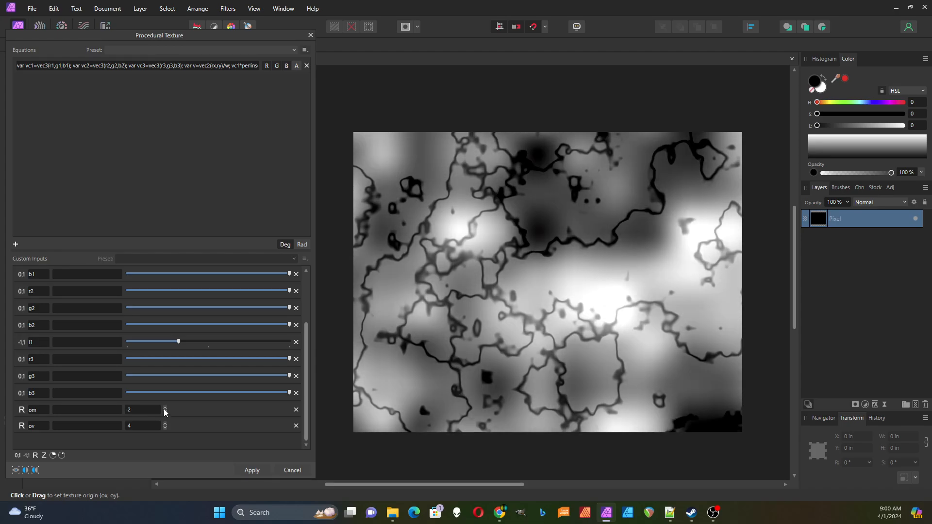
{"action": "left_click", "coordinate": [165, 408]}
{"action": "left_click", "coordinate": [165, 409]}
{"action": "left_click", "coordinate": [165, 408]}
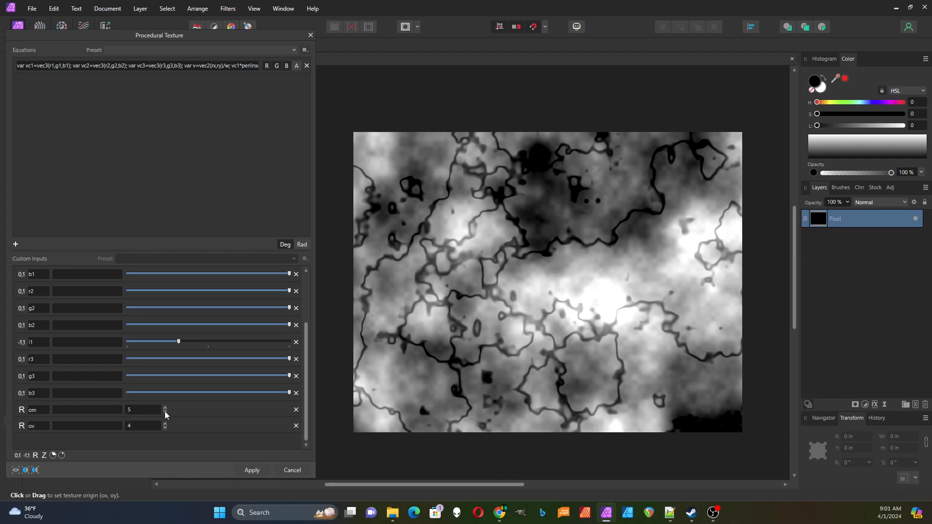
Step: Add a 0-to-1 range custom input for the base noise's 0.55 parameter and name it sm
{"action": "left_click", "coordinate": [211, 69]}
{"action": "left_click_drag", "start_coordinate": [207, 65], "coordinate": [266, 71]}
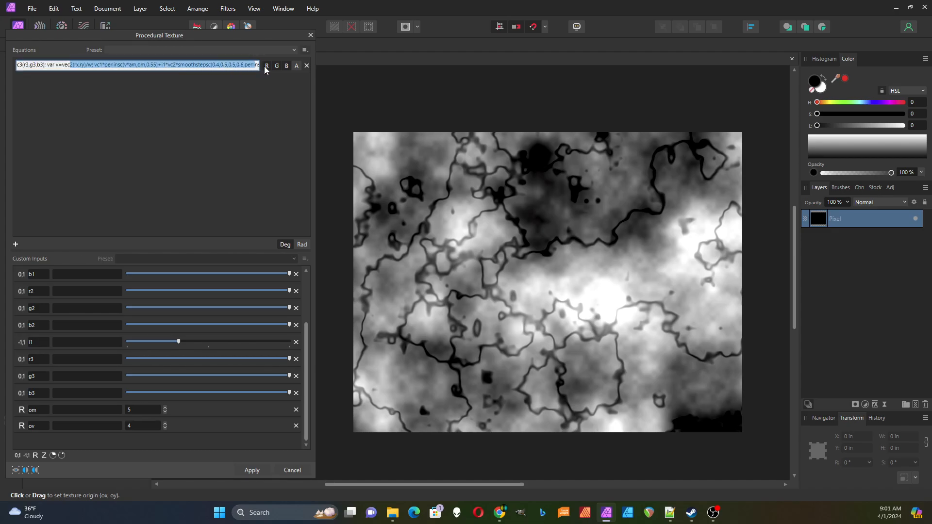
{"action": "left_click", "coordinate": [148, 66]}
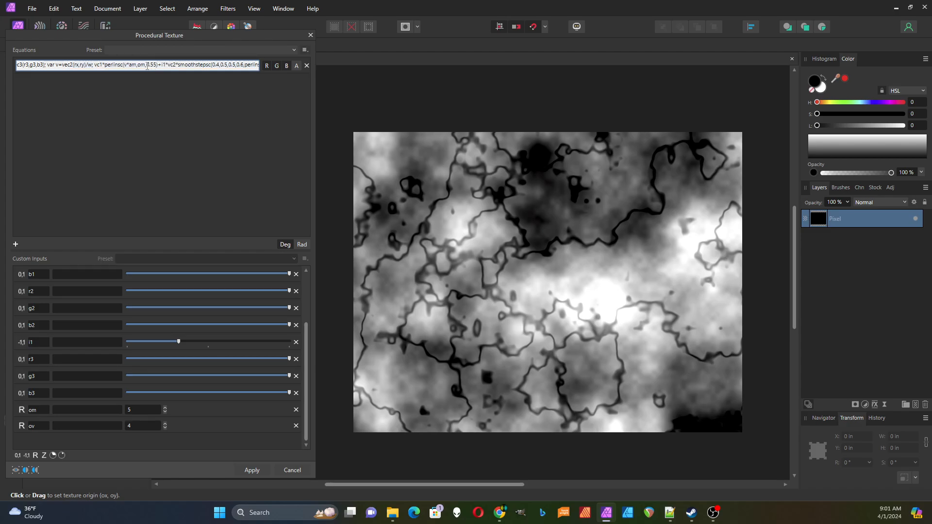
{"action": "left_click_drag", "start_coordinate": [147, 67], "coordinate": [156, 67]}
{"action": "left_click", "coordinate": [18, 457]}
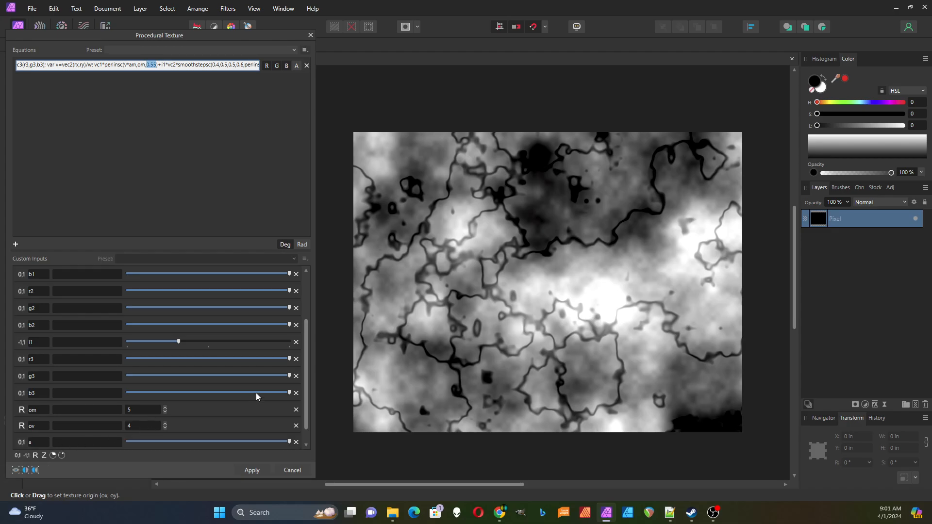
{"action": "scroll", "coordinate": [307, 433], "scroll_direction": "down", "scroll_amount": 1}
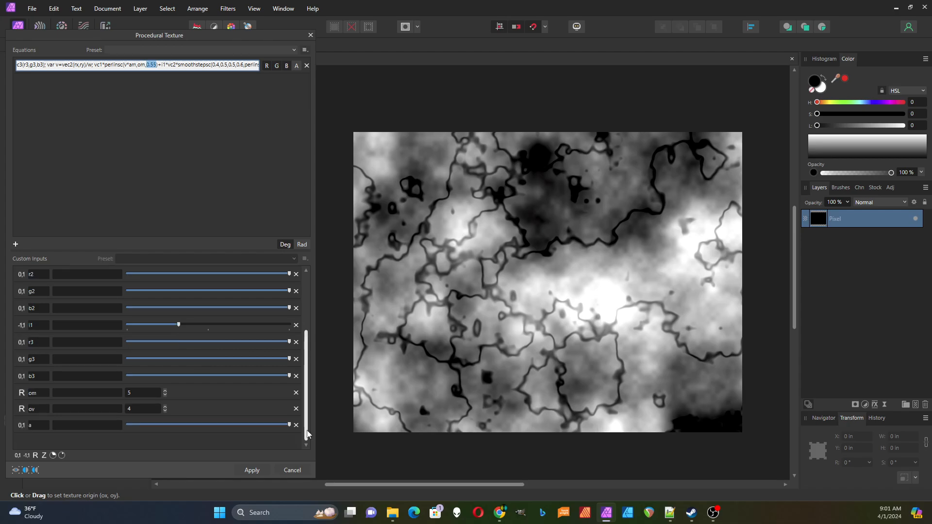
{"action": "left_click", "coordinate": [32, 427]}
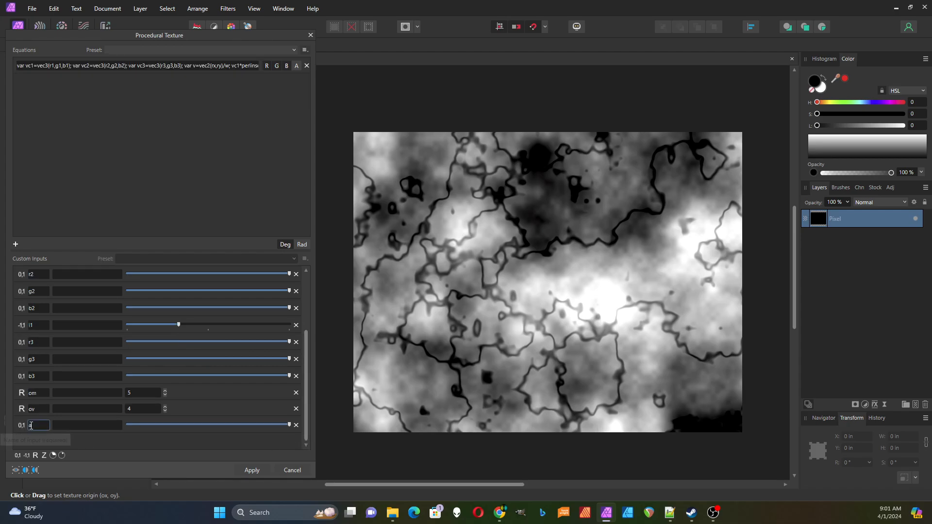
{"action": "type", "text": "sm"}
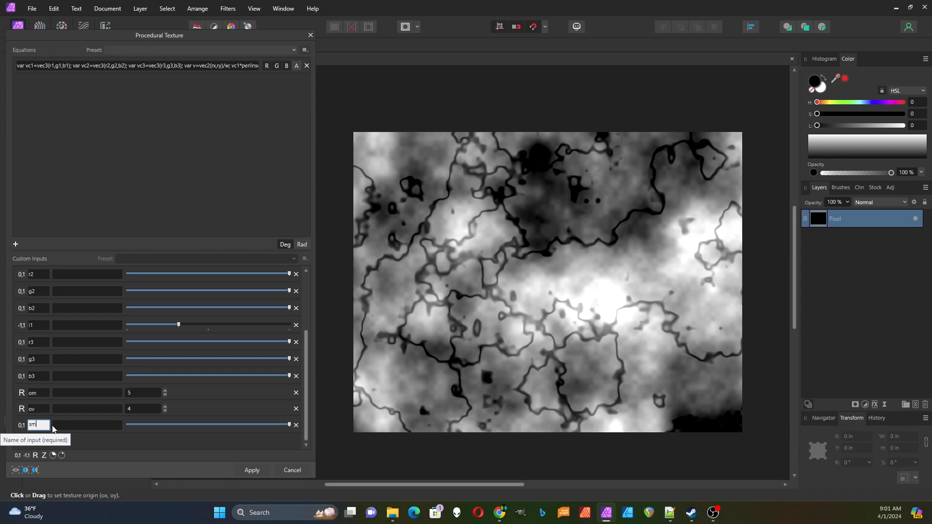
{"action": "key", "text": "Return"}
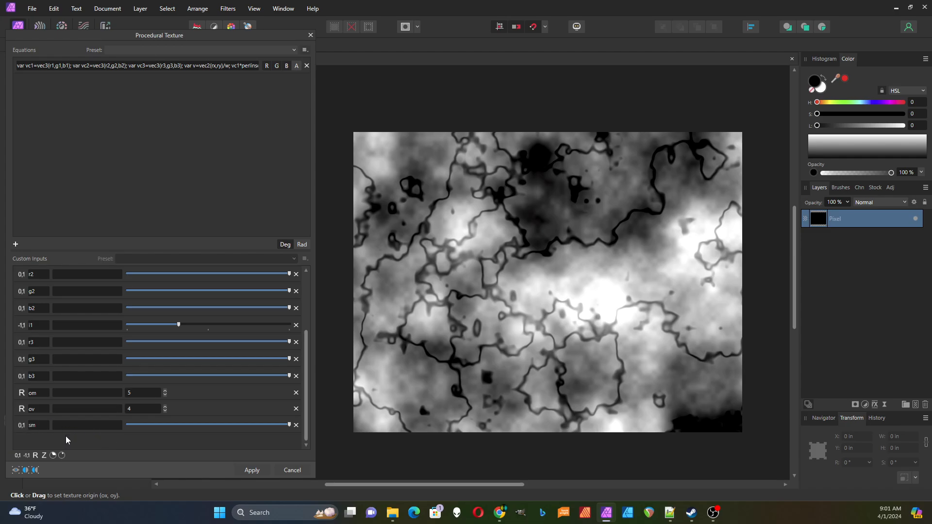
Step: Remove the mistakenly added real number input and add another 0-to-1 range custom input named sv
{"action": "left_click", "coordinate": [34, 456]}
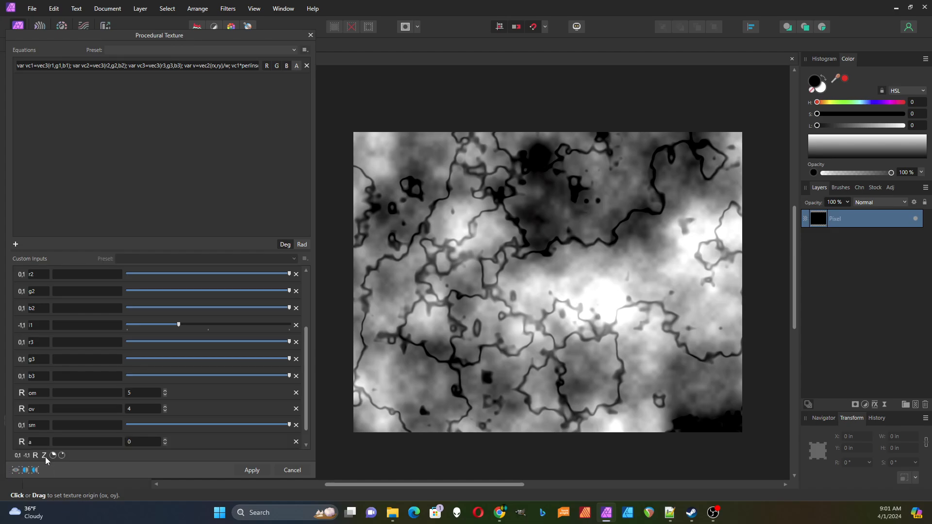
{"action": "left_click", "coordinate": [296, 442]}
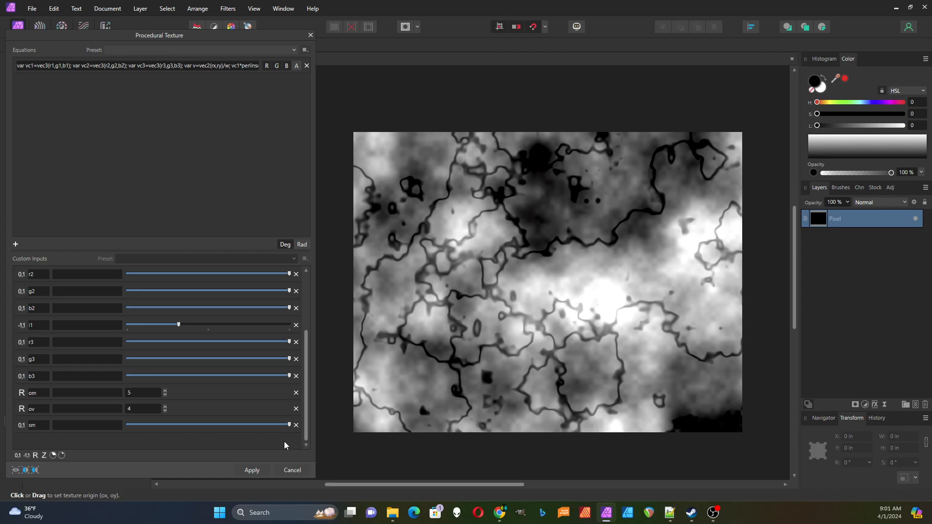
{"action": "left_click", "coordinate": [17, 456]}
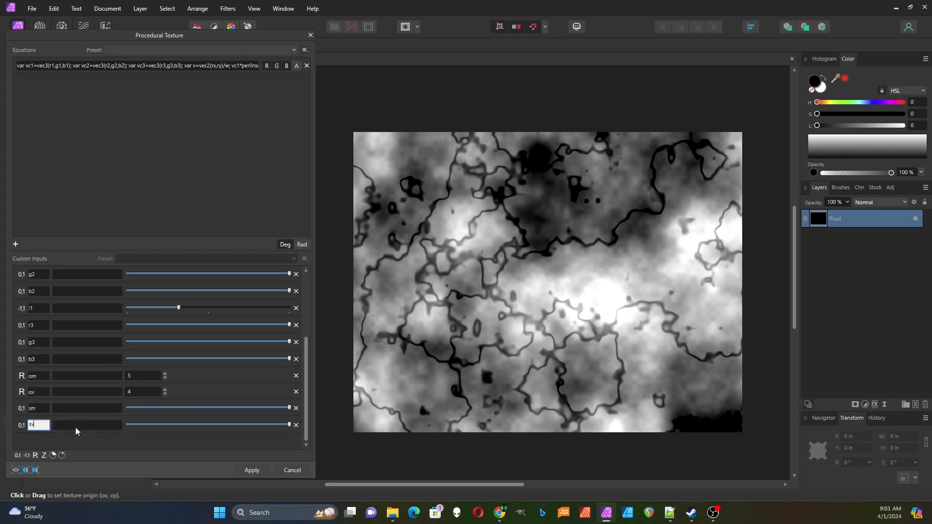
{"action": "left_click", "coordinate": [42, 409]}
Step: In the equation, make sm the last argument of the base perlinsc call and sv that of the vein perlinsc call
{"action": "left_click", "coordinate": [173, 66]}
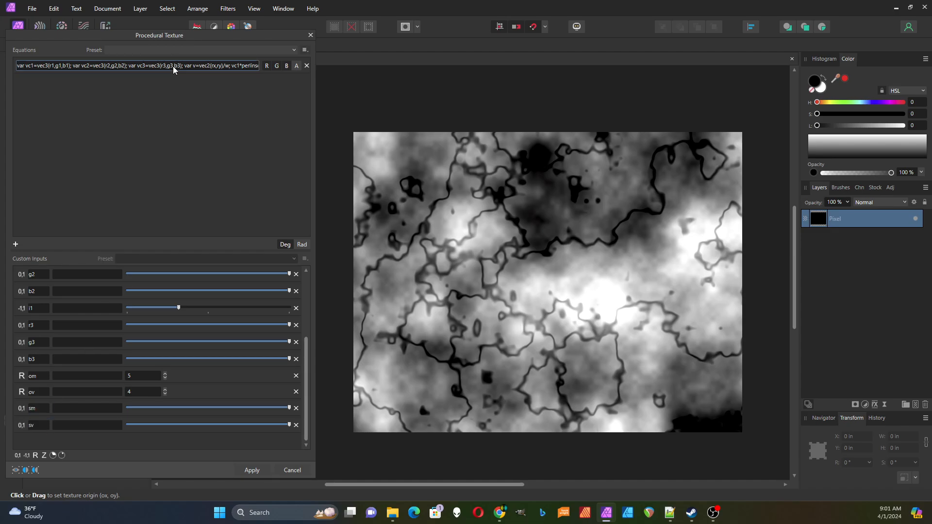
{"action": "left_click_drag", "start_coordinate": [181, 65], "coordinate": [258, 65]}
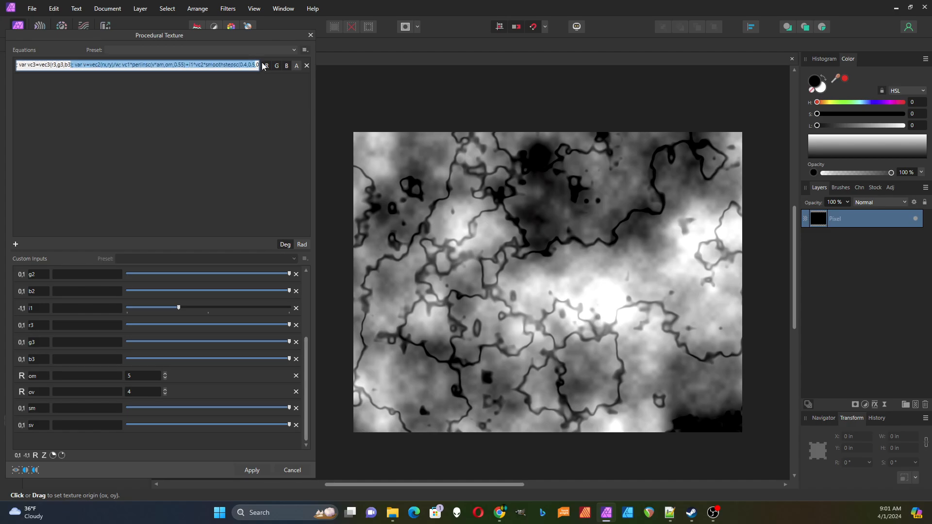
{"action": "left_click", "coordinate": [181, 64]}
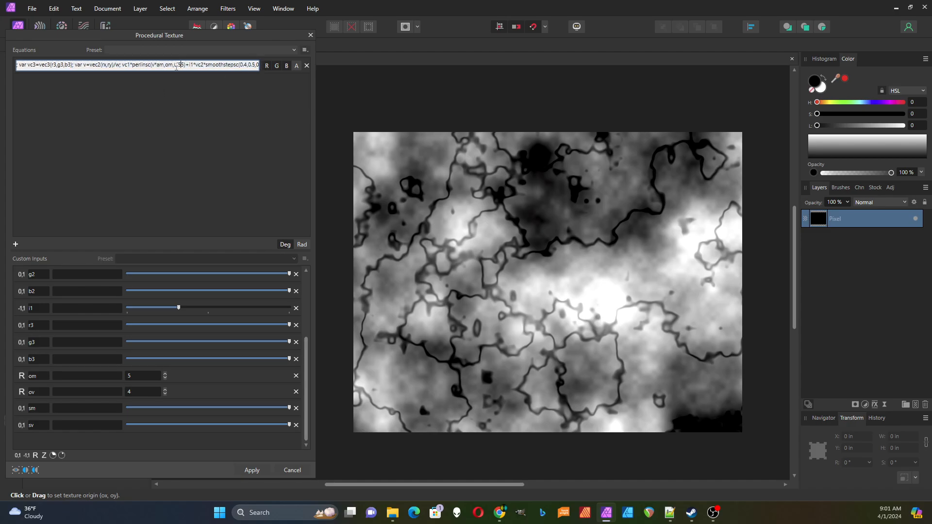
{"action": "left_click_drag", "start_coordinate": [175, 67], "coordinate": [184, 67]}
{"action": "type", "text": "sm"}
{"action": "left_click_drag", "start_coordinate": [209, 64], "coordinate": [255, 65]}
{"action": "left_click", "coordinate": [230, 67]}
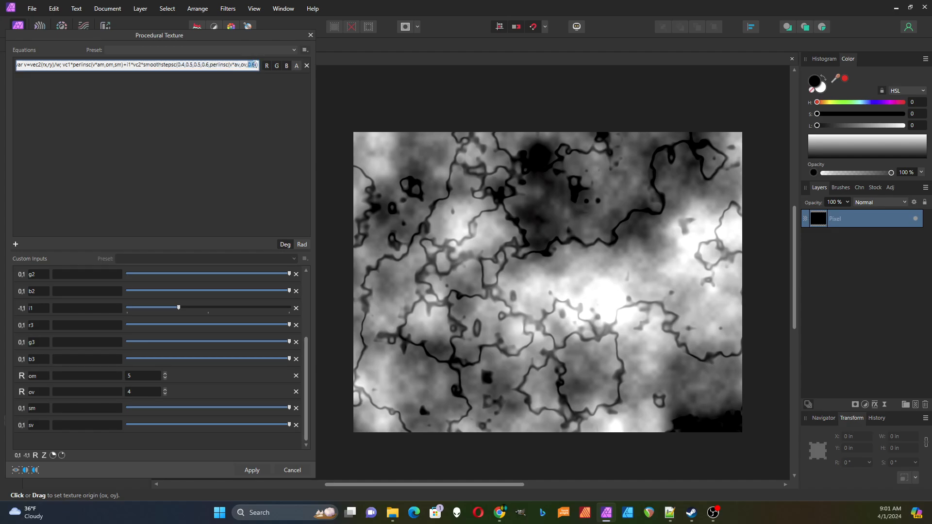
{"action": "type", "text": "sv"}
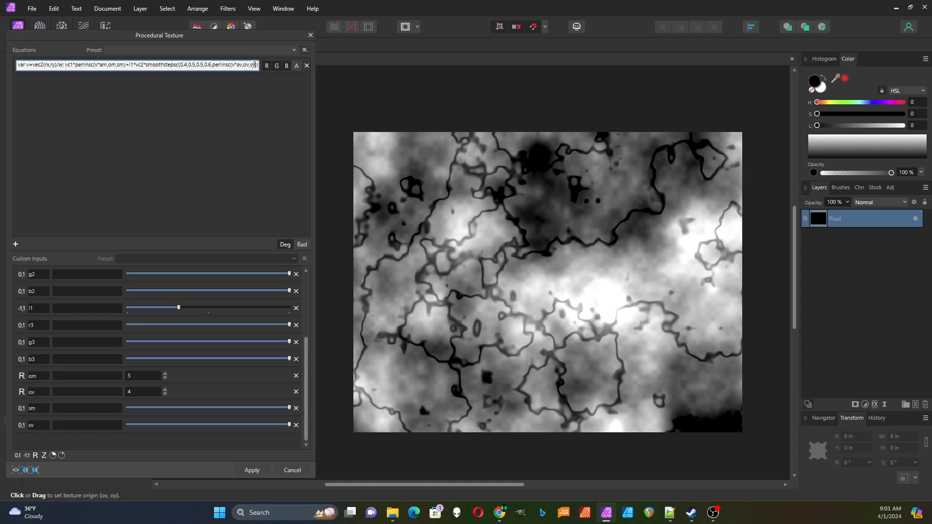
{"action": "key", "text": "Return"}
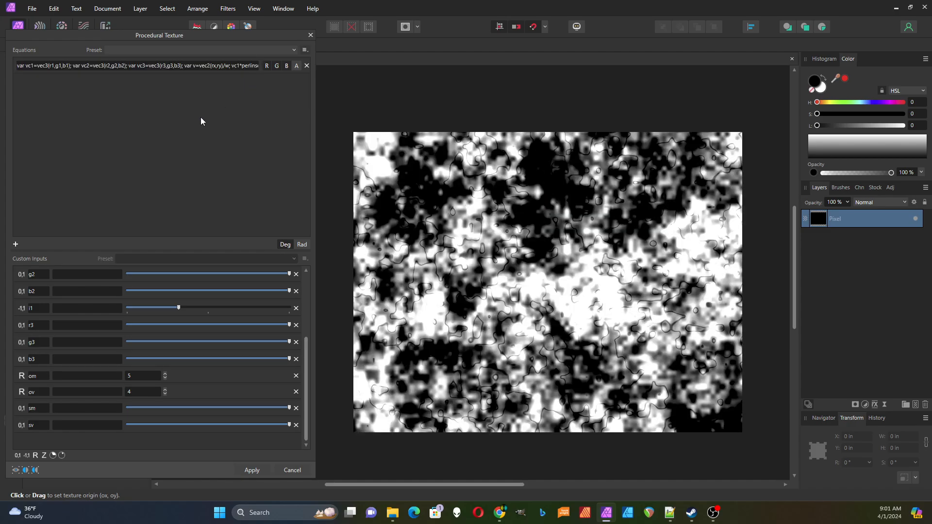
Step: Lower sm and sv to about 0.6 each and set ov to 5
{"action": "left_click_drag", "start_coordinate": [290, 426], "coordinate": [218, 425]}
{"action": "left_click_drag", "start_coordinate": [286, 408], "coordinate": [244, 434]}
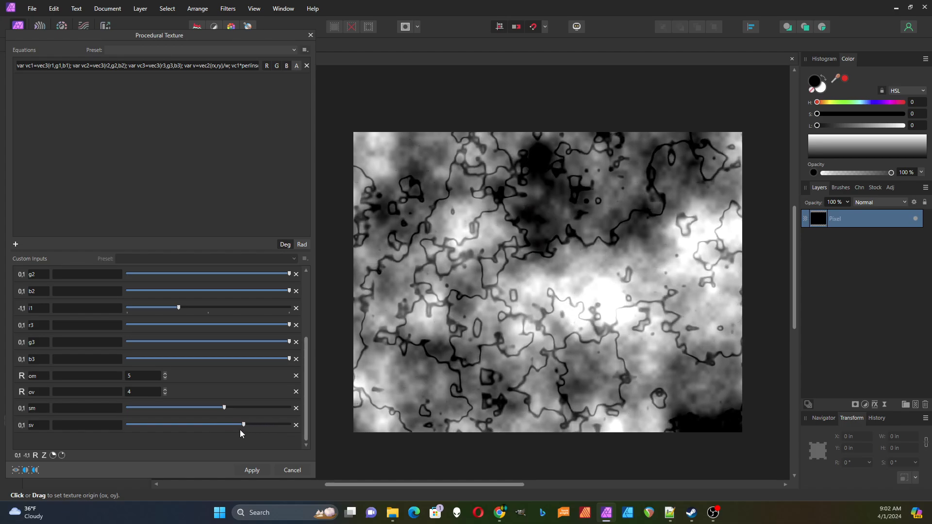
{"action": "left_click", "coordinate": [165, 389]}
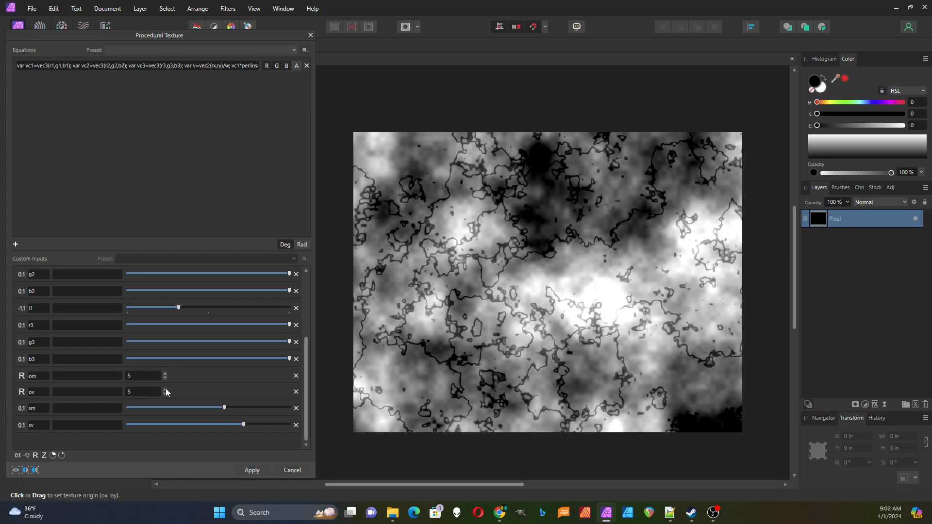
{"action": "left_click_drag", "start_coordinate": [243, 425], "coordinate": [226, 427]}
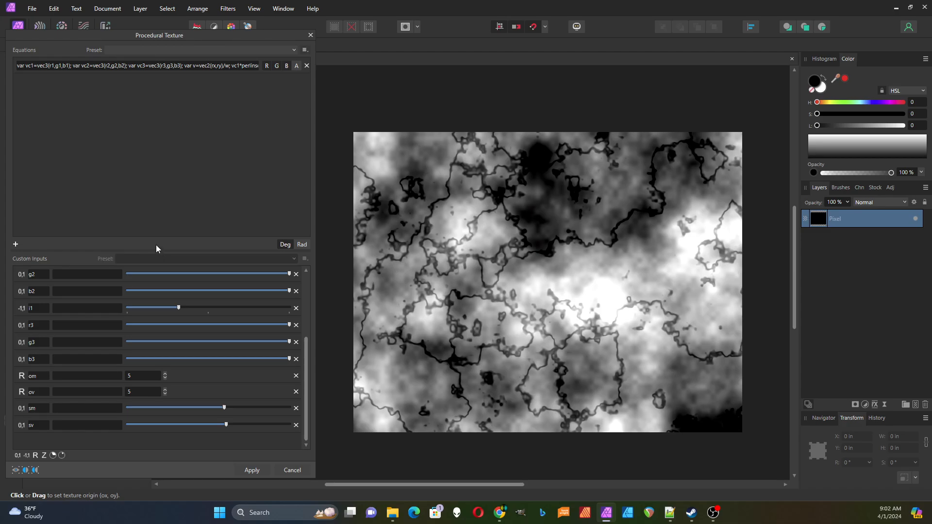
Step: Duplicate the perlinsc(v*am,om,sm) call directly after the base term in the equation
{"action": "left_click", "coordinate": [206, 62]}
{"action": "left_click", "coordinate": [207, 64]}
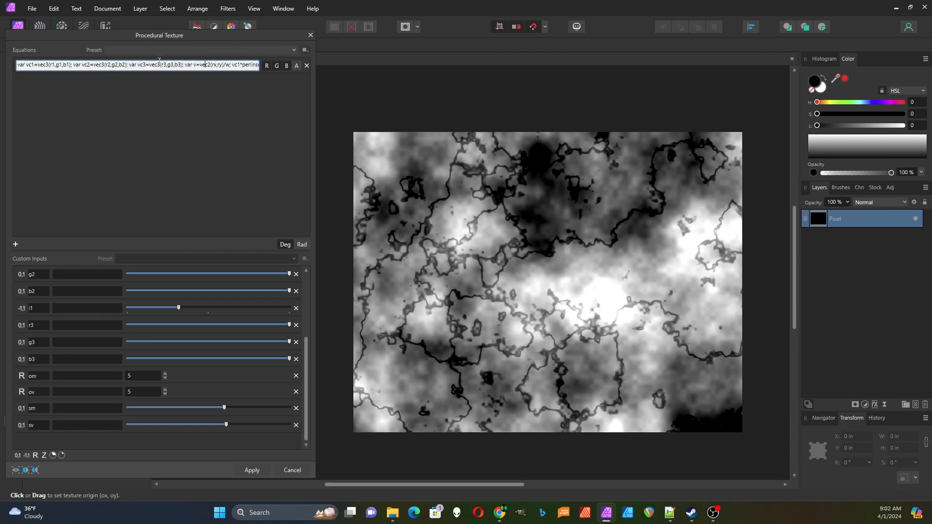
{"action": "left_click_drag", "start_coordinate": [167, 65], "coordinate": [265, 65]}
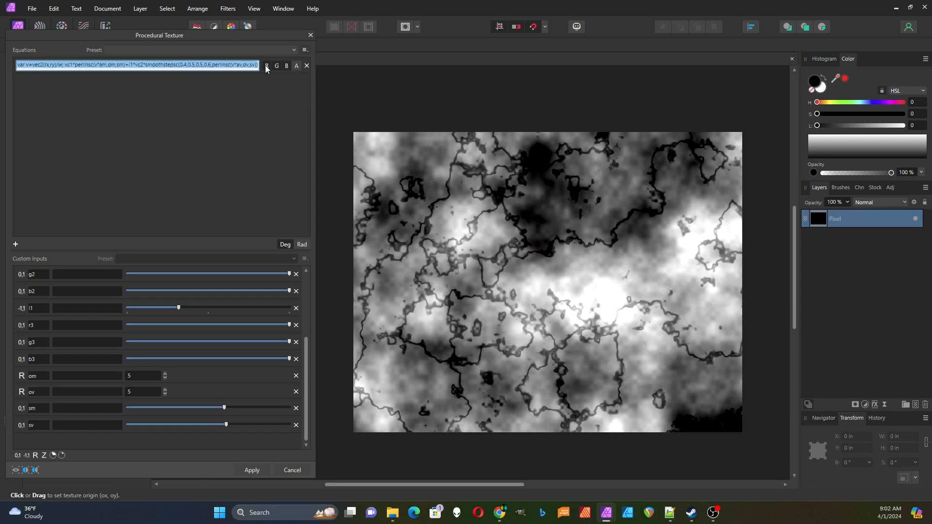
{"action": "left_click", "coordinate": [143, 69]}
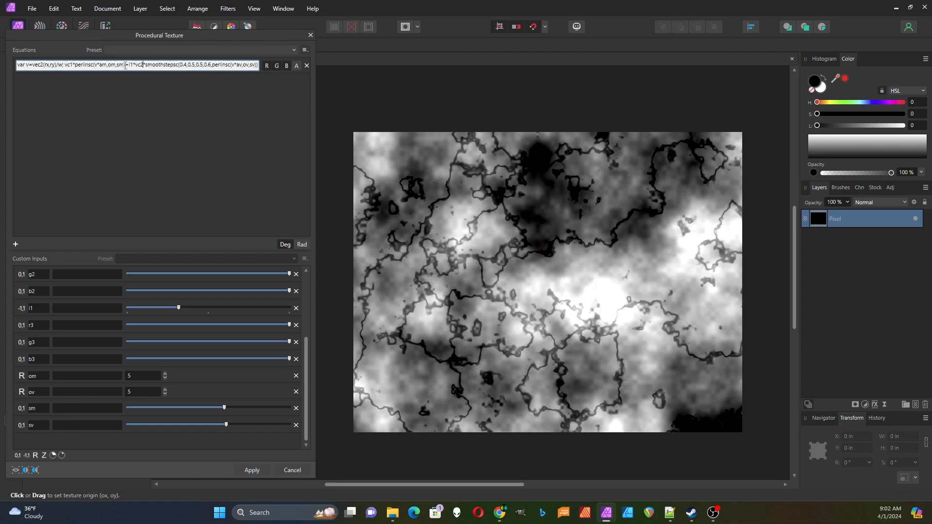
{"action": "left_click_drag", "start_coordinate": [125, 66], "coordinate": [65, 65]}
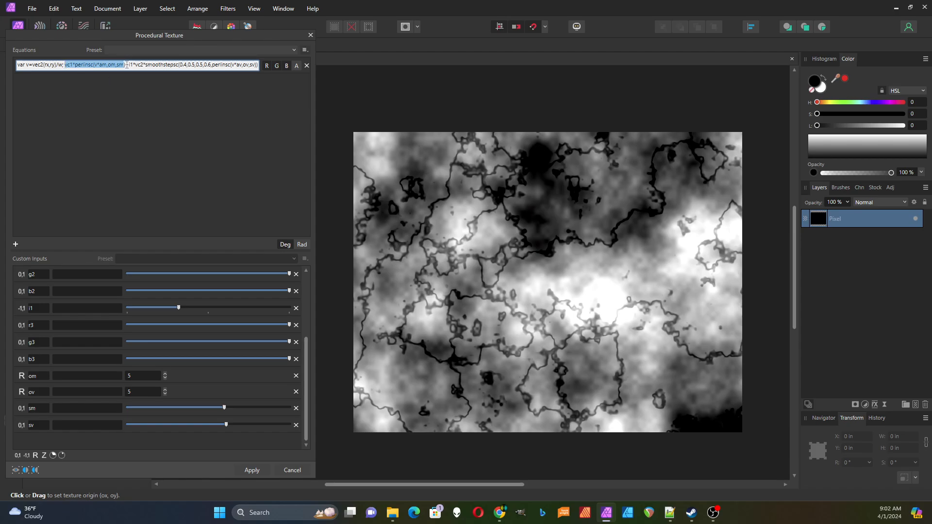
{"action": "left_click_drag", "start_coordinate": [126, 65], "coordinate": [77, 66]}
{"action": "key", "text": "ctrl+c"}
{"action": "left_click", "coordinate": [125, 66]}
{"action": "key", "text": "ctrl+v"}
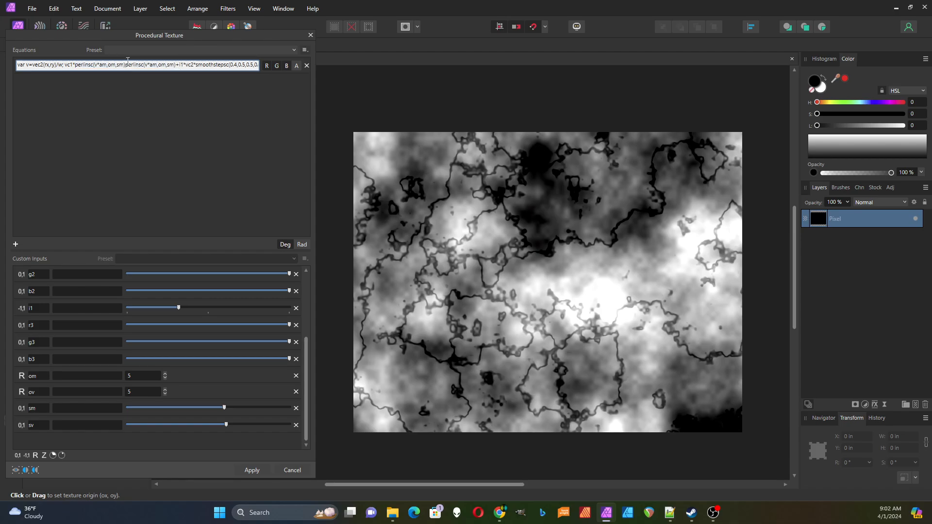
Step: Turn the duplicated noise call into the added term +vc2*(1-perlinsc(v*am,om,sm))
{"action": "type", "text": "+"}
{"action": "left_click", "coordinate": [129, 65]}
{"action": "type", "text": "(1-"}
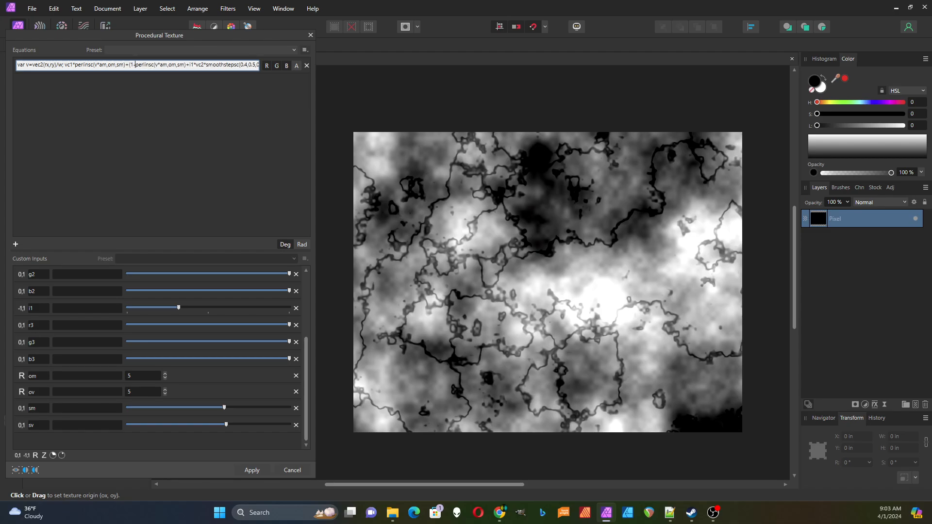
{"action": "left_click", "coordinate": [186, 66]}
{"action": "type", "text": ")"}
{"action": "type", "text": "vc2*"}
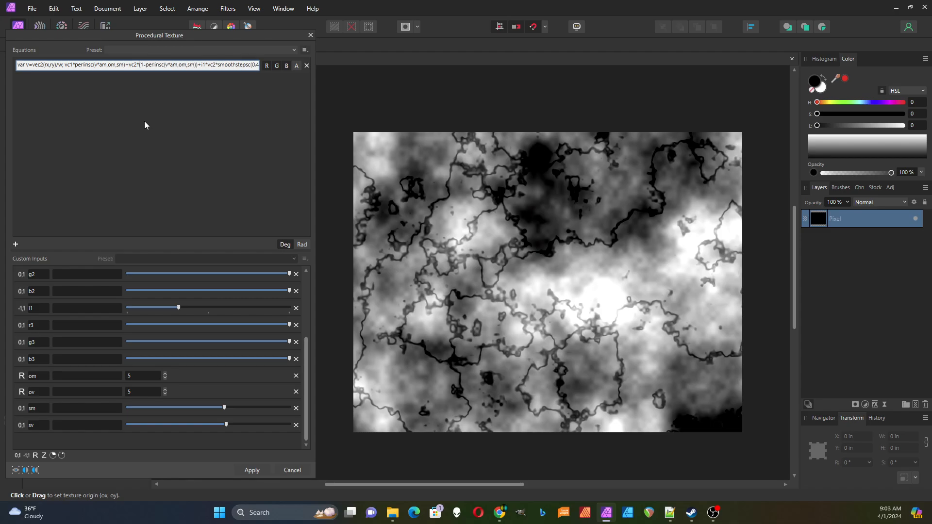
Step: Set the color vector of the smoothstep vein term to vc3 and commit the equation
{"action": "left_click", "coordinate": [216, 67]}
{"action": "key", "text": "BackSpace"}
{"action": "type", "text": "3"}
{"action": "key", "text": "Return"}
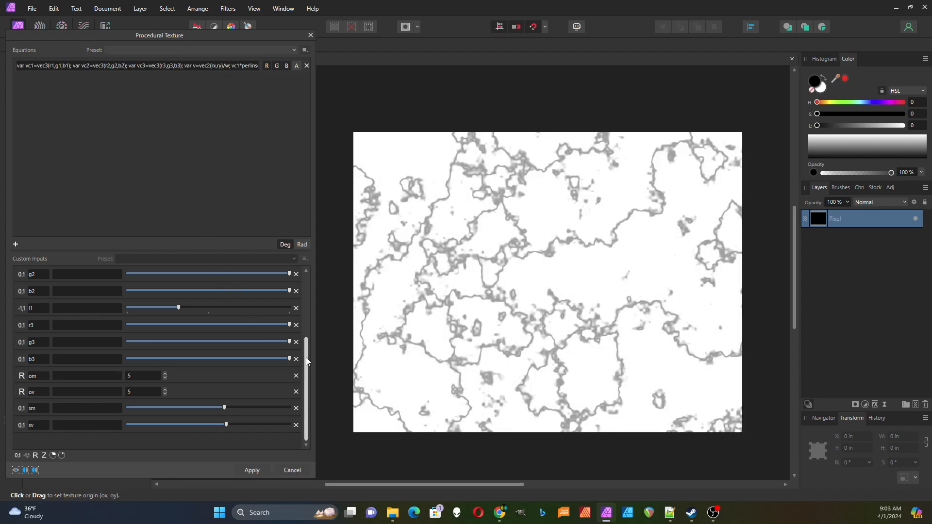
Step: Tint the two base colors by lowering r1 to about 0.87, g1 slightly, and r2, g2 and b2 to just over 0.9
{"action": "left_click_drag", "start_coordinate": [306, 362], "coordinate": [305, 307]}
{"action": "scroll", "coordinate": [305, 307], "scroll_direction": "down", "scroll_amount": 1}
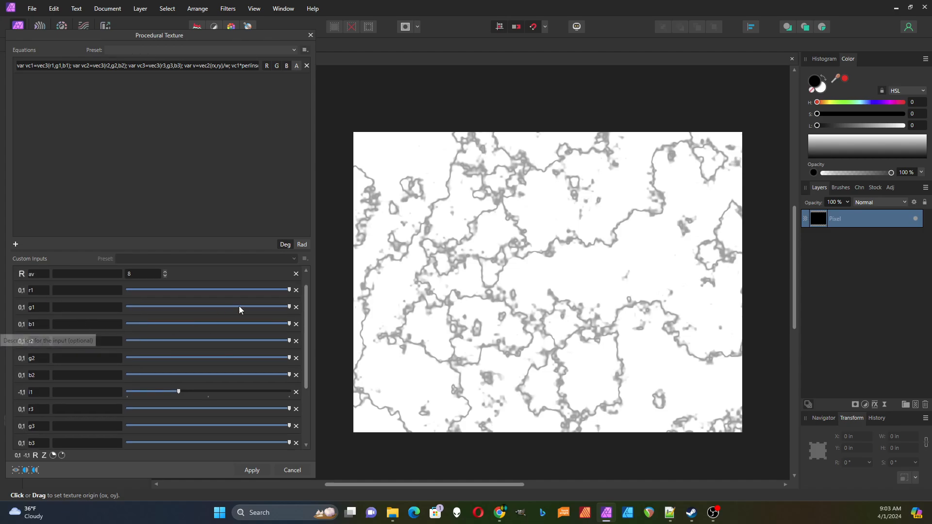
{"action": "left_click_drag", "start_coordinate": [290, 293], "coordinate": [261, 291]}
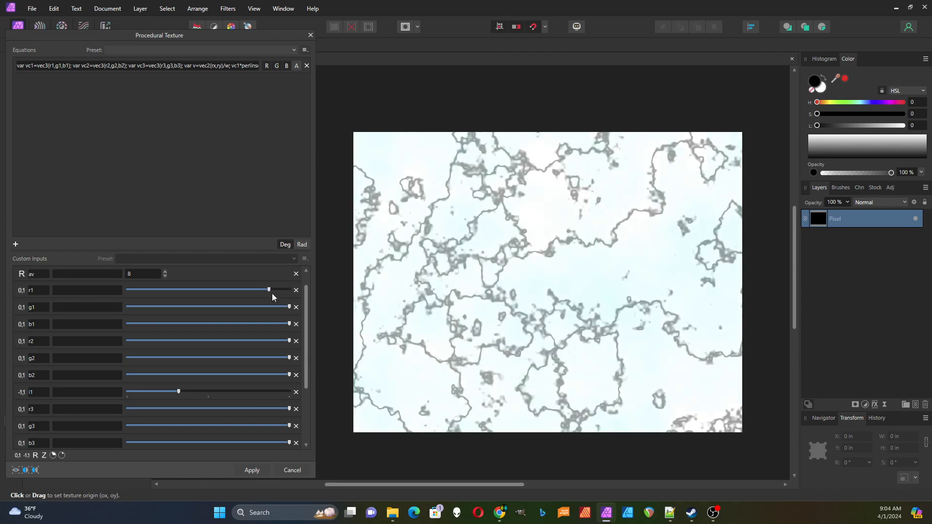
{"action": "left_click_drag", "start_coordinate": [289, 308], "coordinate": [288, 309]}
{"action": "left_click_drag", "start_coordinate": [287, 344], "coordinate": [285, 374]}
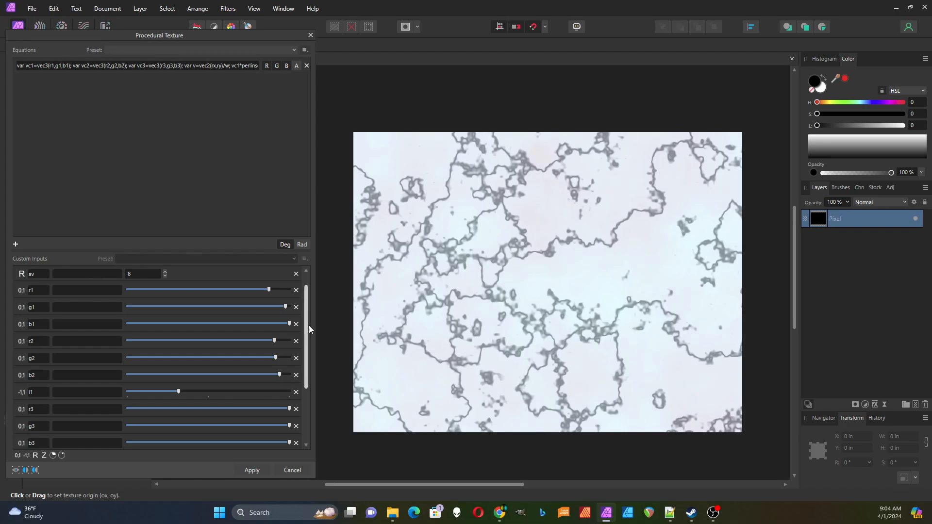
Step: Raise sm to about 0.8 and lower the vein intensity i1 to about -0.5
{"action": "left_click_drag", "start_coordinate": [307, 331], "coordinate": [308, 408]}
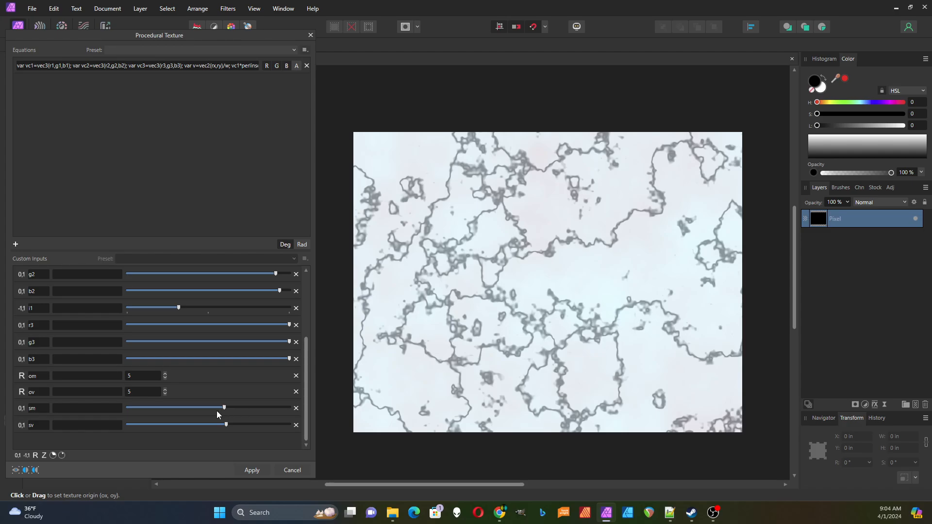
{"action": "left_click_drag", "start_coordinate": [225, 408], "coordinate": [258, 412]}
{"action": "mouse_move", "coordinate": [178, 310]}
{"action": "left_mouse_down"}
{"action": "mouse_move", "coordinate": [198, 310]}
{"action": "mouse_move", "coordinate": [165, 311]}
{"action": "left_mouse_up"}
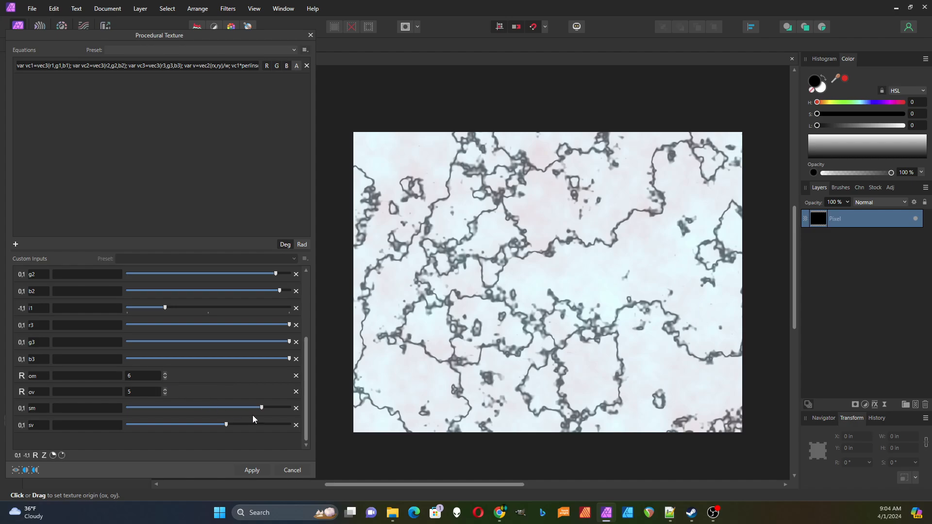
Step: Raise sm to nearly 1, set om to 5 and lower sv slightly
{"action": "left_click_drag", "start_coordinate": [287, 409], "coordinate": [286, 409]}
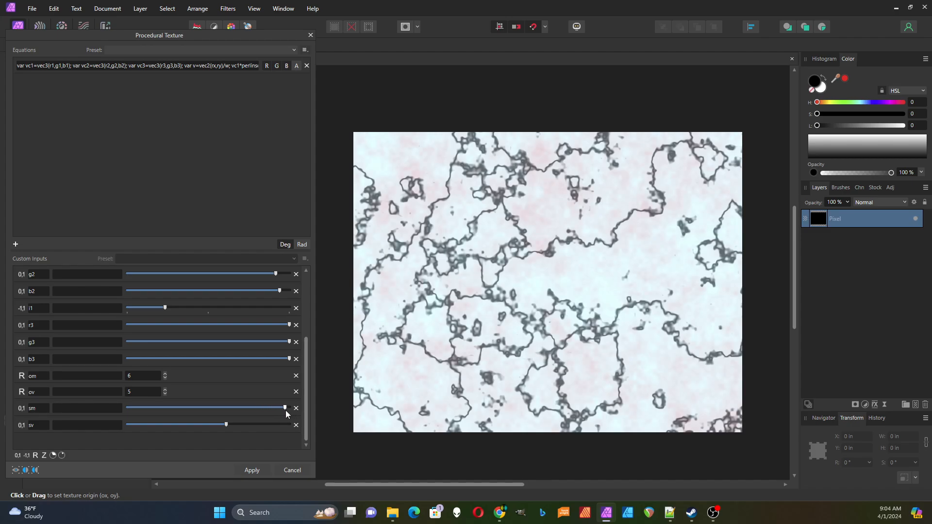
{"action": "left_click", "coordinate": [165, 381]}
{"action": "left_click_drag", "start_coordinate": [227, 425], "coordinate": [223, 425]}
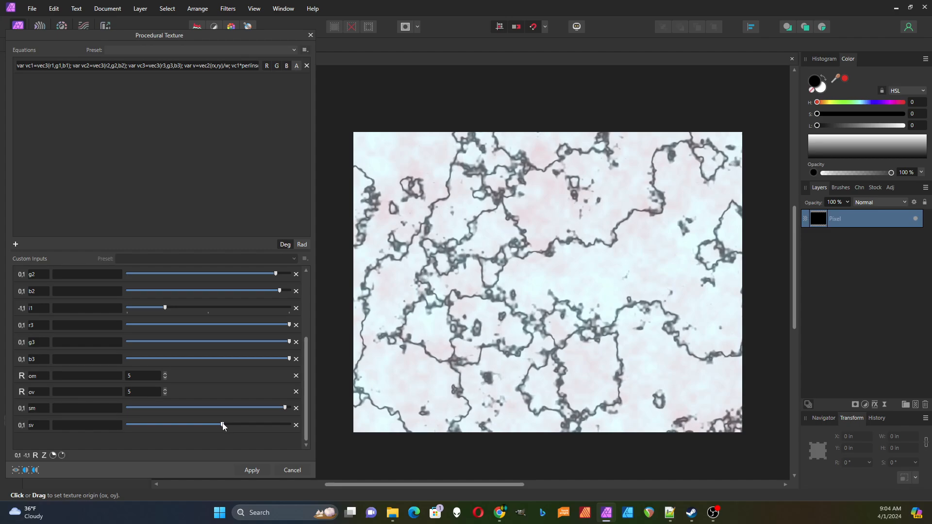
{"action": "left_click_drag", "start_coordinate": [306, 359], "coordinate": [307, 301]}
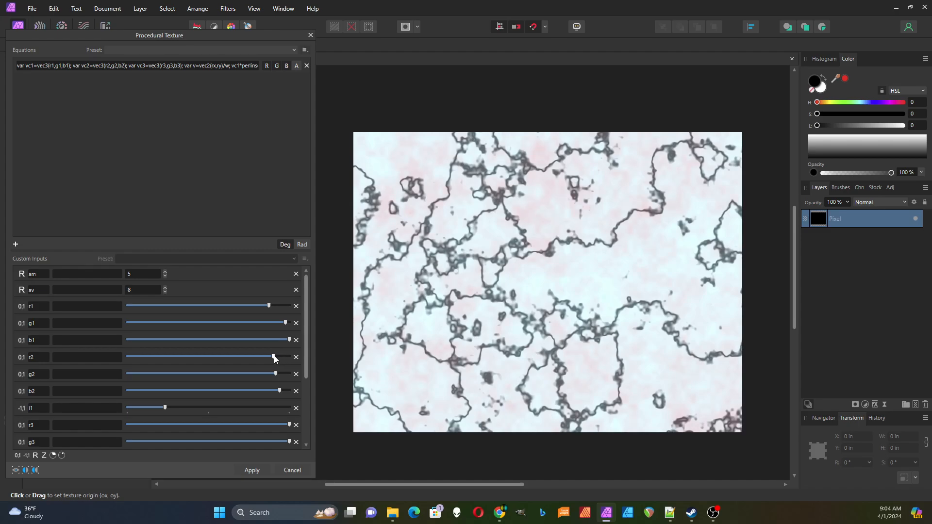
Step: Lower r2 to about 0.85 and set the vein scale av to 9
{"action": "left_click_drag", "start_coordinate": [274, 358], "coordinate": [266, 359]}
{"action": "left_click", "coordinate": [164, 294]}
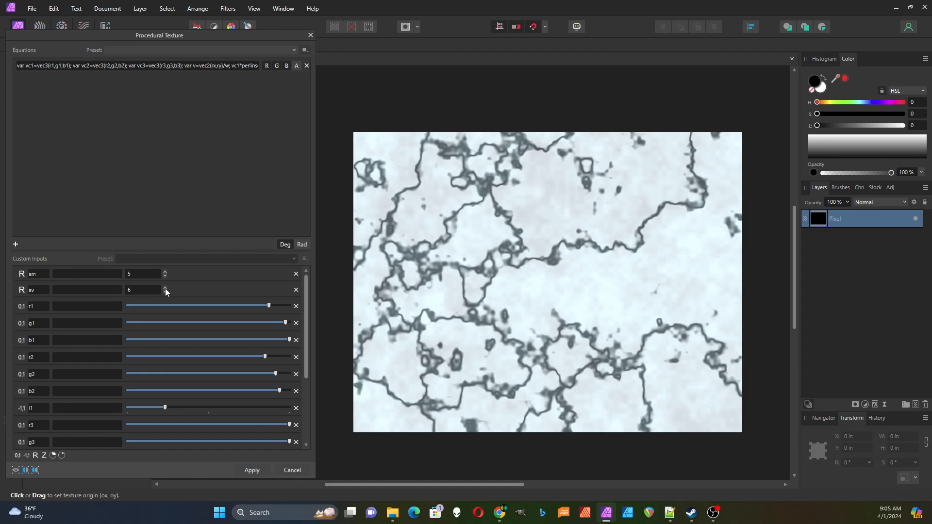
{"action": "left_click", "coordinate": [165, 288]}
{"action": "left_click", "coordinate": [165, 288]}
{"action": "left_click", "coordinate": [164, 287]}
Step: Set the base noise scale am to 4
{"action": "left_click", "coordinate": [164, 274]}
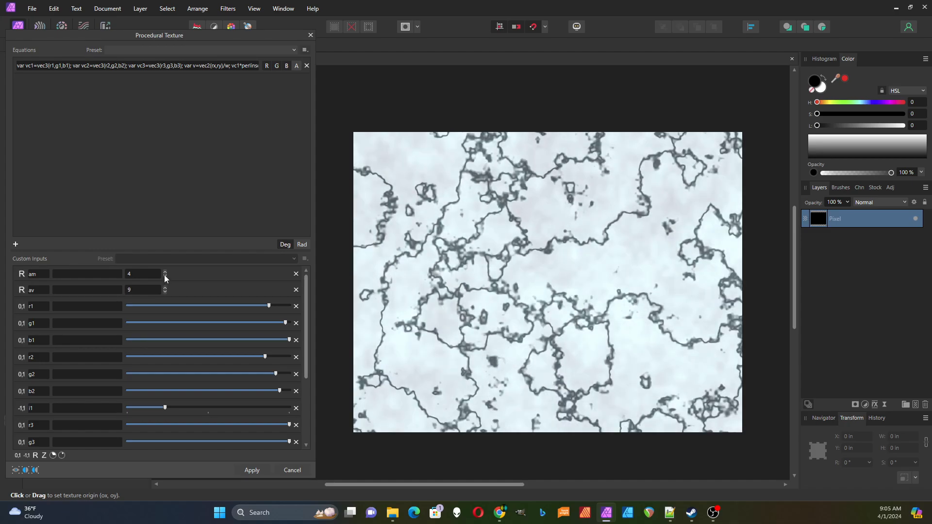
{"action": "left_click", "coordinate": [164, 275]}
{"action": "left_click", "coordinate": [164, 274]}
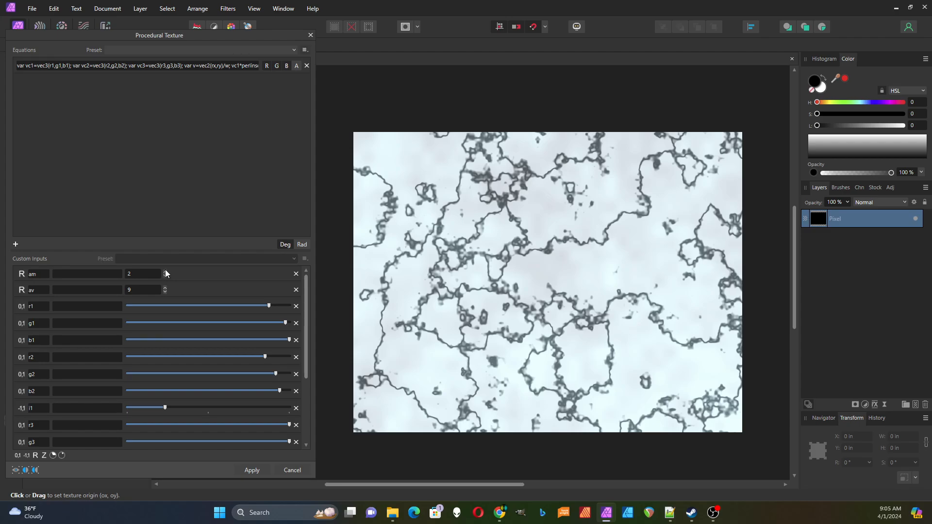
{"action": "left_click", "coordinate": [165, 272]}
{"action": "left_click", "coordinate": [165, 272]}
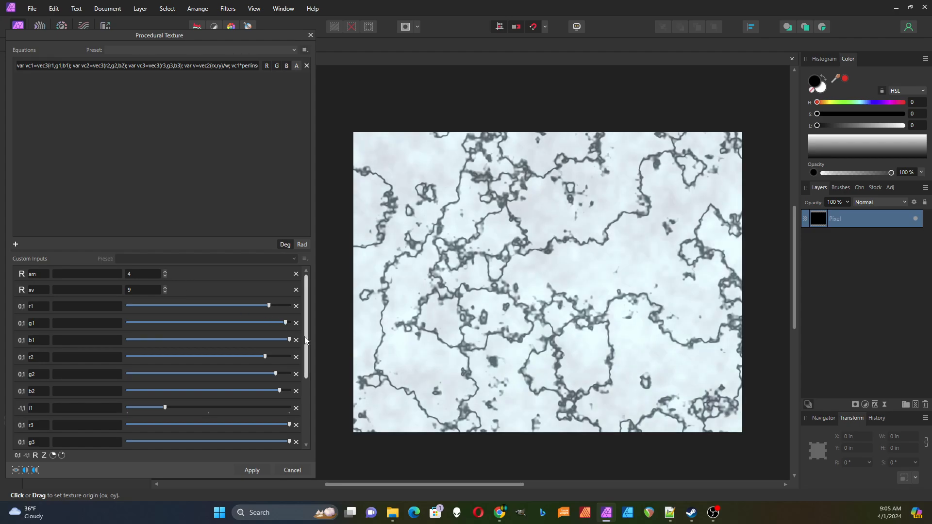
Step: Insert the multiplier i2* in front of the vc2 noise term in the equation
{"action": "left_click_drag", "start_coordinate": [306, 340], "coordinate": [308, 426]}
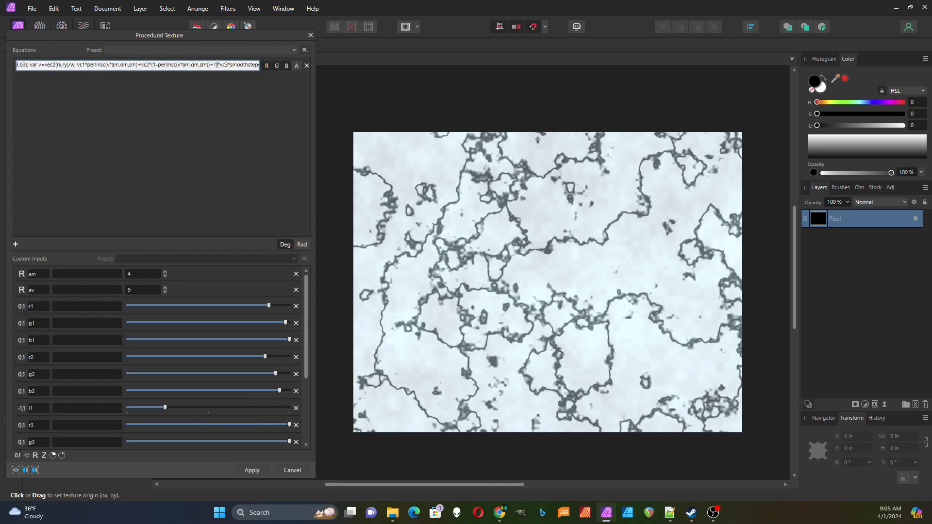
{"action": "left_click_drag", "start_coordinate": [218, 65], "coordinate": [263, 64]}
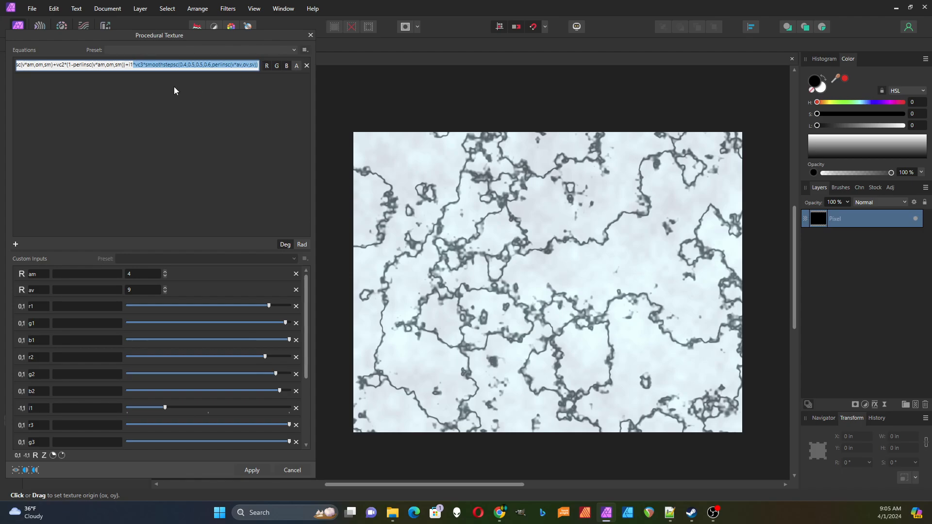
{"action": "left_click", "coordinate": [128, 66]}
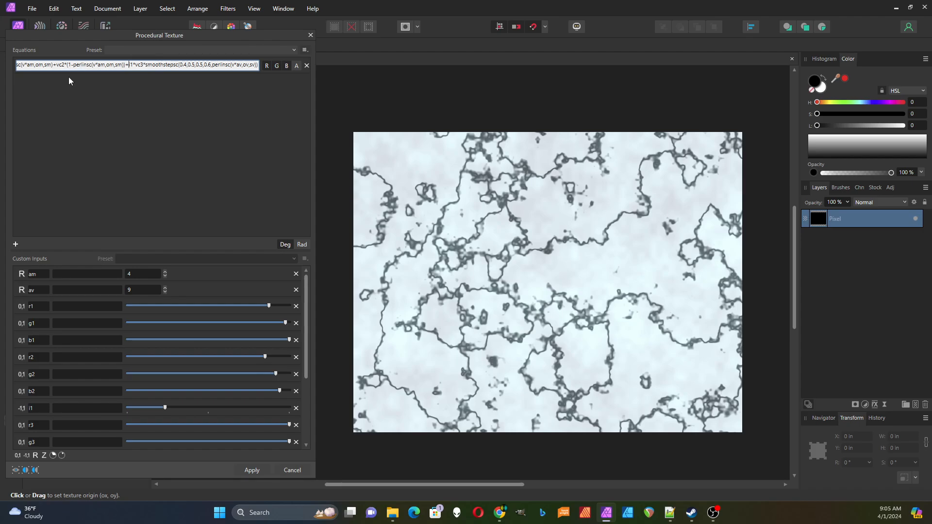
{"action": "left_click", "coordinate": [58, 65]}
{"action": "type", "text": "v"}
{"action": "left_click_drag", "start_coordinate": [128, 64], "coordinate": [134, 64]}
{"action": "left_click", "coordinate": [57, 64]}
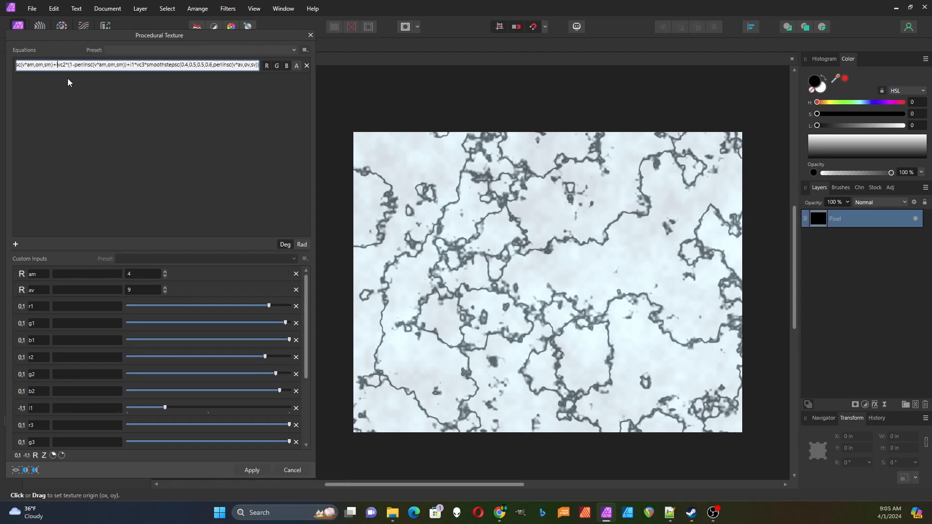
{"action": "type", "text": "i2"}
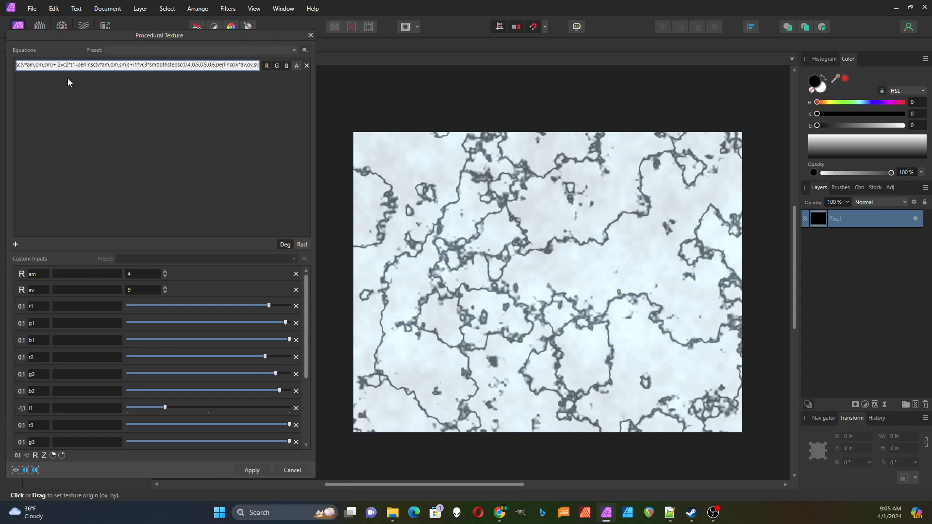
{"action": "type", "text": "*"}
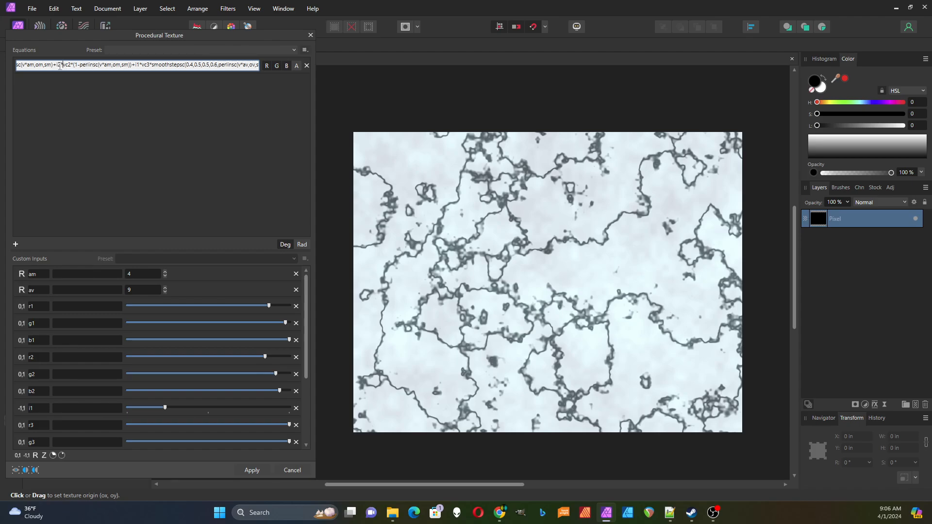
Step: Rename the equation's intensity factors to im for the vc2 term and iv for the vc3 vein term, and commit it
{"action": "double_click", "coordinate": [63, 66]}
{"action": "type", "text": "im"}
{"action": "double_click", "coordinate": [138, 65]}
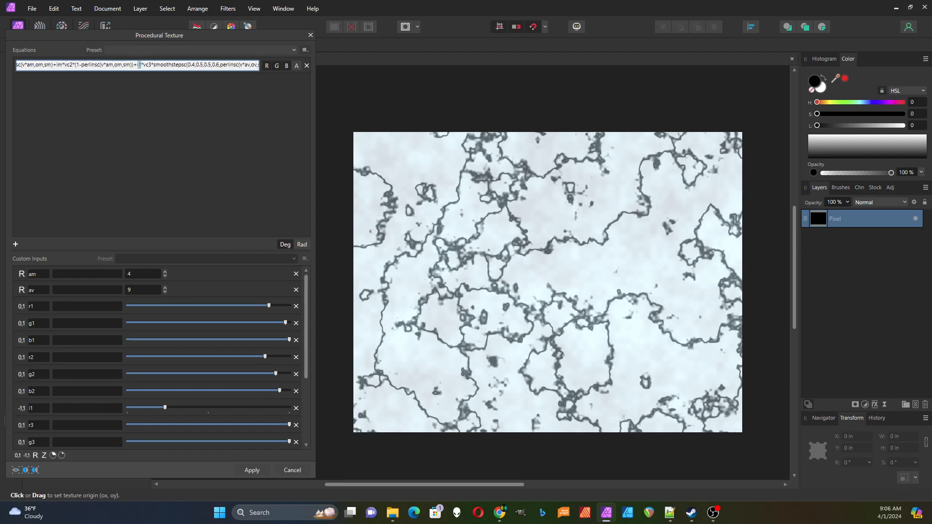
{"action": "type", "text": "iv"}
{"action": "left_click", "coordinate": [147, 109]}
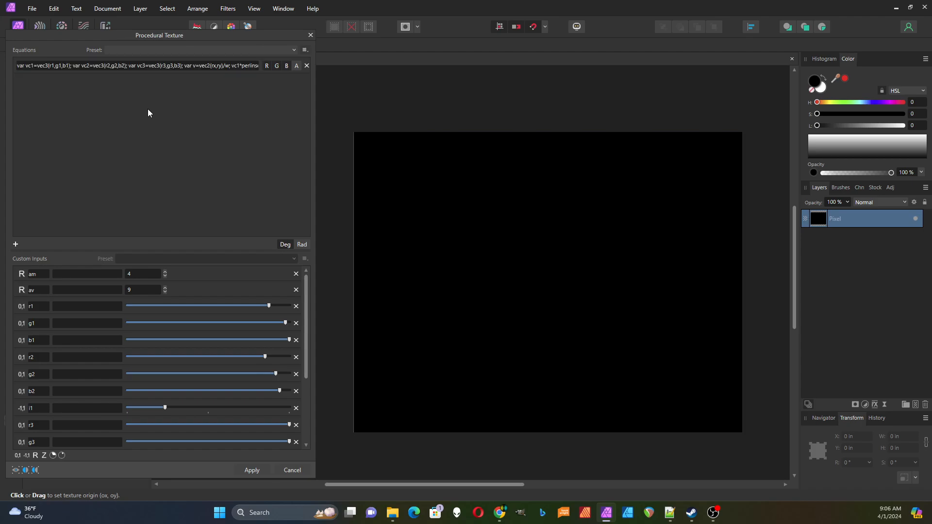
Step: Try to rename the i1 custom input to iv
{"action": "double_click", "coordinate": [31, 409]}
{"action": "left_click", "coordinate": [38, 410]}
{"action": "key", "text": "BackSpace"}
{"action": "key", "text": "BackSpace"}
{"action": "key", "text": "BackSpace"}
{"action": "type", "text": "iv"}
Step: Add a custom input with a -1 to 1 range and name it im
{"action": "scroll", "coordinate": [48, 392], "scroll_direction": "down", "scroll_amount": 3}
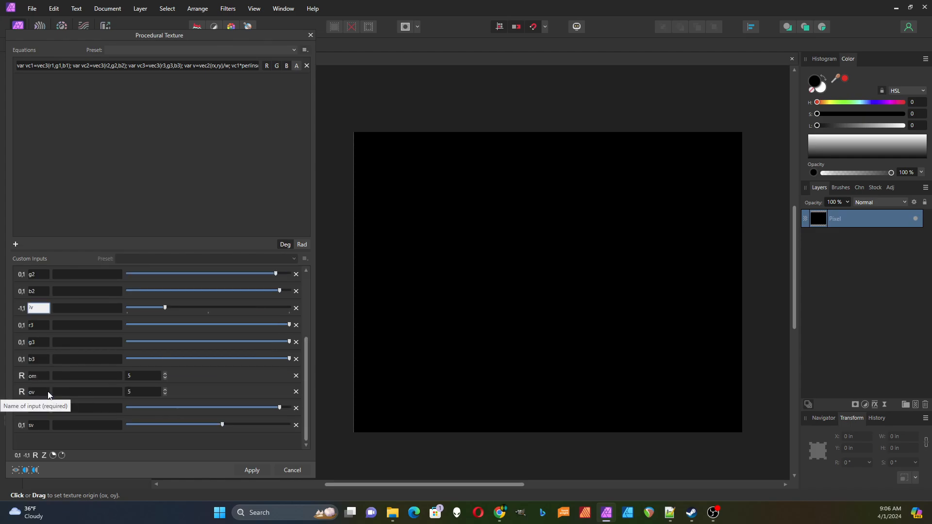
{"action": "left_click", "coordinate": [28, 456]}
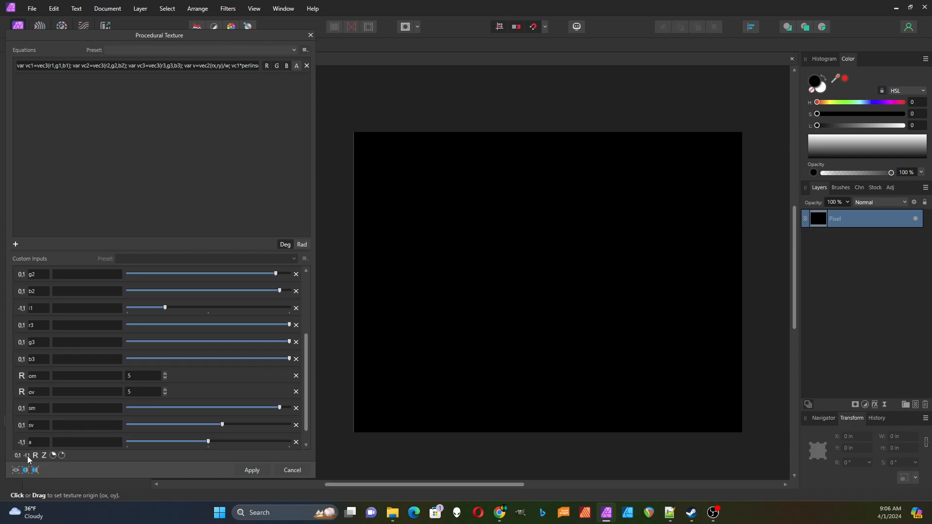
{"action": "scroll", "coordinate": [34, 440], "scroll_direction": "down", "scroll_amount": 1}
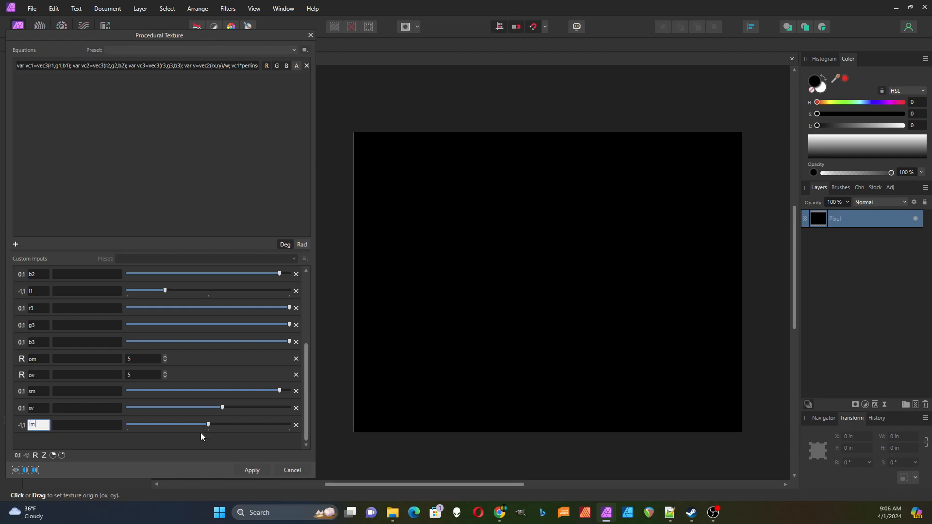
{"action": "type", "text": "im"}
{"action": "key", "text": "Return"}
Step: Rename the custom input i1 to iv and commit the name
{"action": "double_click", "coordinate": [40, 291]}
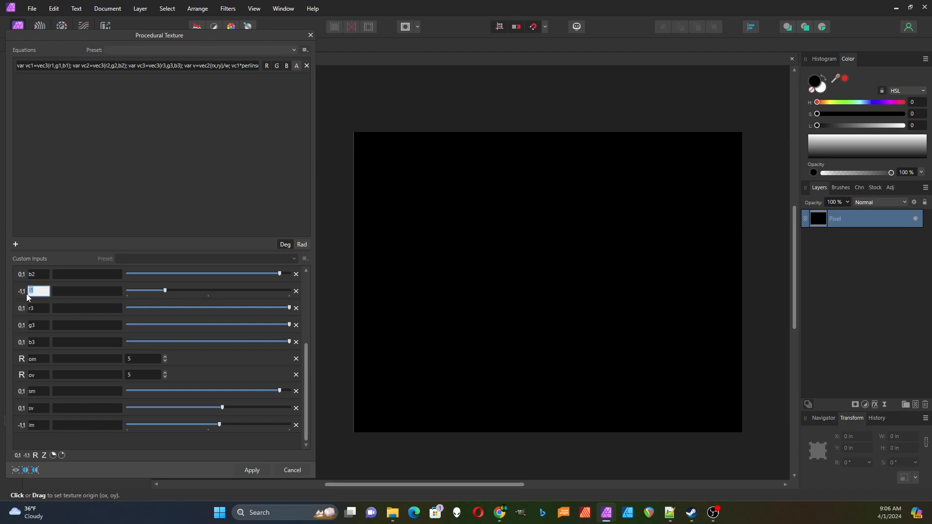
{"action": "type", "text": "iv"}
{"action": "key", "text": "Return"}
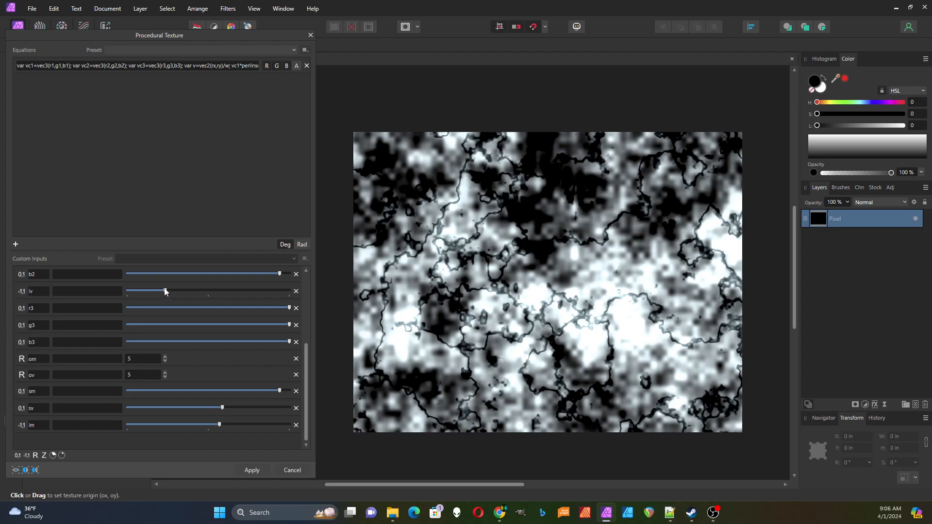
Step: Raise iv to about -0.4 and im to about 0.2, keeping ov at 5 and setting om to 6
{"action": "mouse_move", "coordinate": [166, 291]}
{"action": "left_mouse_down"}
{"action": "mouse_move", "coordinate": [247, 293]}
{"action": "mouse_move", "coordinate": [162, 291]}
{"action": "mouse_move", "coordinate": [174, 290]}
{"action": "left_mouse_up"}
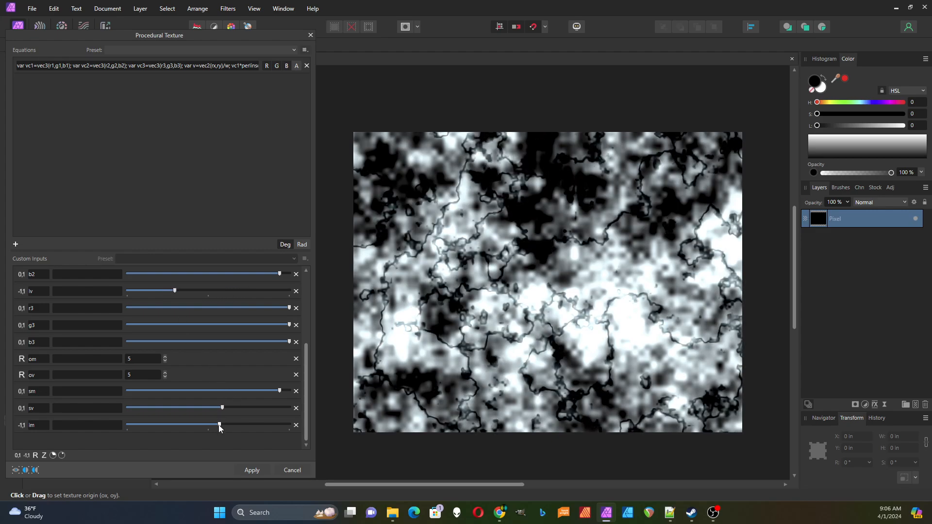
{"action": "mouse_move", "coordinate": [218, 427]}
{"action": "left_mouse_down"}
{"action": "mouse_move", "coordinate": [241, 427]}
{"action": "mouse_move", "coordinate": [223, 427]}
{"action": "left_mouse_up"}
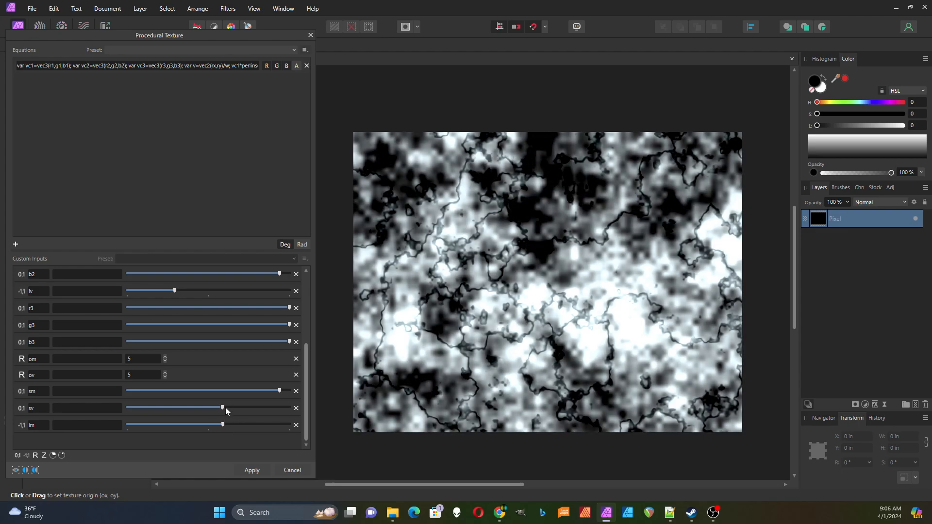
{"action": "left_click", "coordinate": [164, 373]}
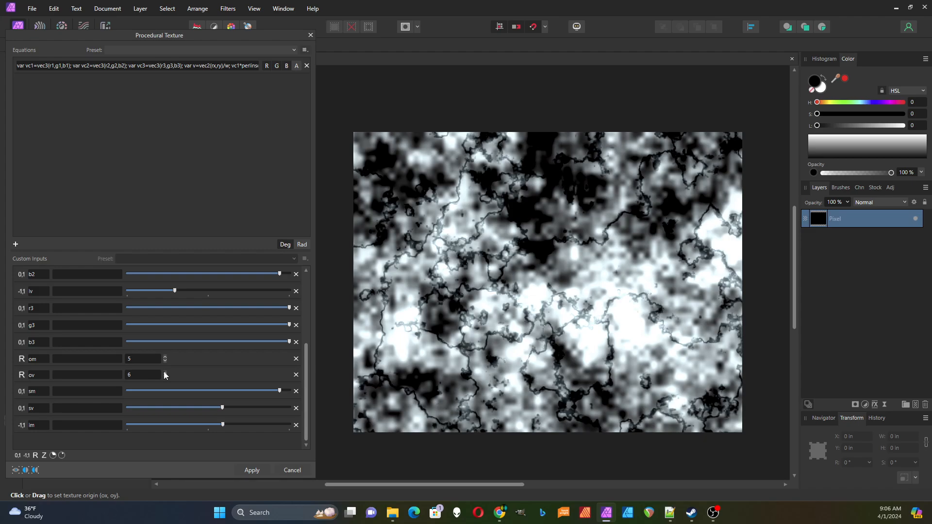
{"action": "left_click", "coordinate": [165, 378]}
{"action": "left_click", "coordinate": [165, 357]}
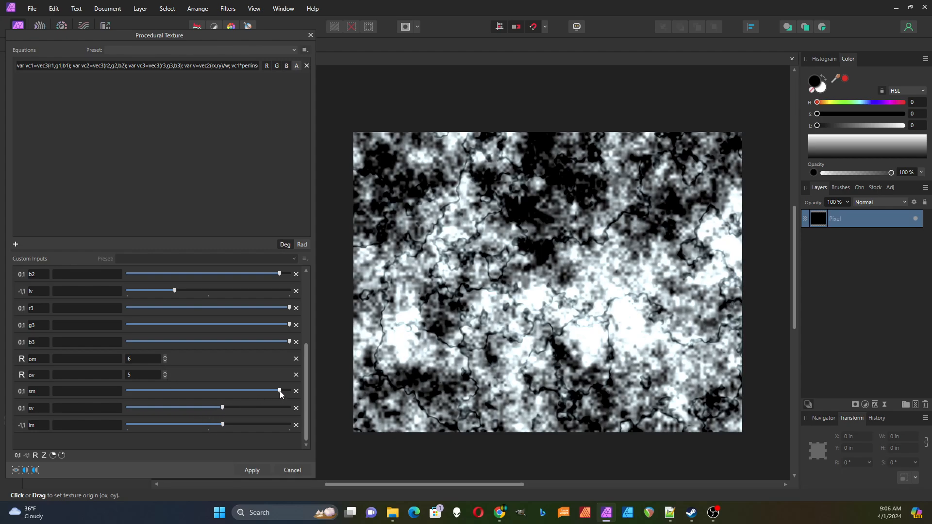
Step: Raise im to about 0.8, set sm to about 0.8 and lower sv to about 0.5
{"action": "left_click_drag", "start_coordinate": [279, 391], "coordinate": [272, 426]}
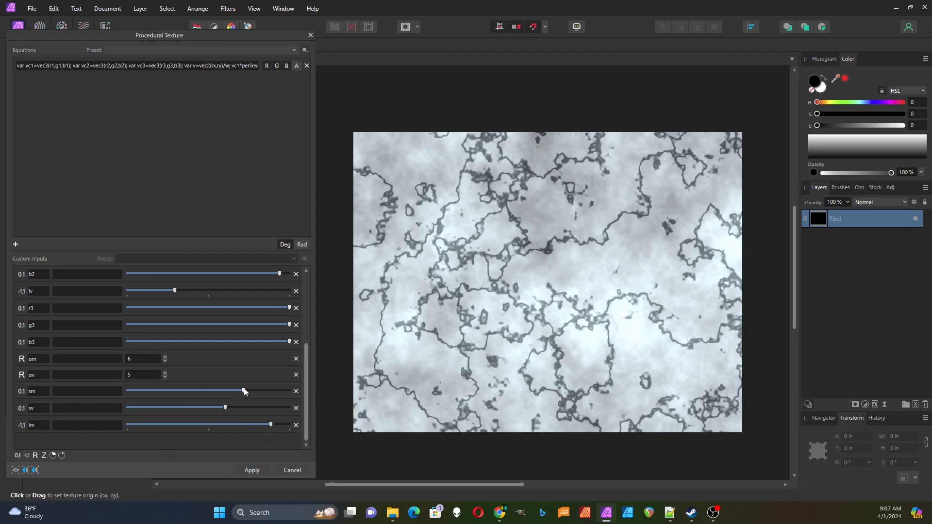
{"action": "left_click_drag", "start_coordinate": [245, 391], "coordinate": [261, 392]}
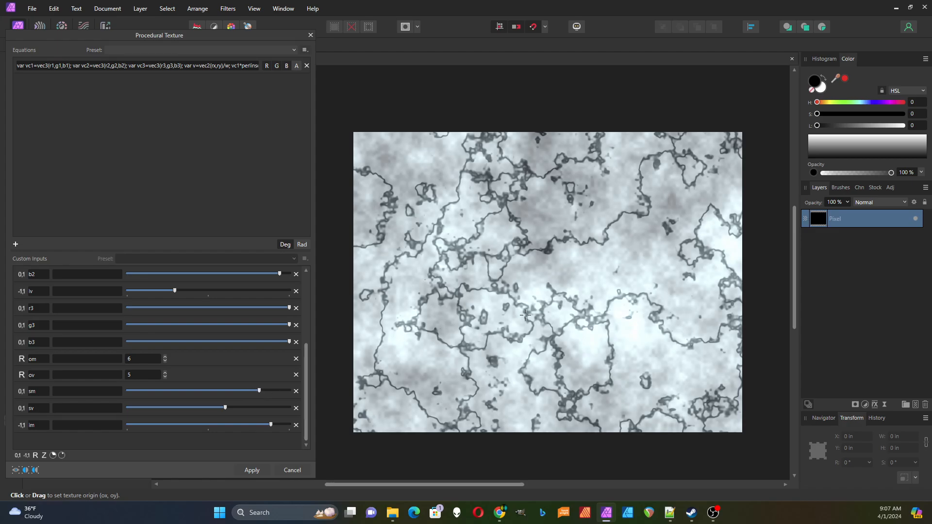
{"action": "mouse_move", "coordinate": [226, 409]}
{"action": "left_mouse_down"}
{"action": "mouse_move", "coordinate": [239, 409]}
{"action": "mouse_move", "coordinate": [191, 408]}
{"action": "mouse_move", "coordinate": [213, 408]}
{"action": "left_mouse_up"}
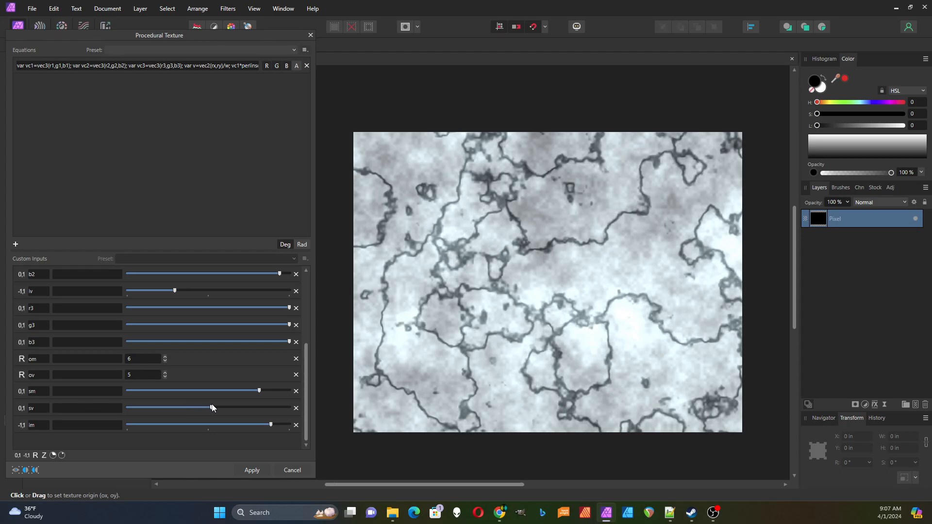
{"action": "scroll", "coordinate": [307, 386], "scroll_direction": "up", "scroll_amount": 3}
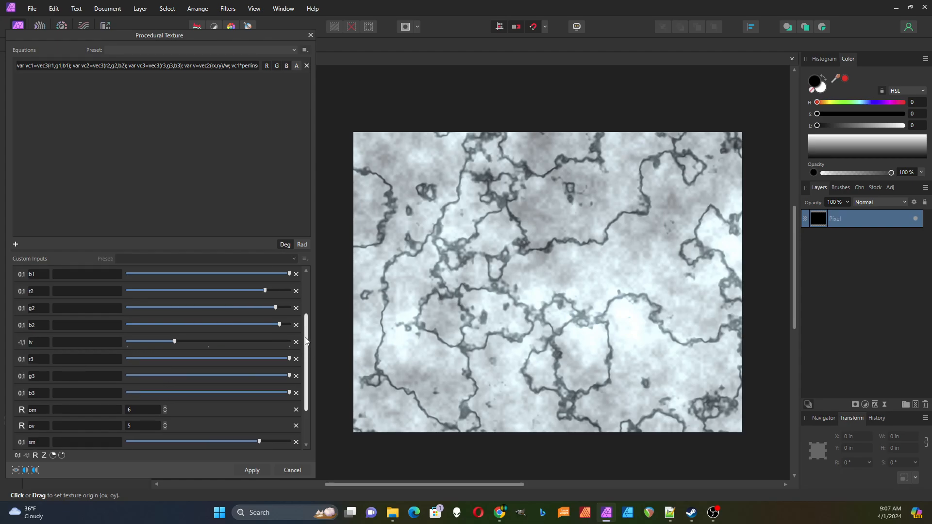
{"action": "left_click_drag", "start_coordinate": [306, 340], "coordinate": [308, 366]}
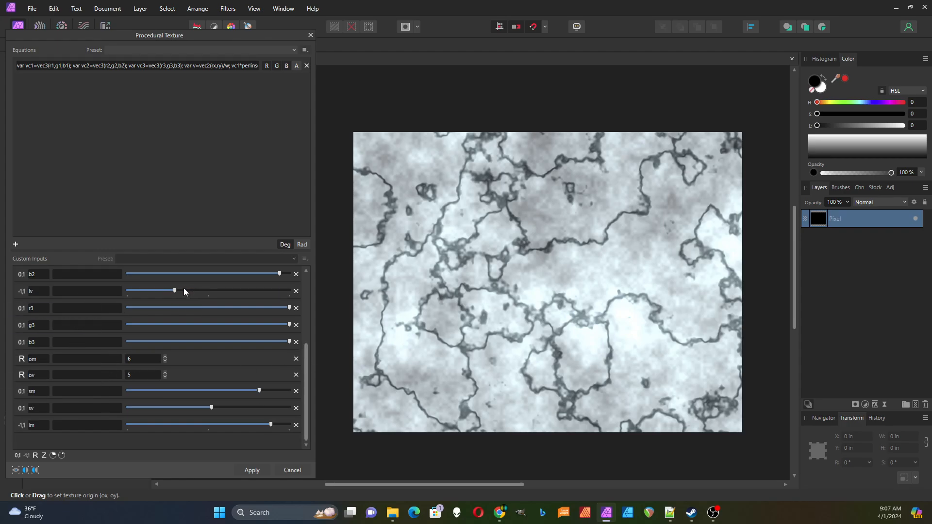
{"action": "mouse_move", "coordinate": [175, 292]}
{"action": "left_mouse_down"}
{"action": "mouse_move", "coordinate": [140, 293]}
{"action": "mouse_move", "coordinate": [257, 300]}
{"action": "mouse_move", "coordinate": [175, 301]}
{"action": "left_mouse_up"}
Step: Review the full equation, from the color vector and v declarations through the perlin noise and vein terms
{"action": "left_click", "coordinate": [197, 67]}
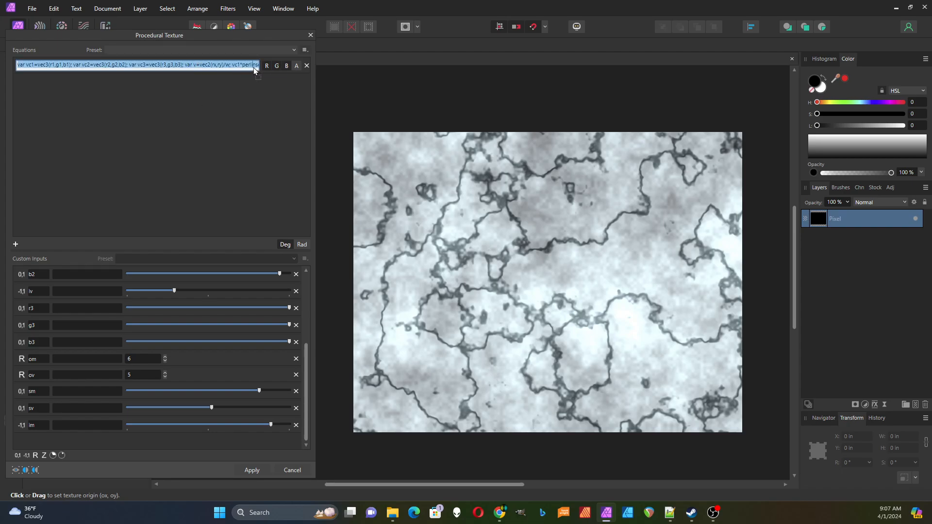
{"action": "left_click", "coordinate": [211, 67]}
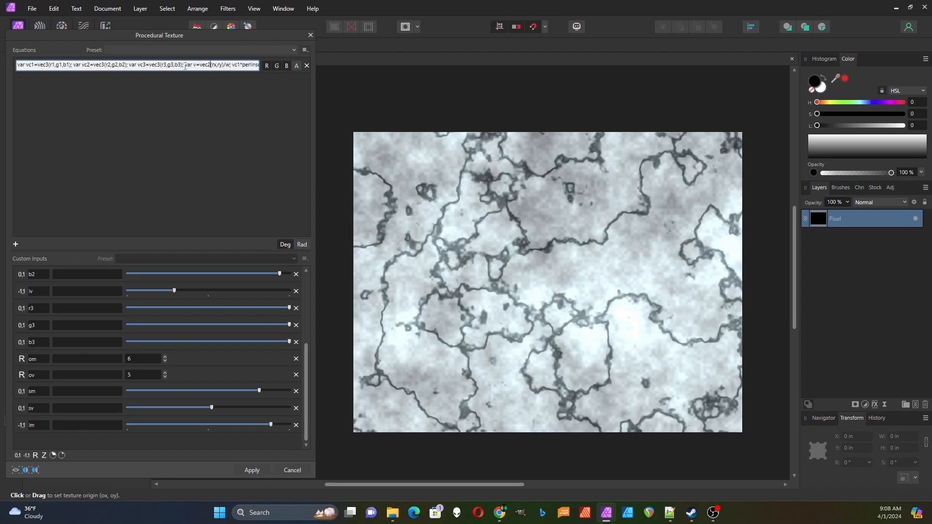
{"action": "left_click_drag", "start_coordinate": [185, 67], "coordinate": [46, 70]}
{"action": "left_click", "coordinate": [236, 65]}
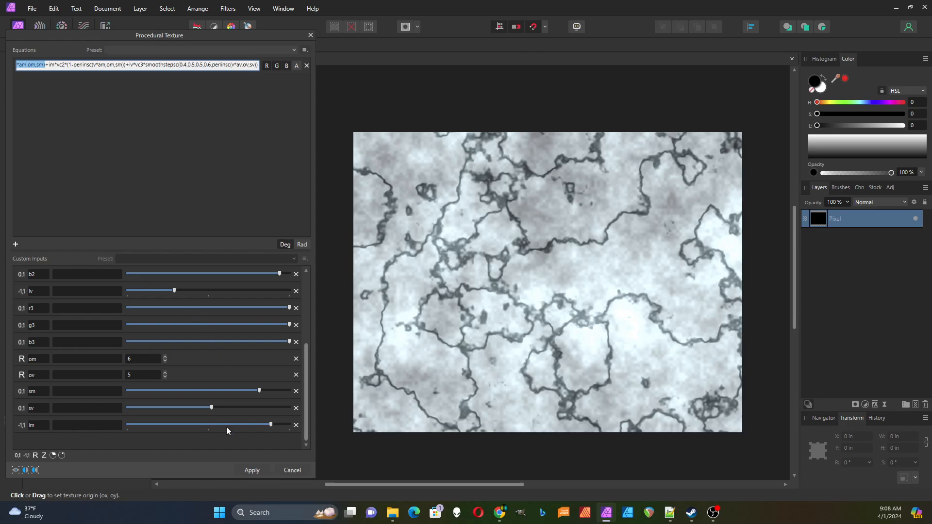
Step: Lower im to about -0.4, r1 and g1 to about 0.25, and b1 to 0 to darken the base color
{"action": "left_click_drag", "start_coordinate": [269, 425], "coordinate": [171, 429]}
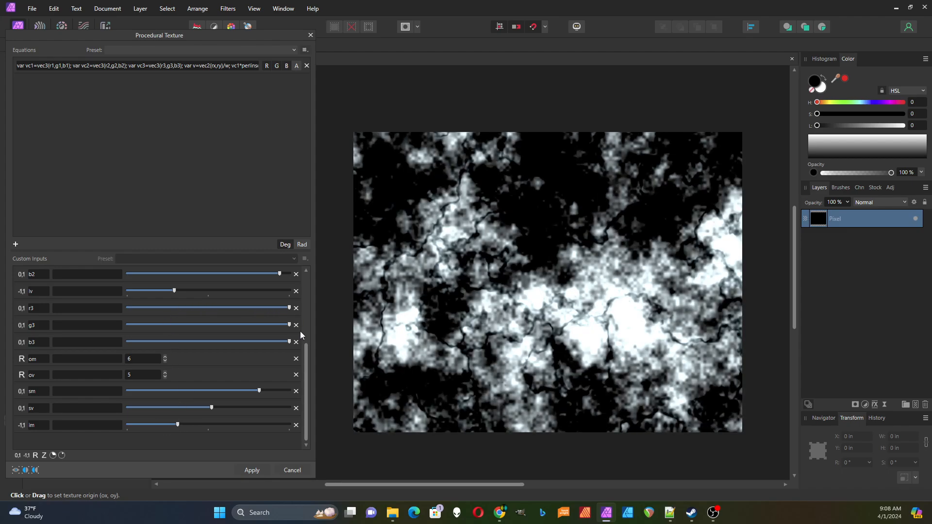
{"action": "left_click_drag", "start_coordinate": [306, 345], "coordinate": [304, 275]}
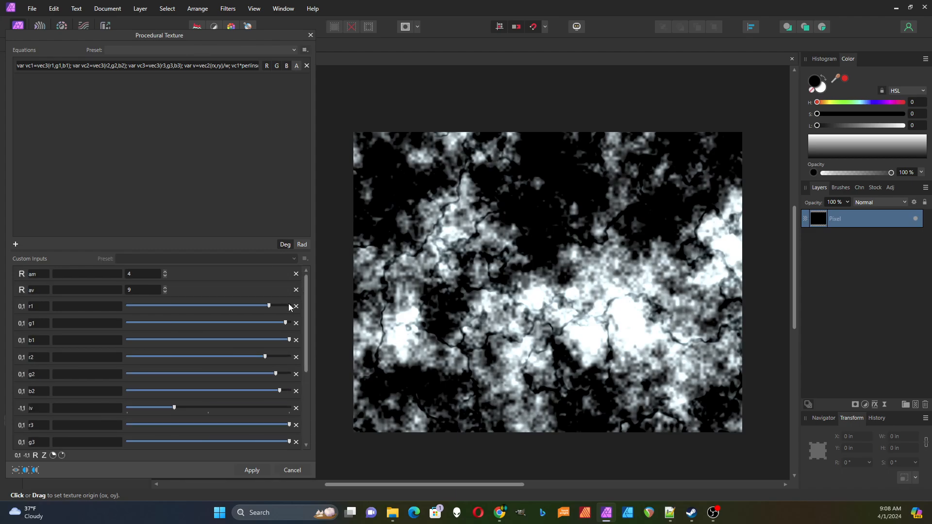
{"action": "left_click_drag", "start_coordinate": [268, 306], "coordinate": [165, 306]}
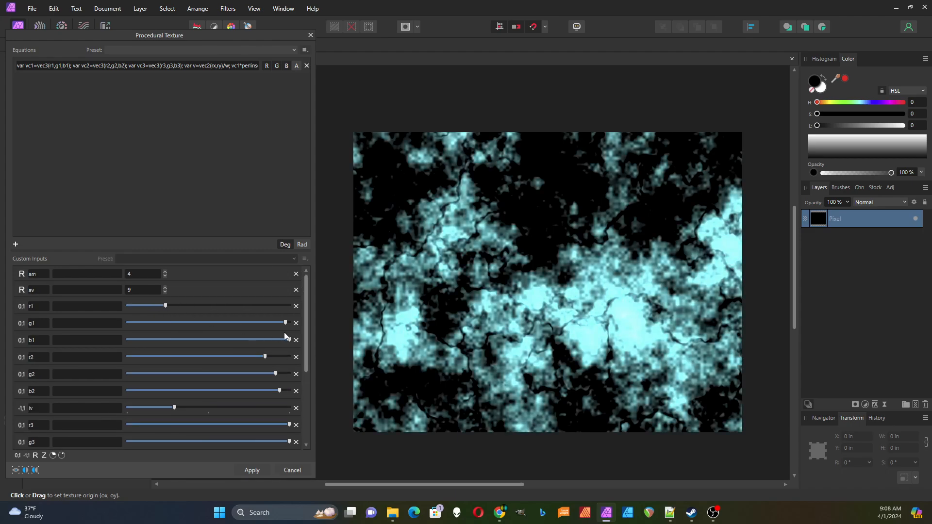
{"action": "left_click_drag", "start_coordinate": [286, 323], "coordinate": [166, 323]}
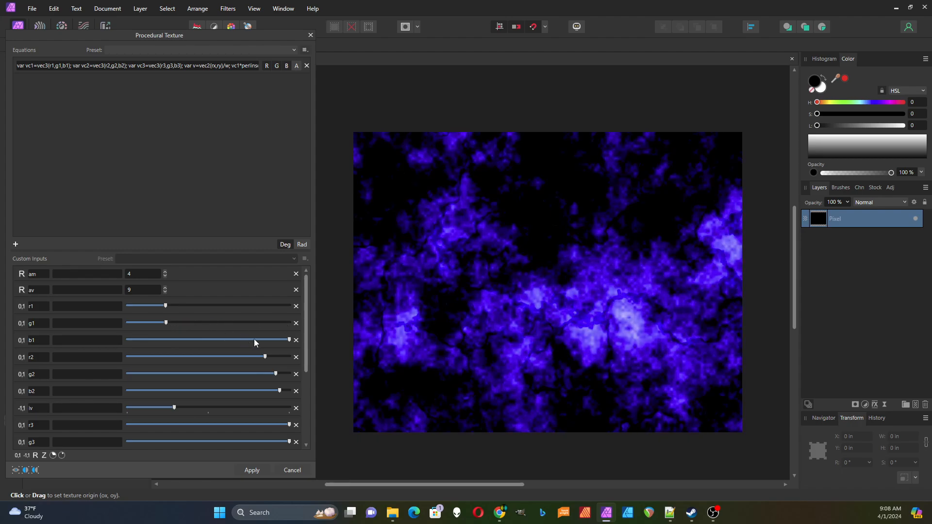
{"action": "left_click_drag", "start_coordinate": [290, 340], "coordinate": [110, 337]}
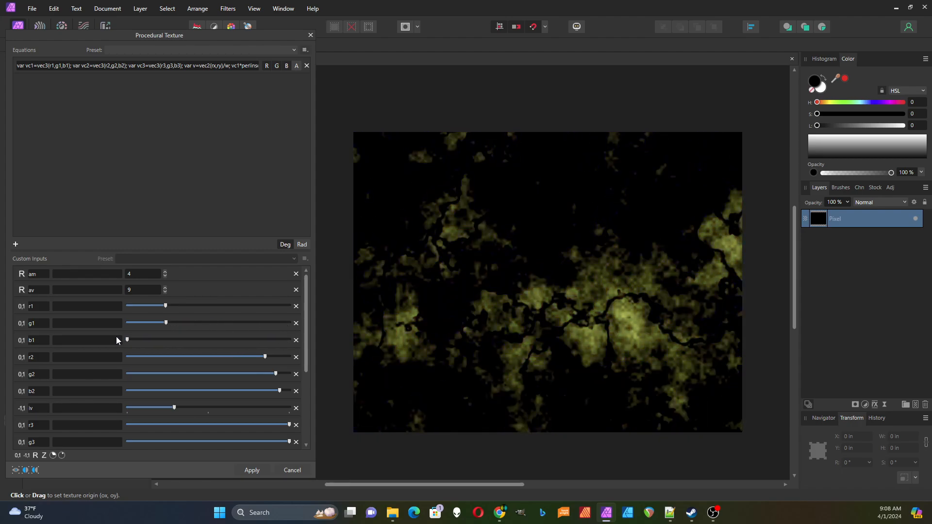
Step: Set r2 to about 0.1, g2 to about 0.2 and b2 to about 0.3, fine-tune the first color, and raise iv to about 0.6
{"action": "left_click_drag", "start_coordinate": [266, 357], "coordinate": [145, 357]}
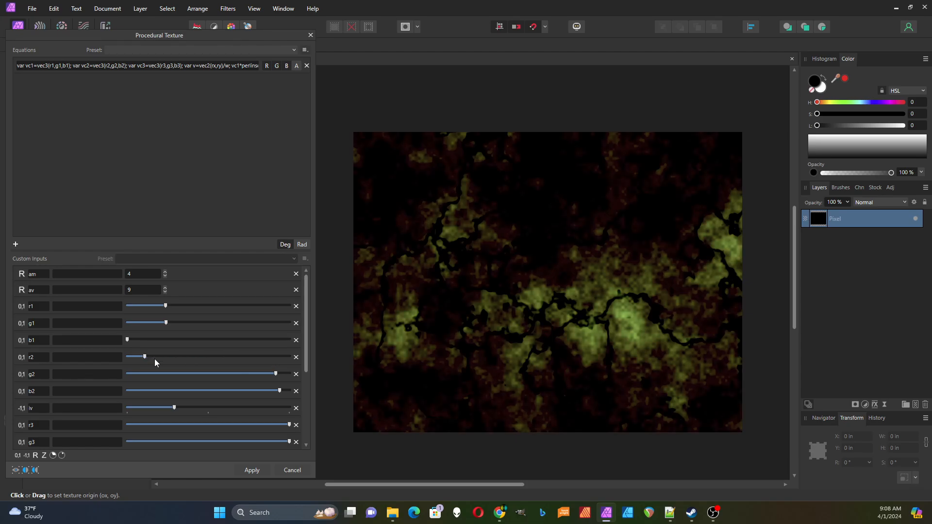
{"action": "left_click_drag", "start_coordinate": [277, 373], "coordinate": [154, 379]}
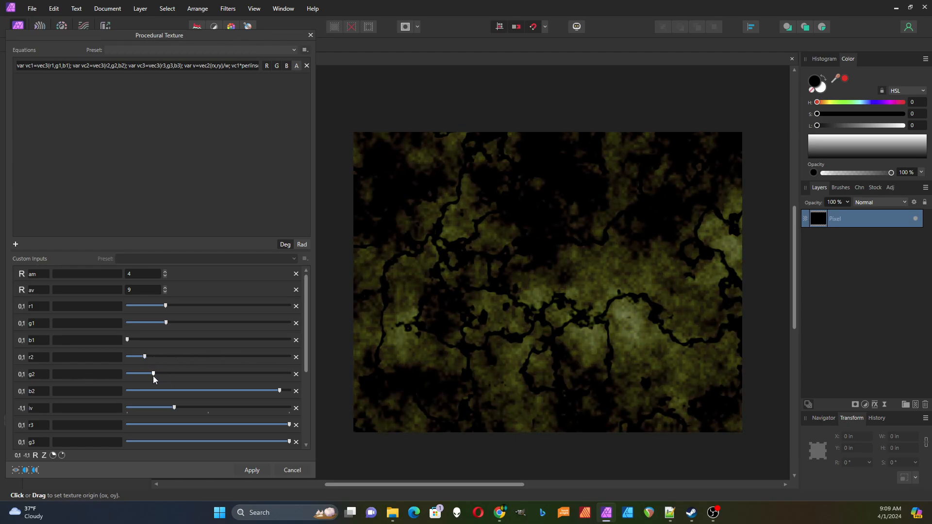
{"action": "left_click_drag", "start_coordinate": [280, 390], "coordinate": [145, 392]}
{"action": "mouse_move", "coordinate": [145, 358]}
{"action": "left_mouse_down"}
{"action": "mouse_move", "coordinate": [159, 357]}
{"action": "mouse_move", "coordinate": [141, 357]}
{"action": "left_mouse_up"}
{"action": "left_click", "coordinate": [146, 391]}
{"action": "left_click_drag", "start_coordinate": [165, 325], "coordinate": [187, 307]}
{"action": "left_click_drag", "start_coordinate": [312, 352], "coordinate": [316, 443]}
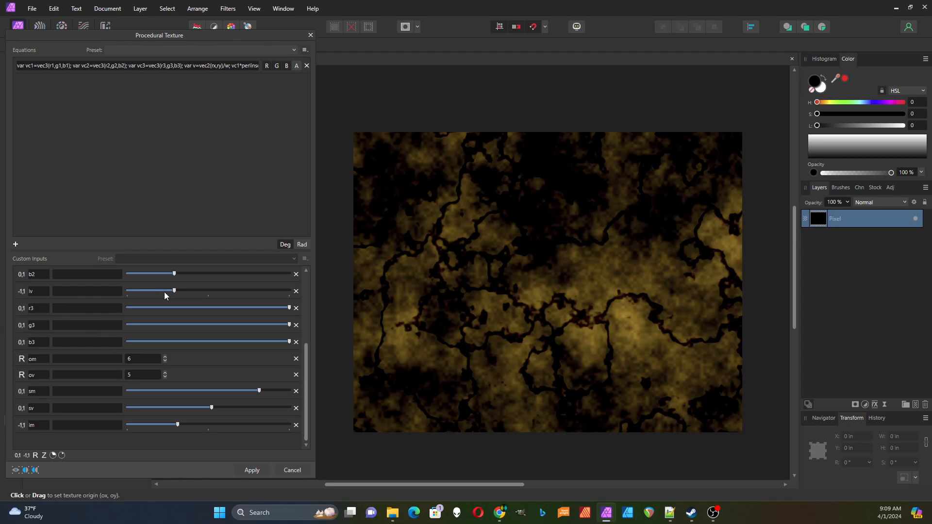
{"action": "left_click_drag", "start_coordinate": [175, 291], "coordinate": [254, 292]}
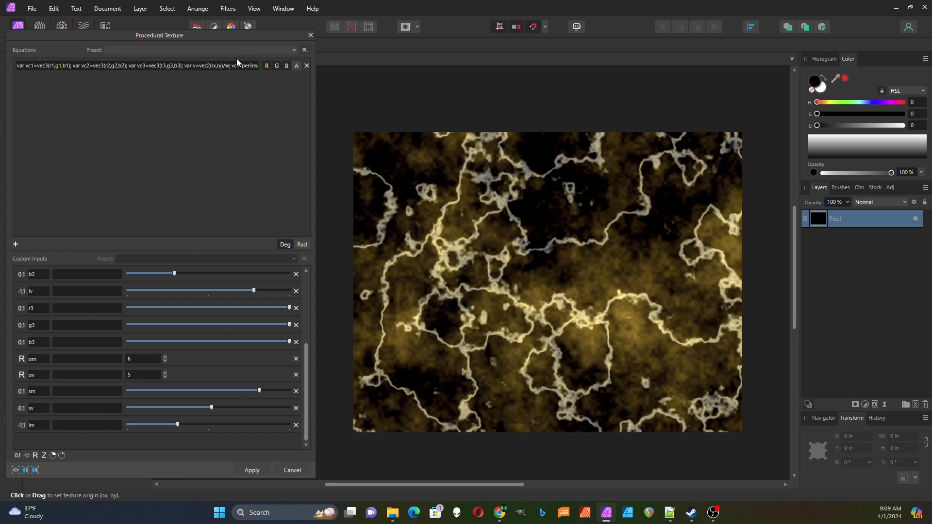
Step: Load the saved Marbling equation preset from the Textures category
{"action": "left_click", "coordinate": [305, 50]}
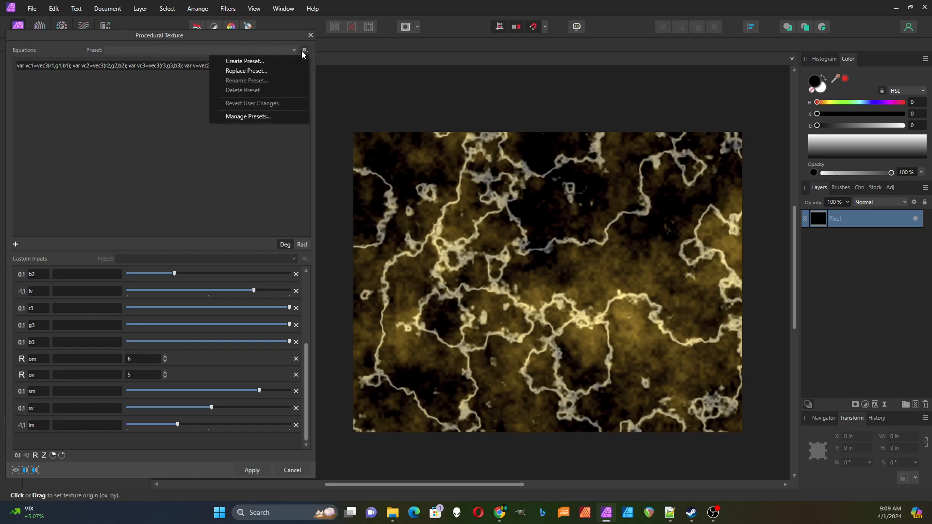
{"action": "left_click", "coordinate": [187, 121]}
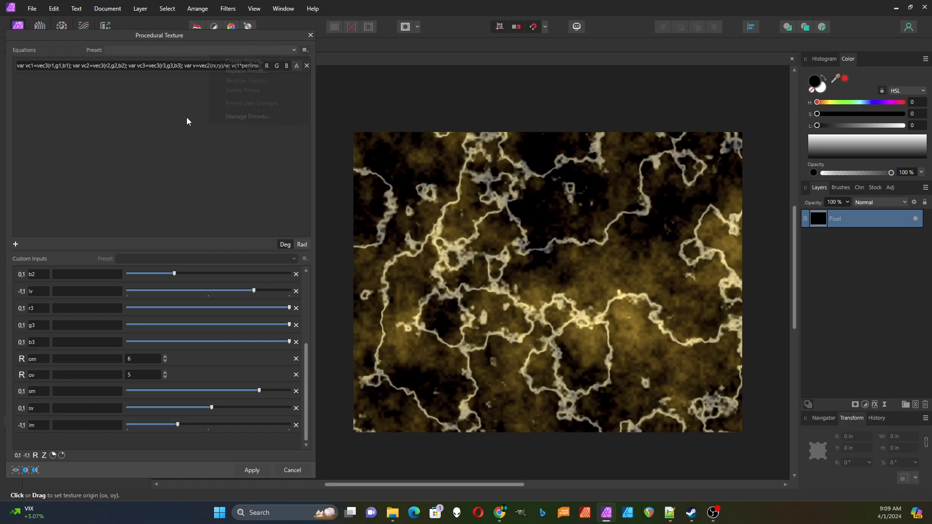
{"action": "left_click", "coordinate": [294, 52]}
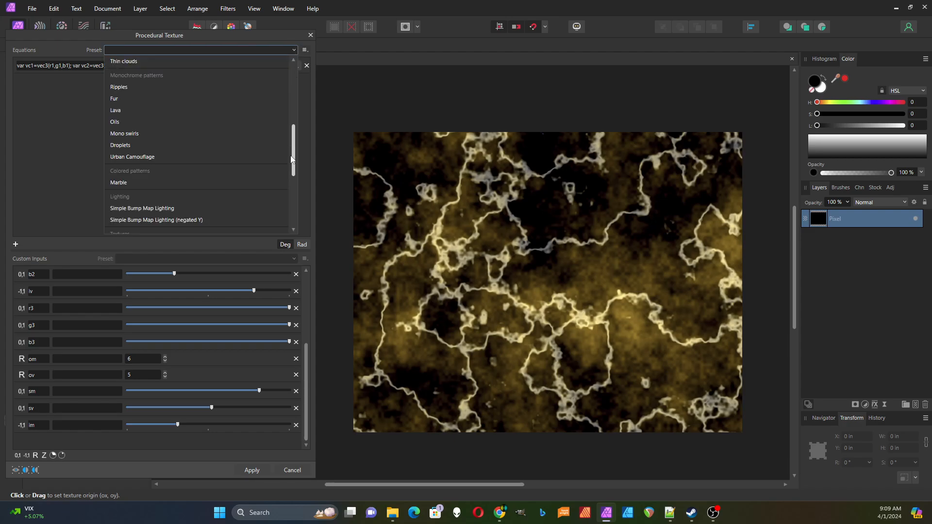
{"action": "left_click", "coordinate": [294, 216]}
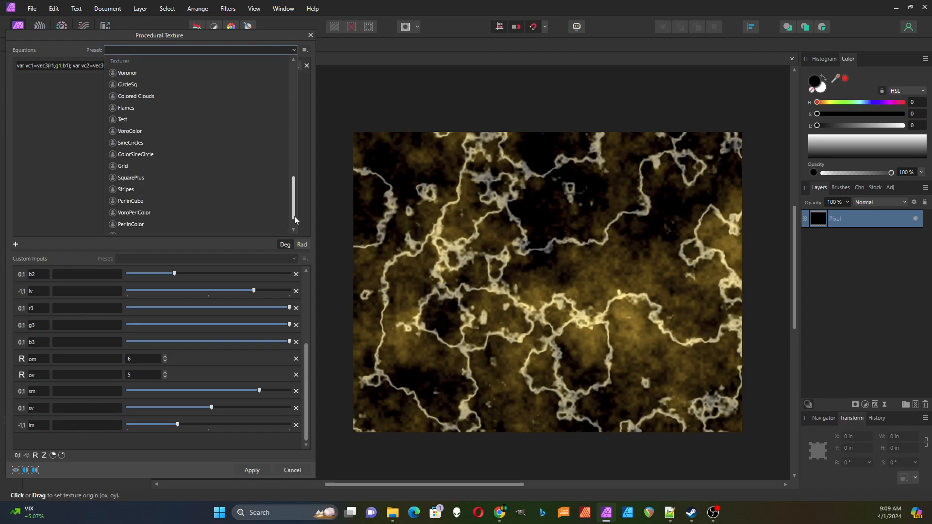
{"action": "scroll", "coordinate": [295, 227], "scroll_direction": "down", "scroll_amount": 1}
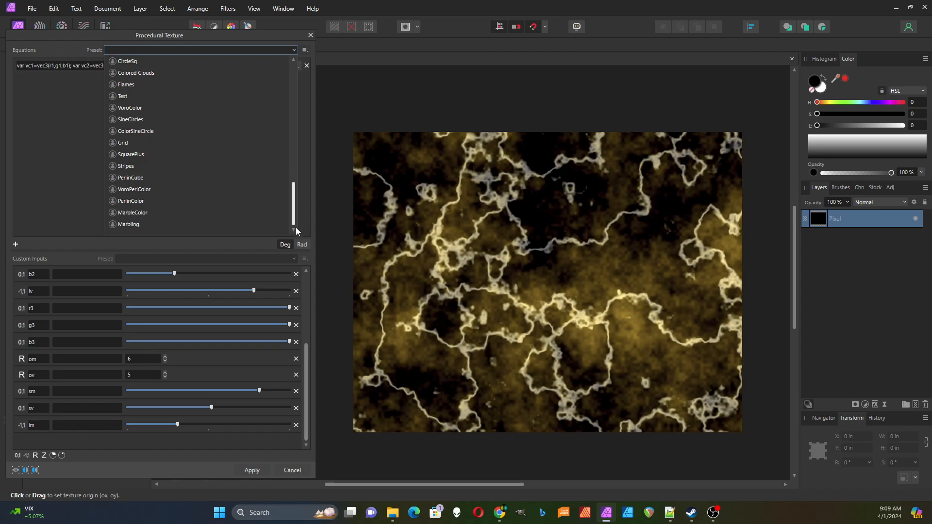
{"action": "left_click", "coordinate": [128, 224]}
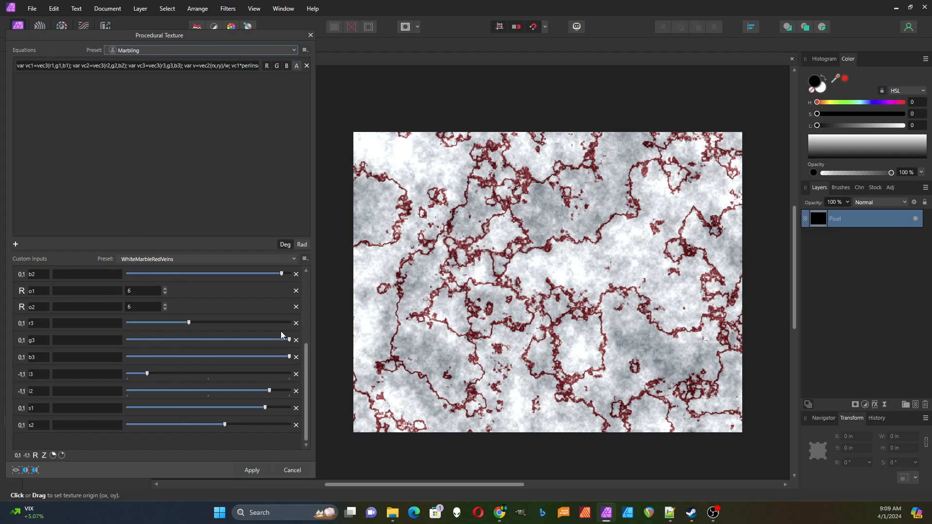
Step: Try the custom input presets WhiteMarbleBlueVeins, WhiteMarbleGoldVeins and DkRedGrnV in turn on the marbling texture
{"action": "left_click_drag", "start_coordinate": [306, 383], "coordinate": [313, 267]}
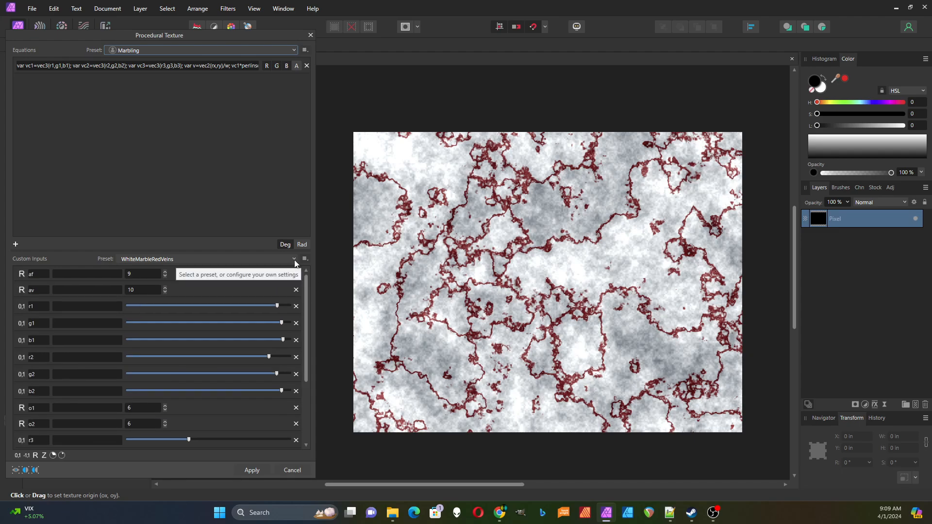
{"action": "left_click", "coordinate": [294, 259]}
{"action": "left_click", "coordinate": [243, 282]}
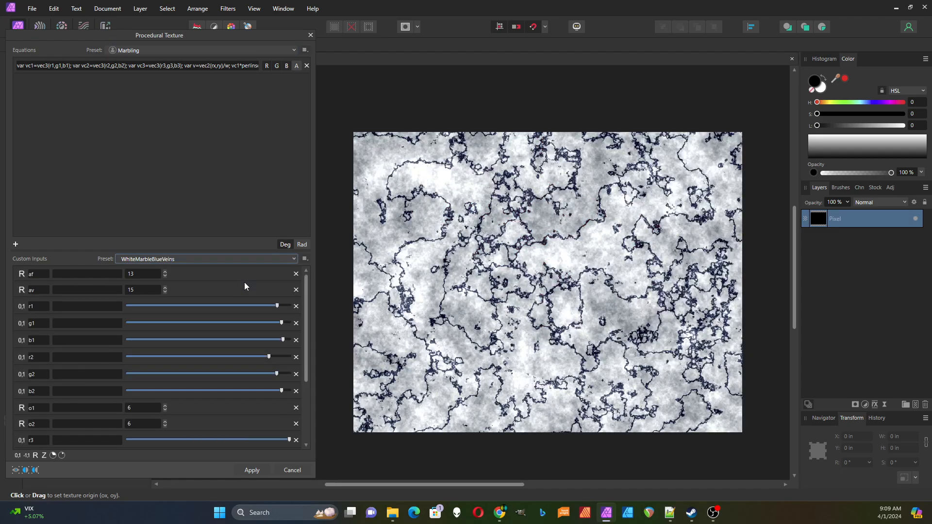
{"action": "left_click", "coordinate": [294, 259]}
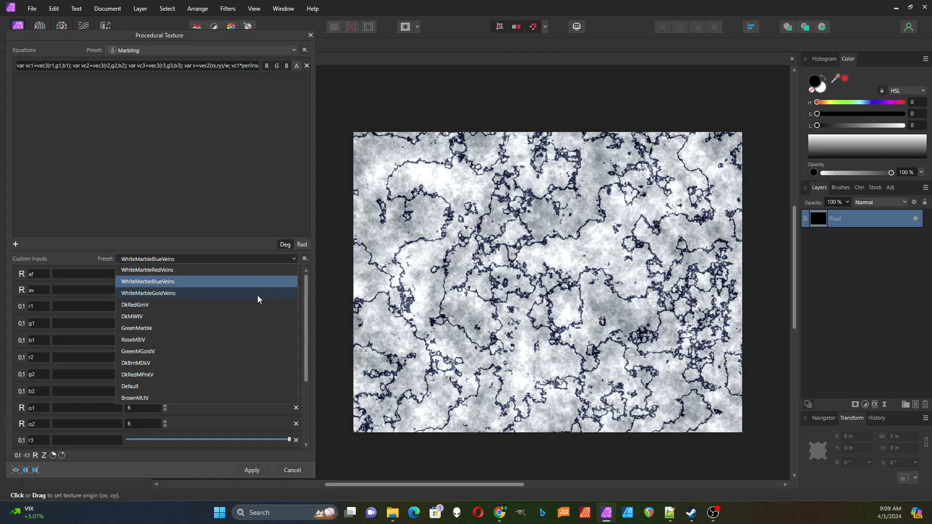
{"action": "left_click", "coordinate": [257, 294]}
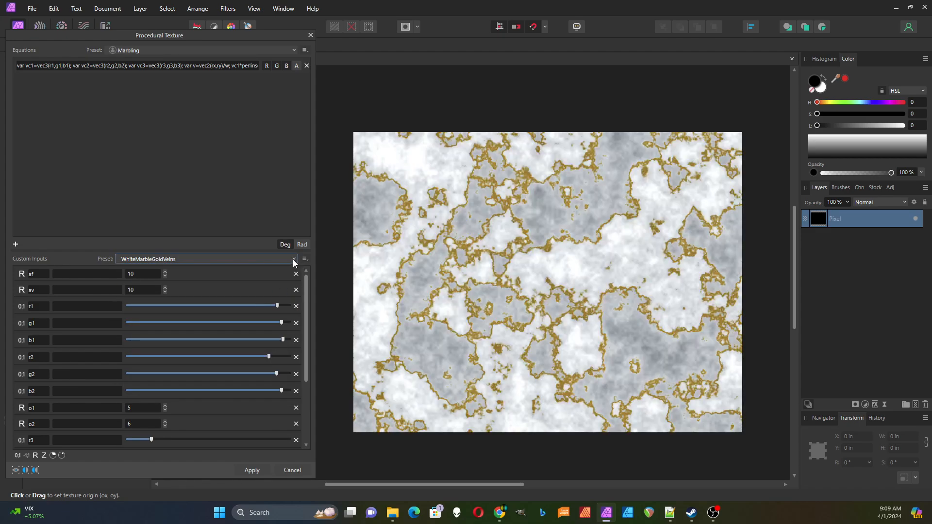
{"action": "left_click", "coordinate": [294, 262]}
{"action": "left_click", "coordinate": [257, 307]}
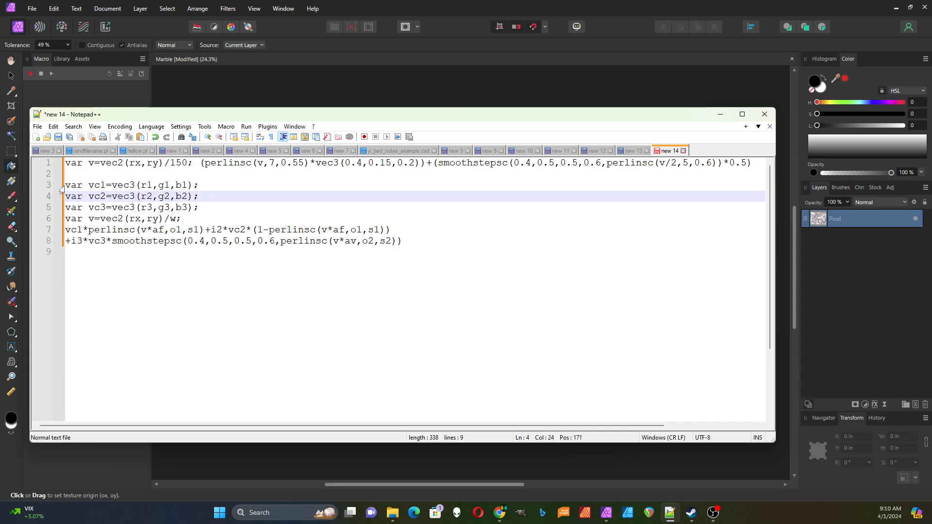
Step: Review the equation in Notepad++, highlighting the vc1, vc2, vc3 and v declarations and the two-color perlinsc expression
{"action": "left_click_drag", "start_coordinate": [65, 185], "coordinate": [183, 219]}
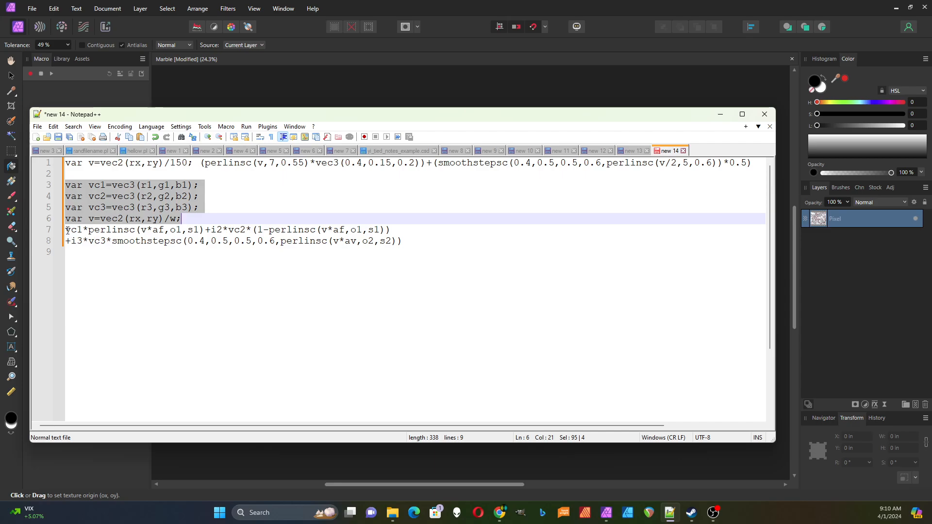
{"action": "left_click_drag", "start_coordinate": [67, 229], "coordinate": [392, 230]}
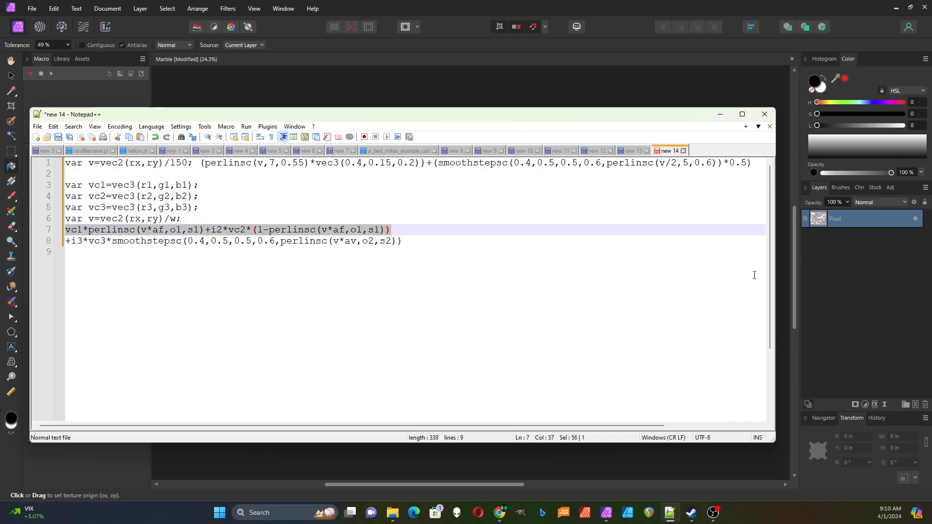